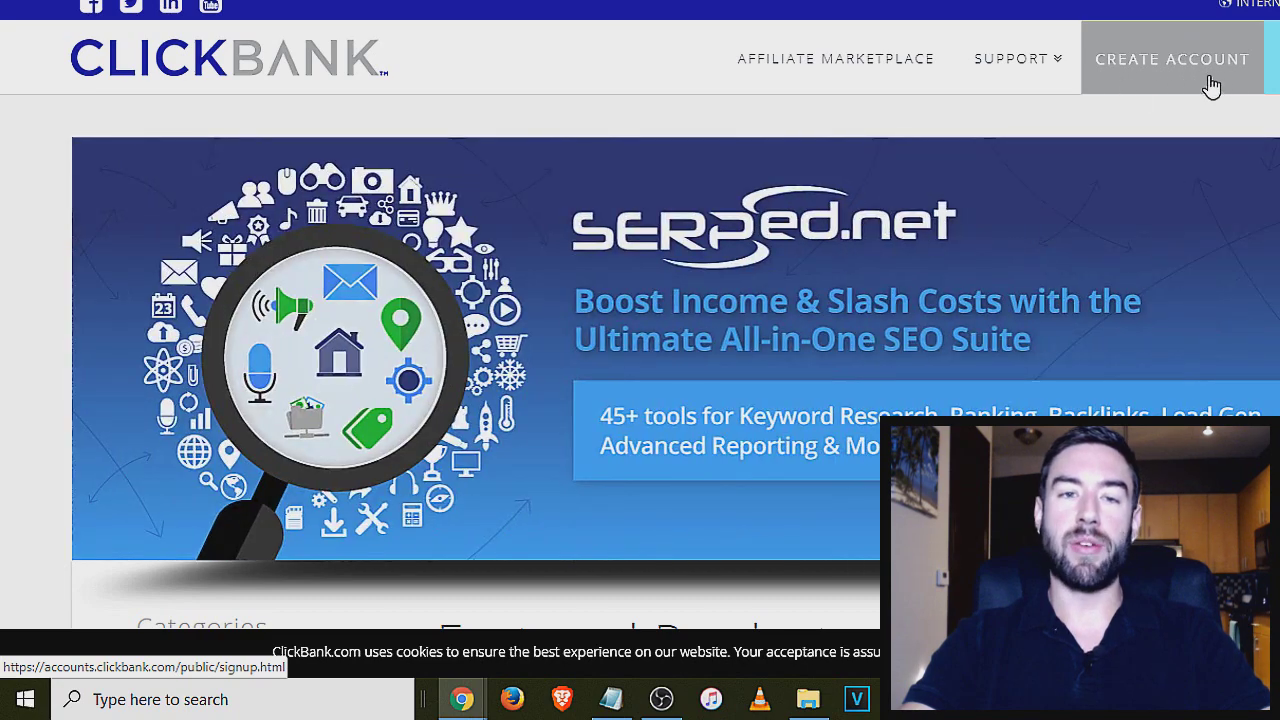
Open ClickBank's Create Account sign-up form from the homepage.
left_click(1210, 86)
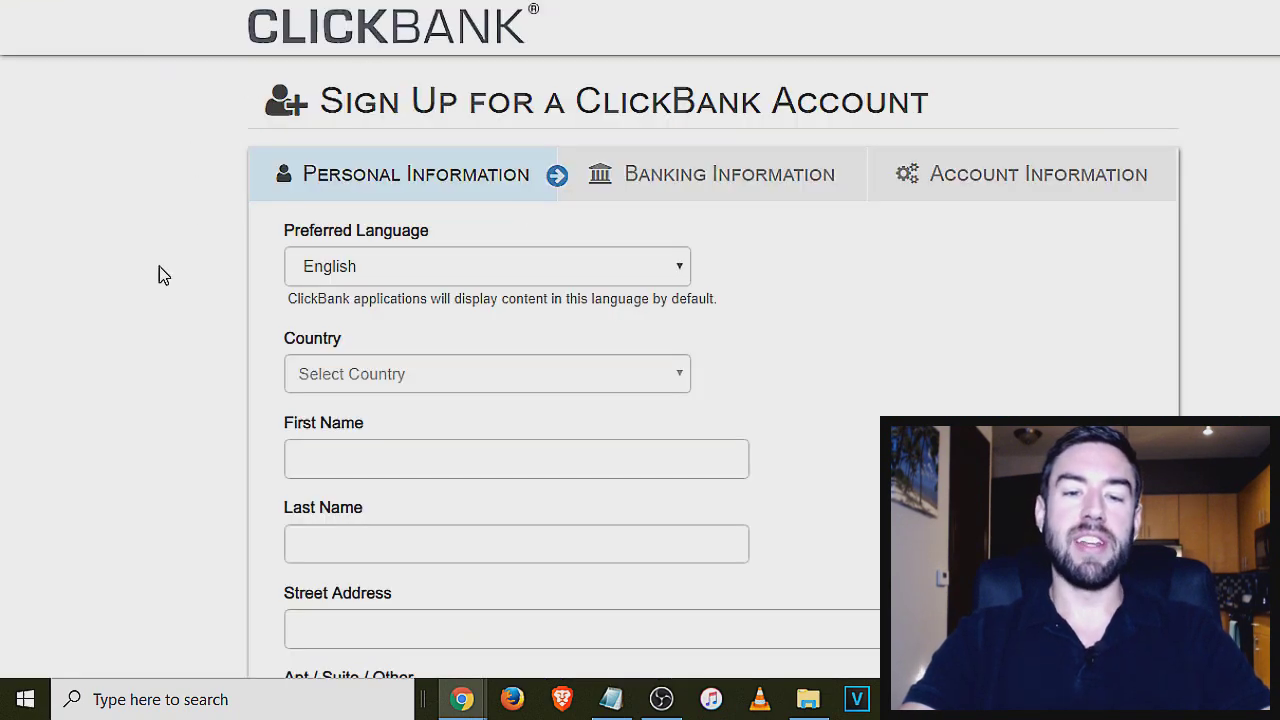
Scroll through the Personal Information sign-up form down to Next Step and back up.
scroll(158, 266, "down", 1)
scroll(180, 320, "up", 1)
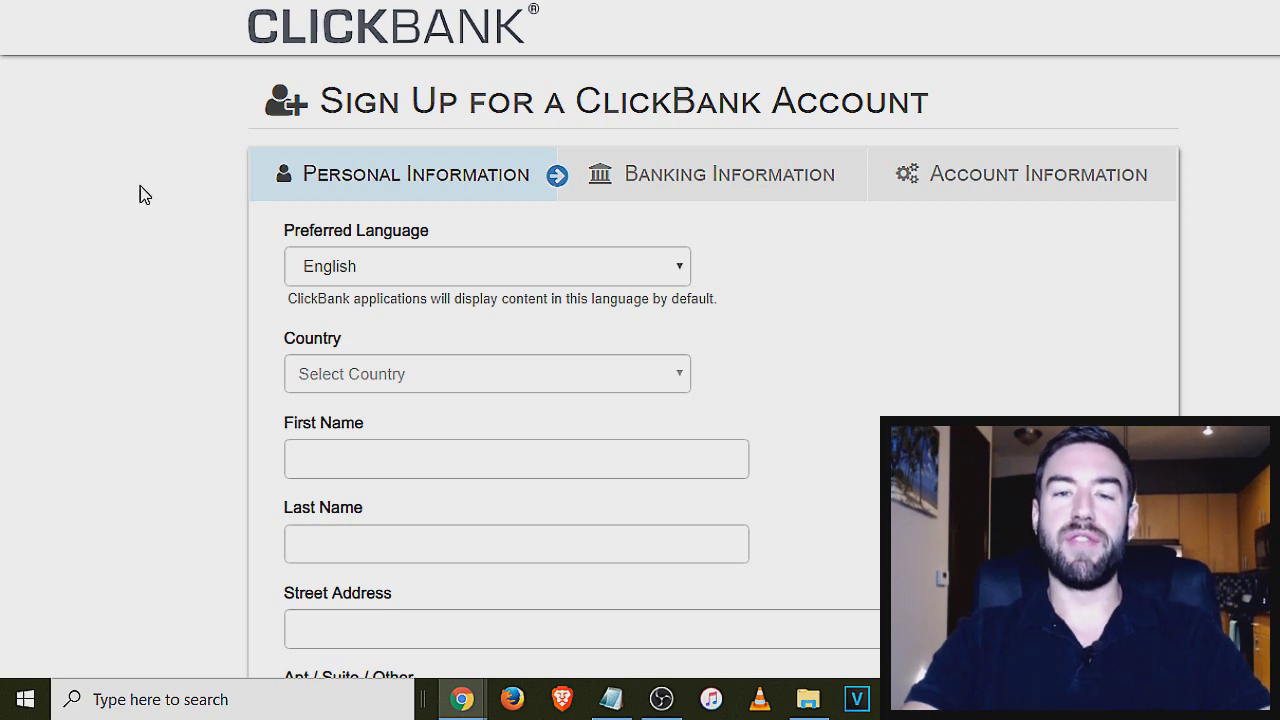
scroll(552, 198, "down", 3)
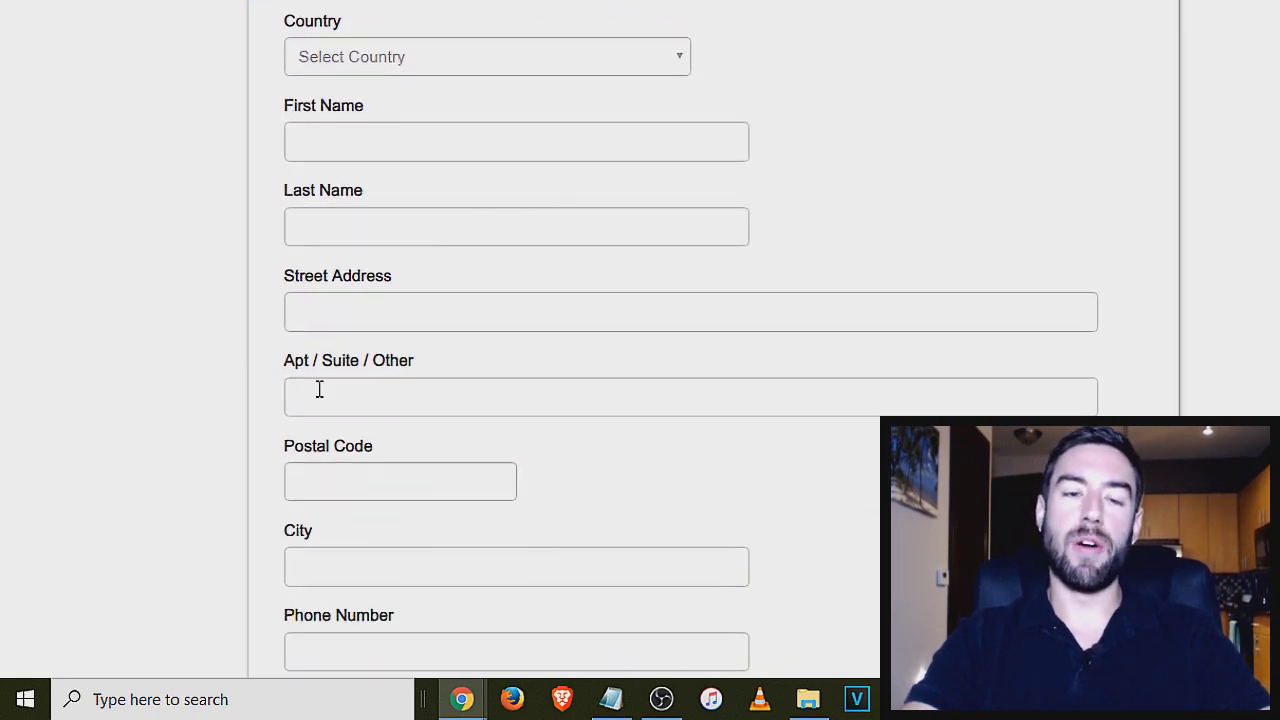
scroll(317, 389, "up", 3)
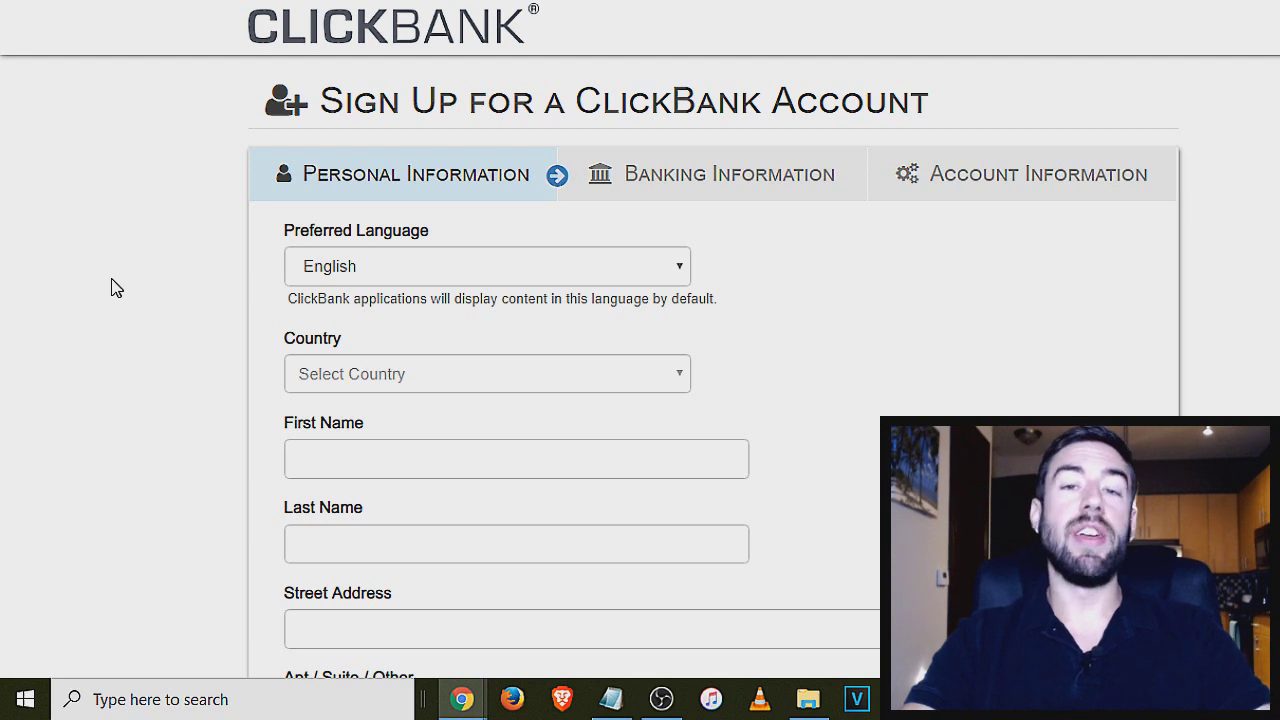
scroll(113, 288, "down", 1)
scroll(113, 288, "down", 1)
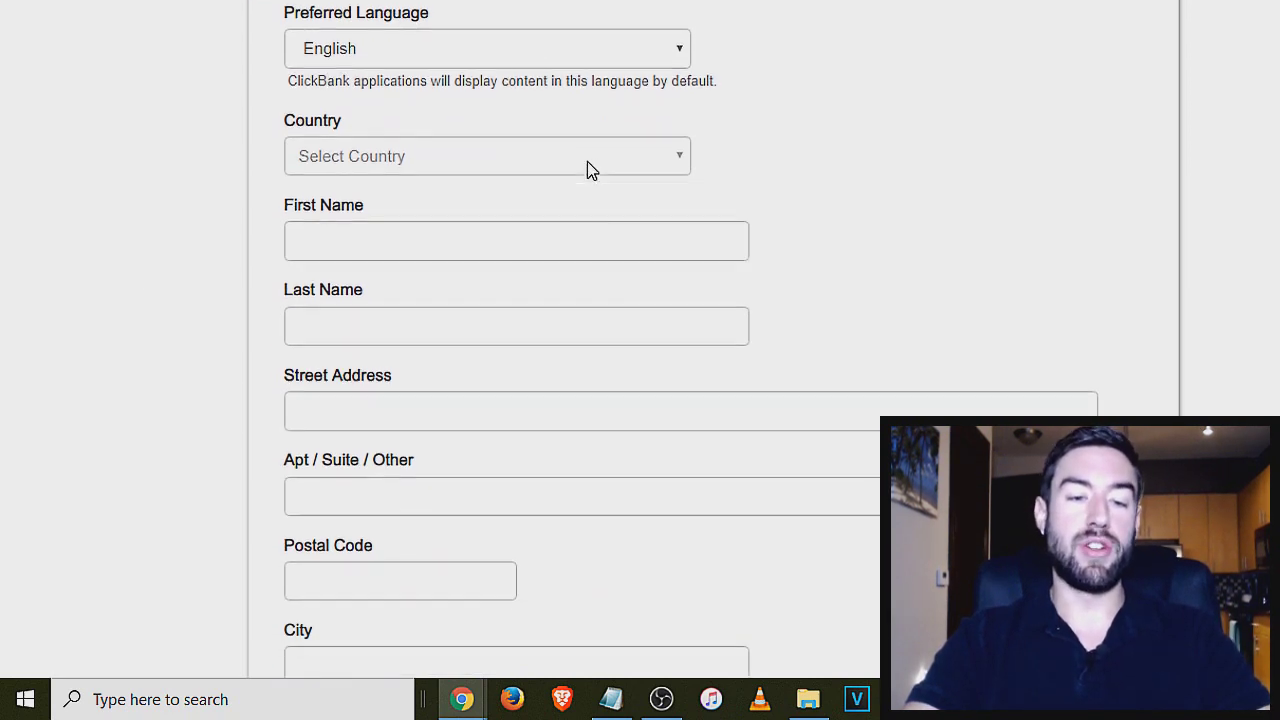
scroll(428, 92, "down", 1)
scroll(470, 182, "down", 3)
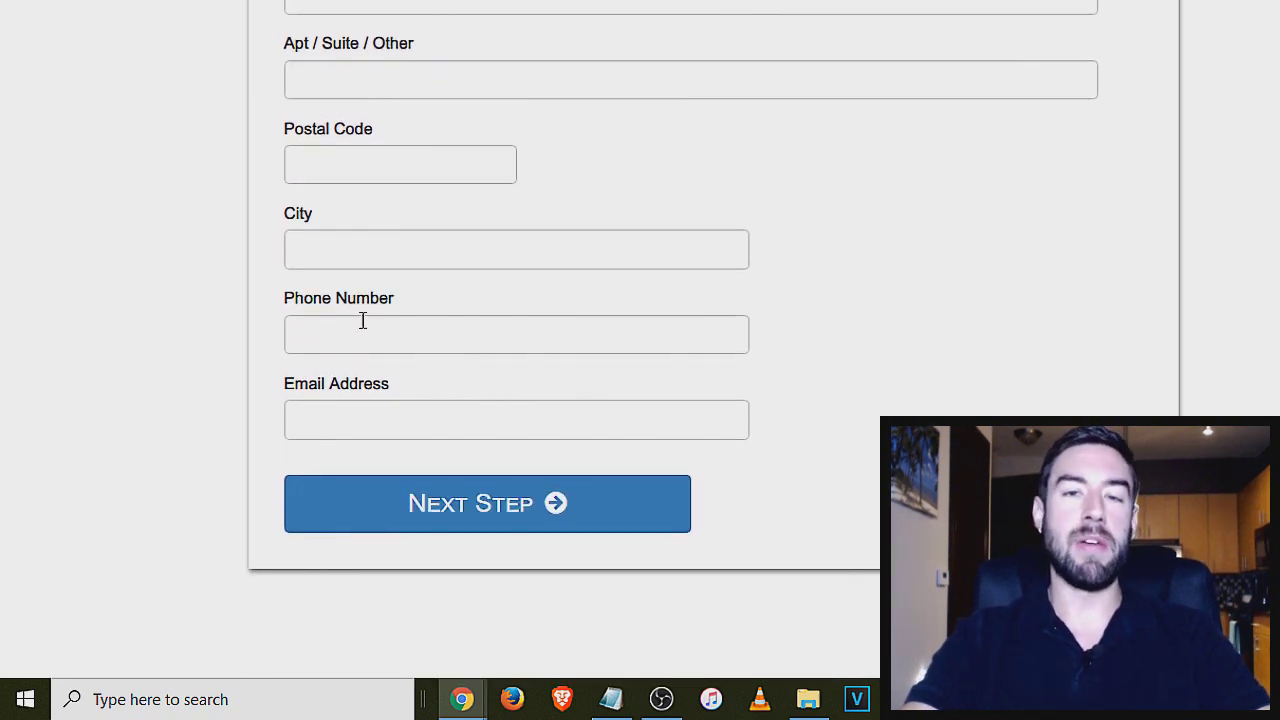
scroll(363, 320, "up", 1)
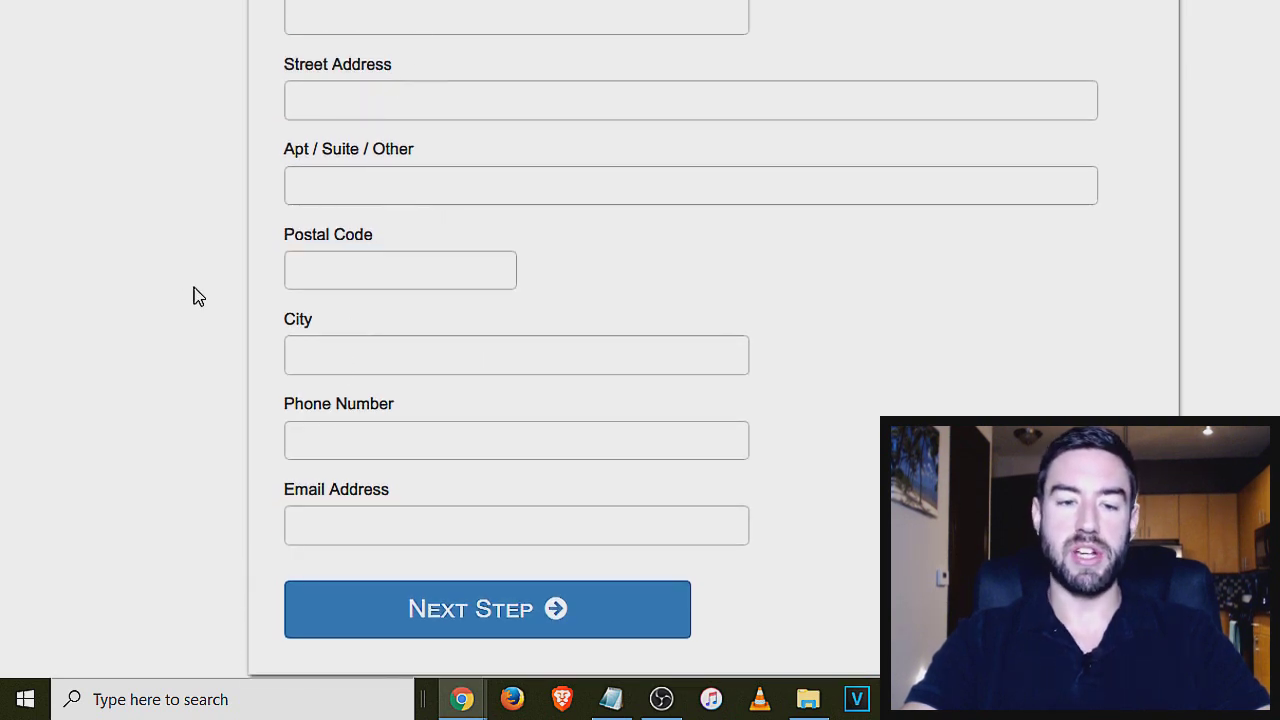
scroll(210, 305, "up", 1)
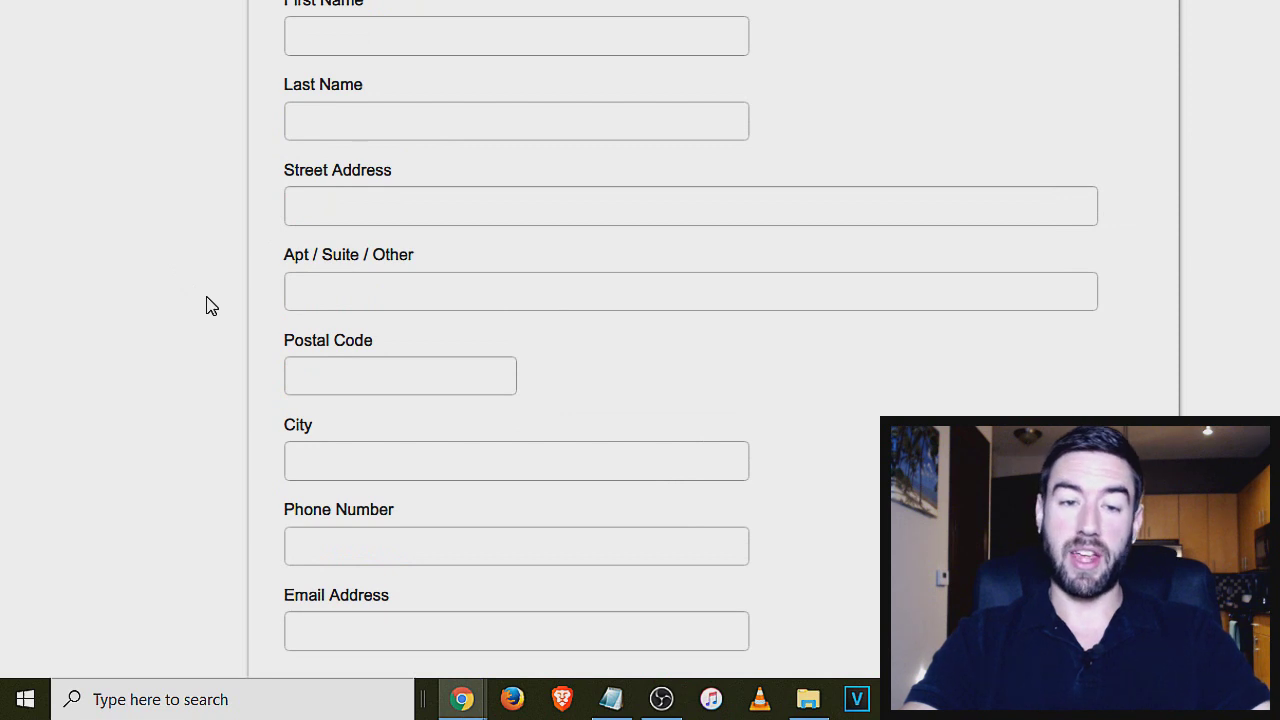
scroll(216, 309, "up", 2)
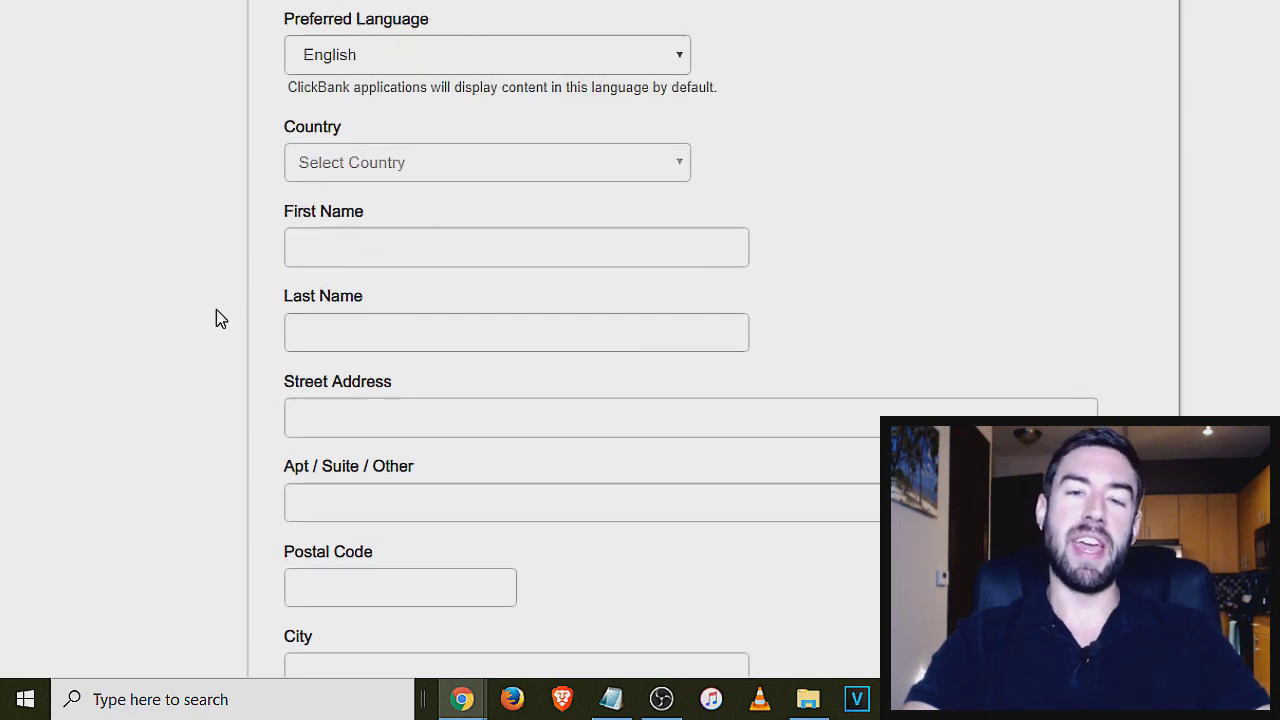
scroll(208, 318, "up", 2)
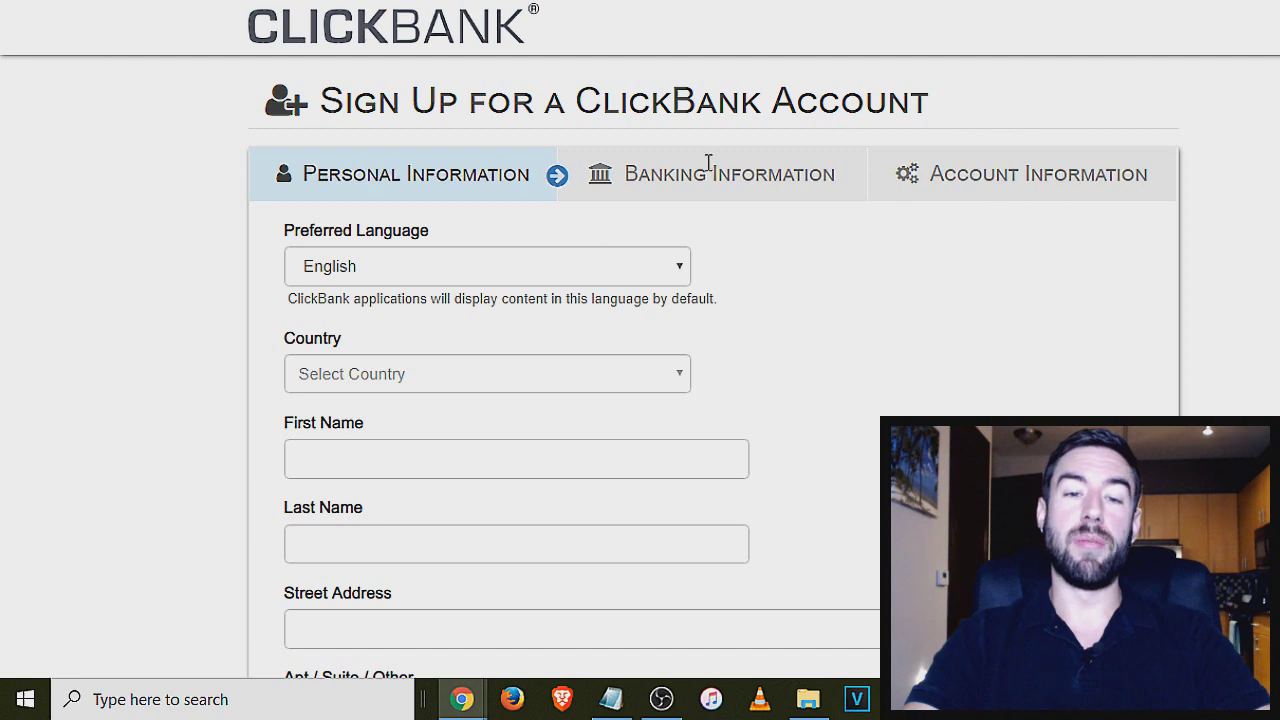
scroll(434, 140, "down", 7)
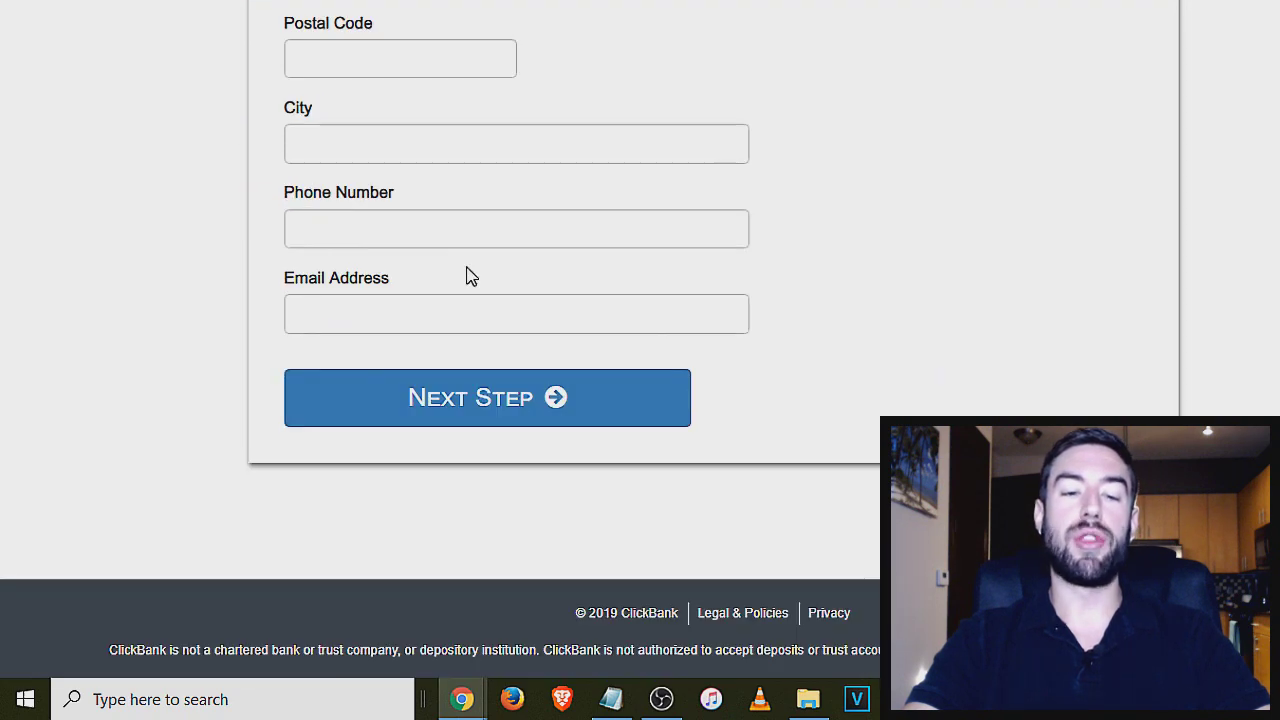
scroll(446, 386, "up", 7)
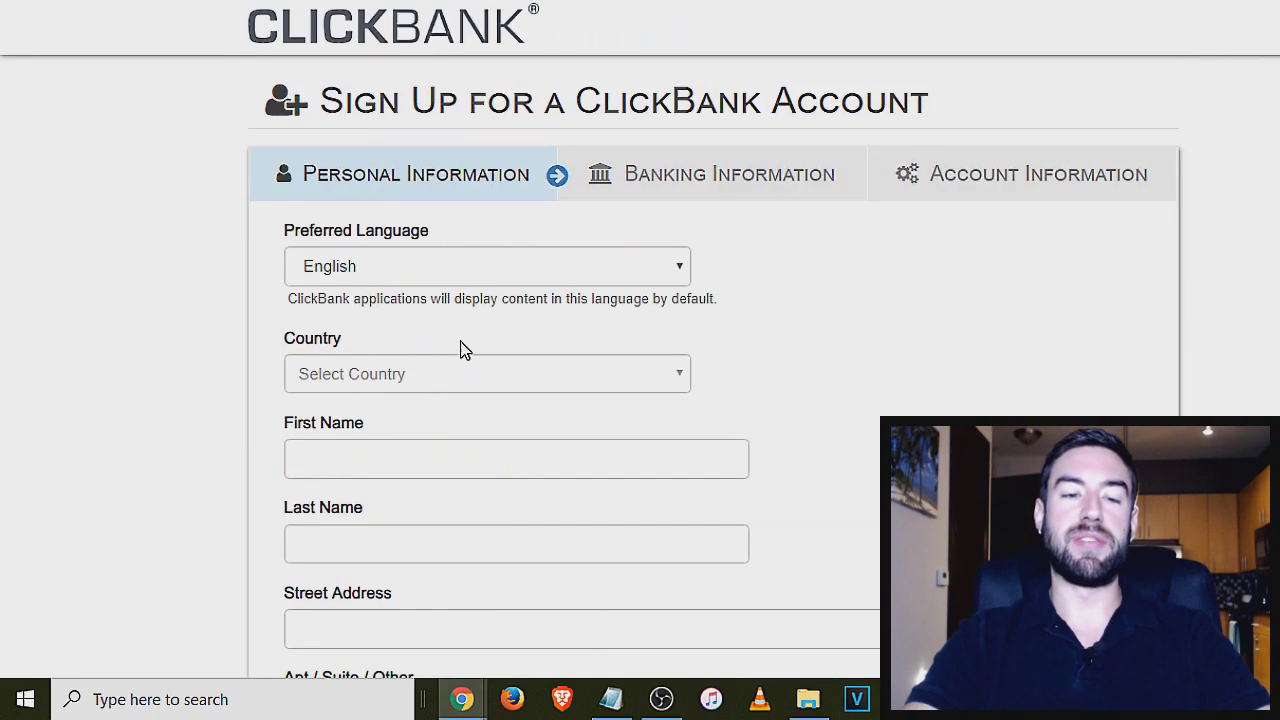
scroll(460, 349, "down", 8)
scroll(203, 394, "up", 3)
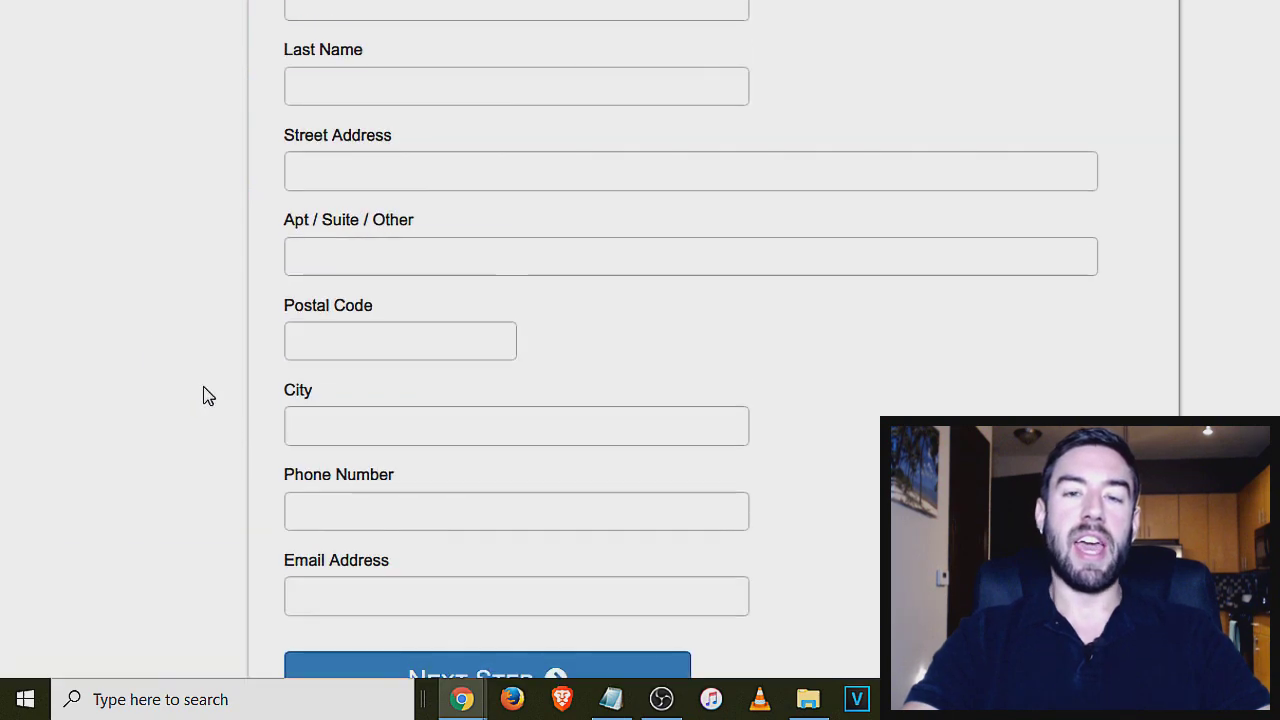
scroll(155, 347, "up", 4)
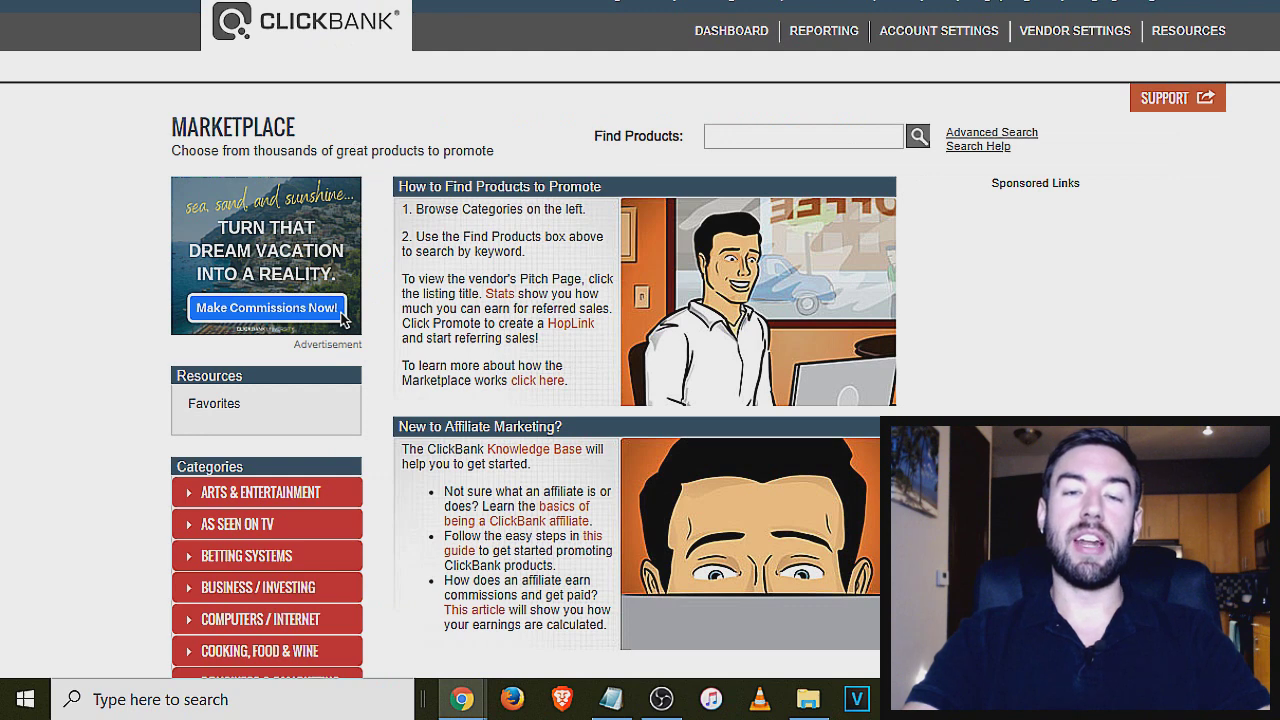
Adjust the Marketplace page's browser zoom, ending back at its original size.
key("alt+f")
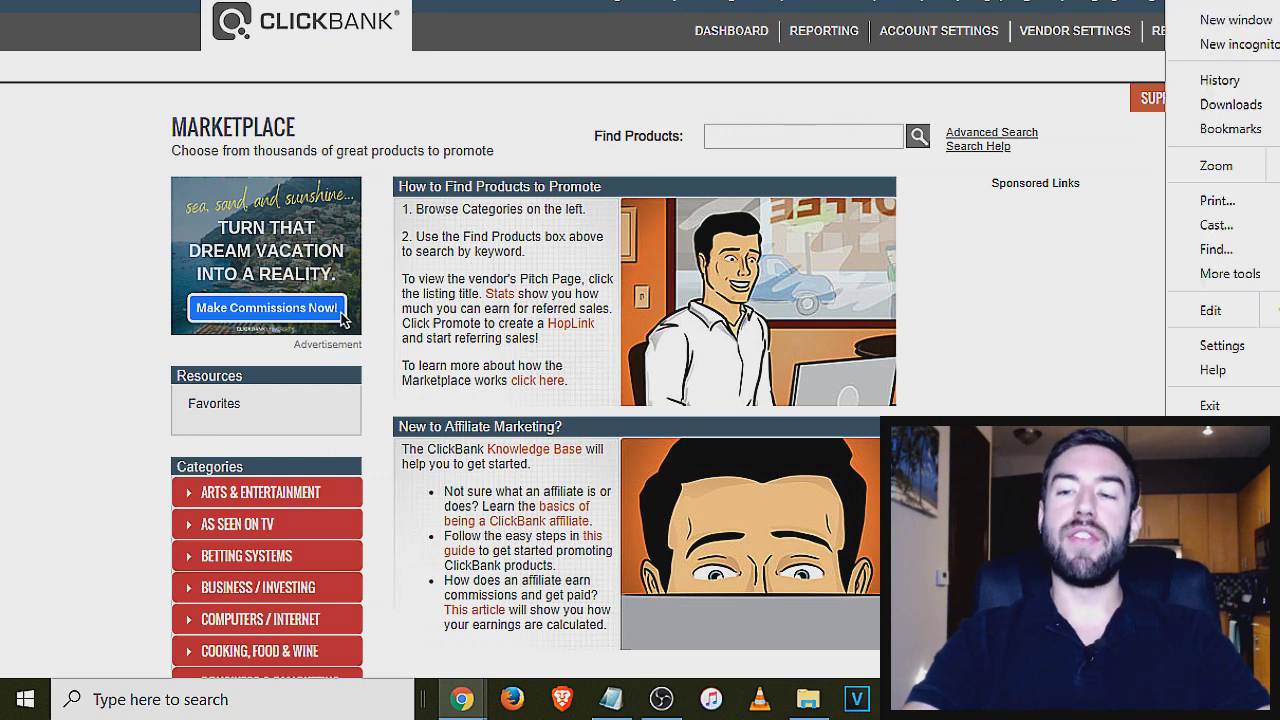
key("ctrl+plus")
key("ctrl+plus")
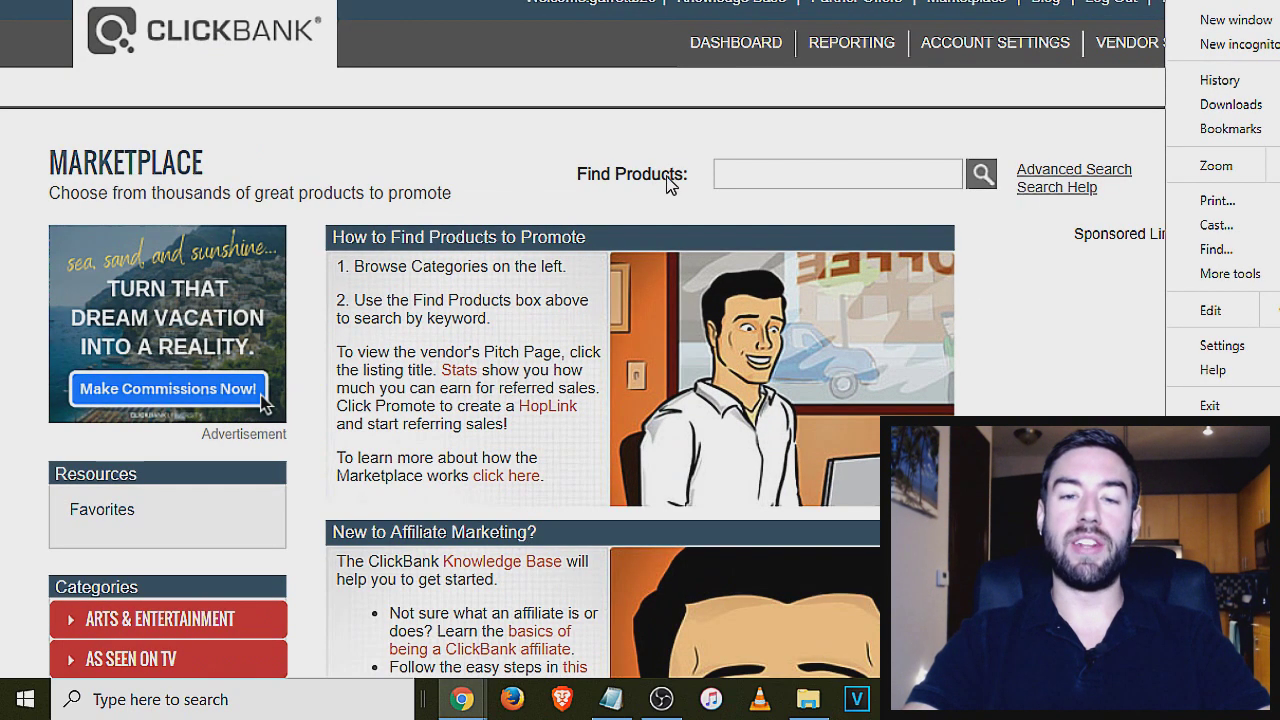
left_click(515, 128)
key("ctrl+minus")
scroll(320, 200, "up", 2)
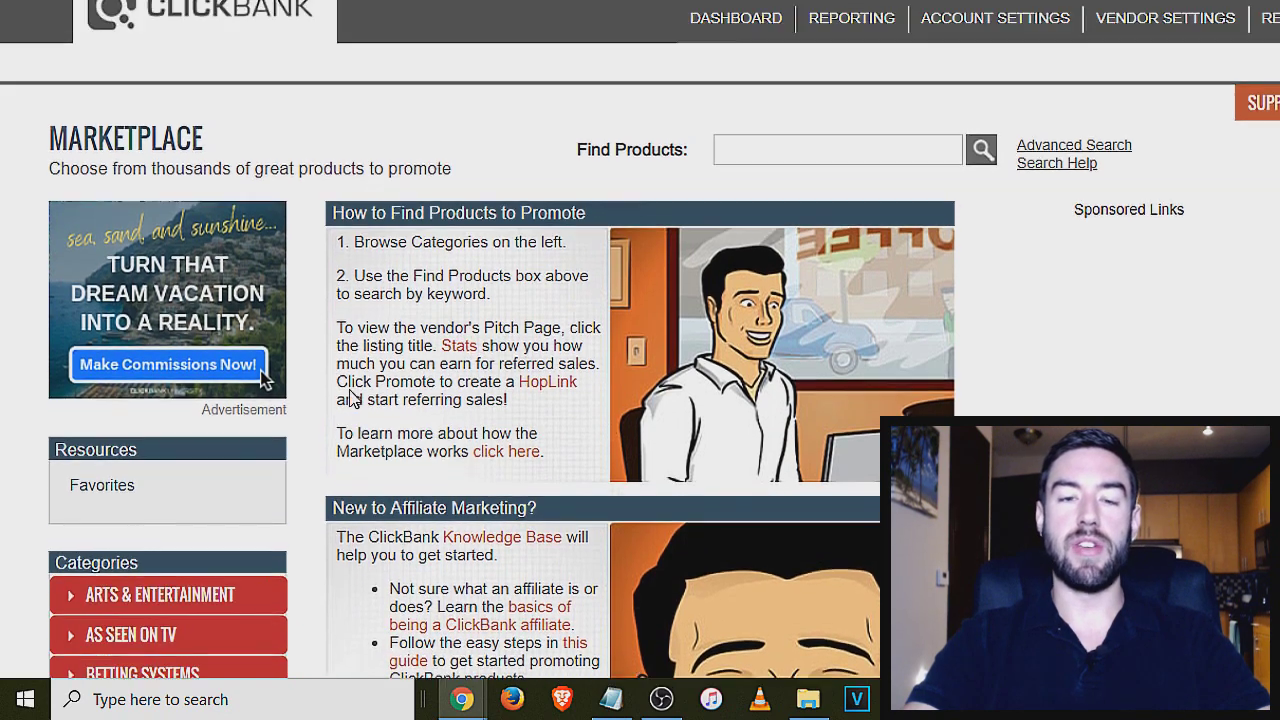
key("ctrl+plus")
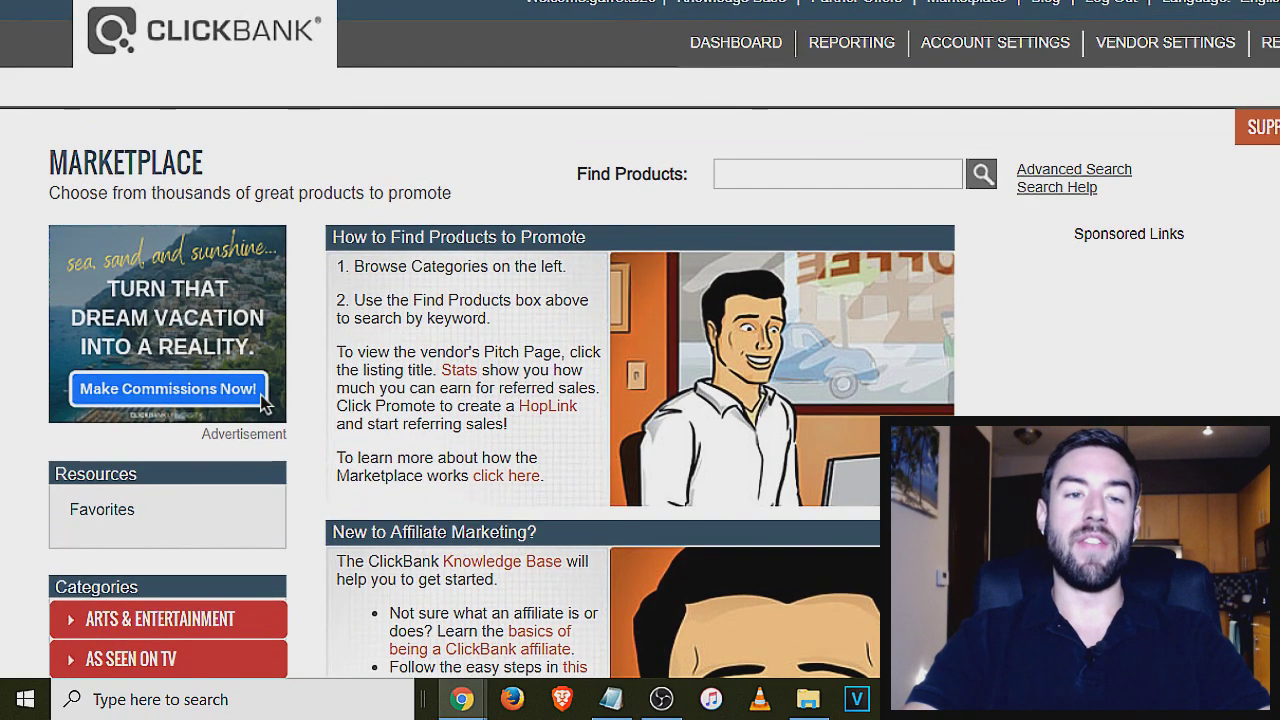
Return from the ClickBank homepage to the Marketplace and scroll to the Arts & Entertainment–Travel categories.
left_click(263, 404)
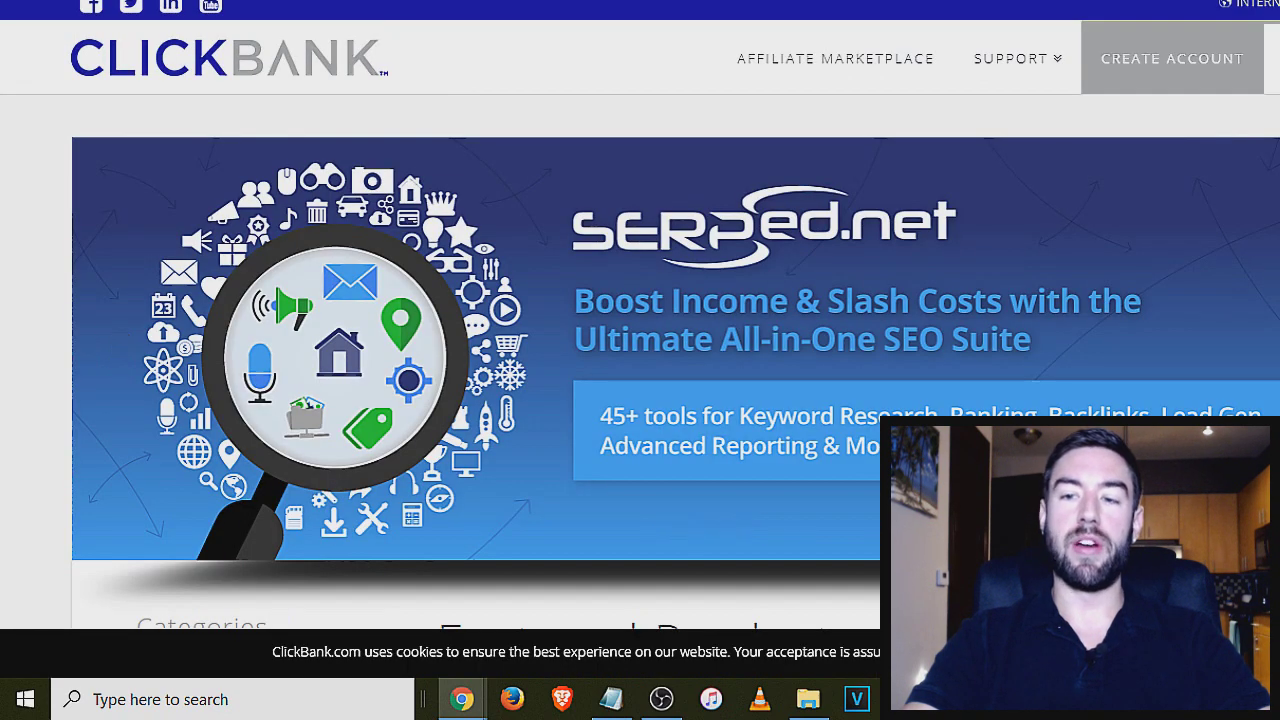
key("alt+Left")
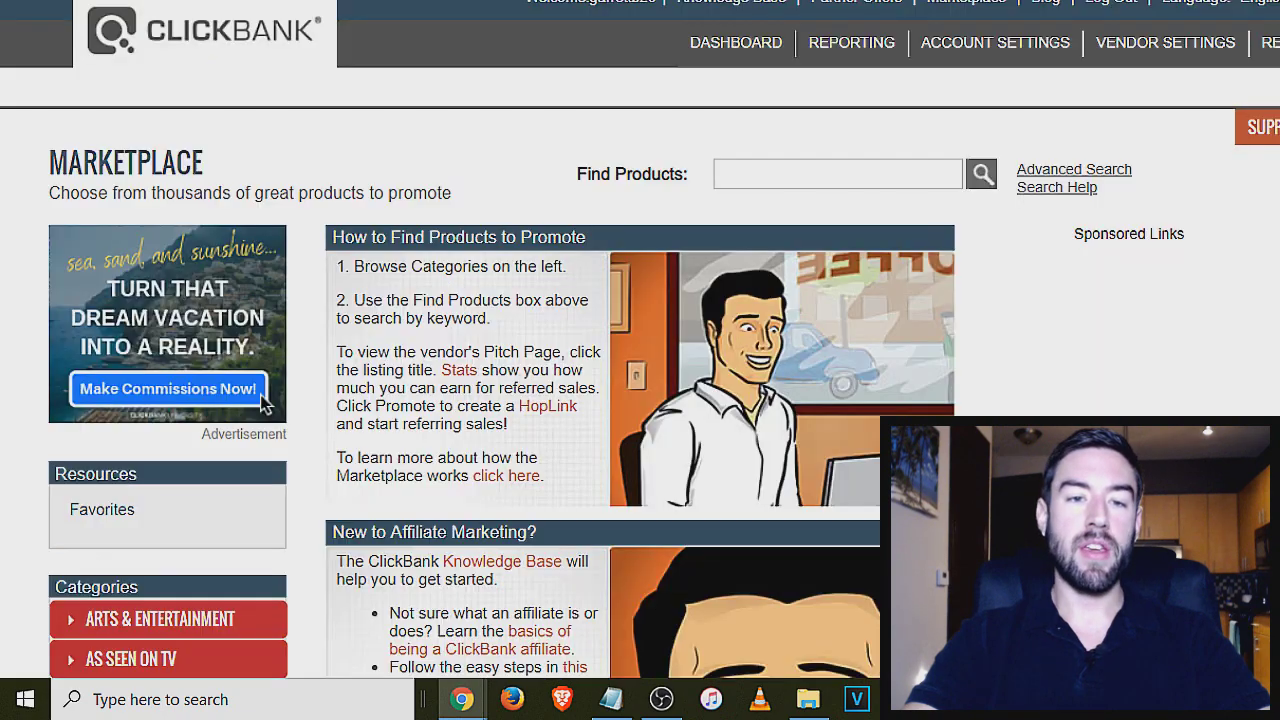
scroll(380, 170, "down", 2)
scroll(380, 170, "up", 2)
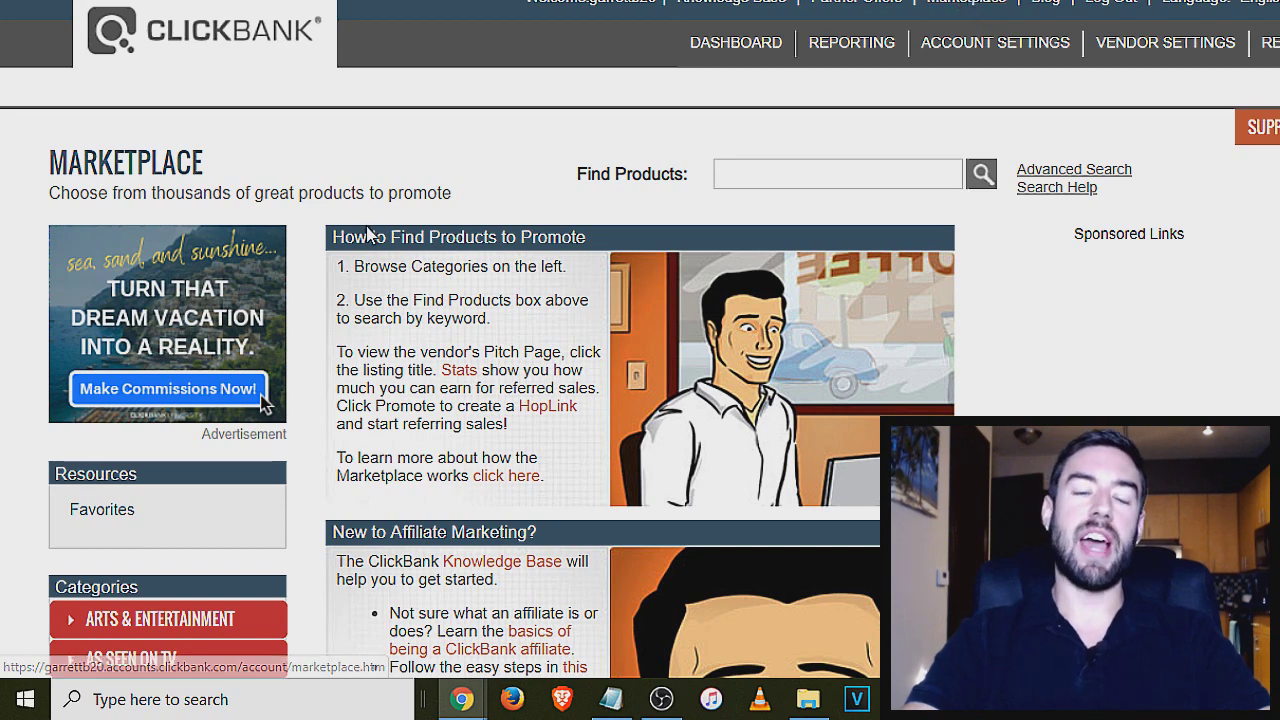
scroll(403, 147, "down", 1)
scroll(403, 147, "down", 2)
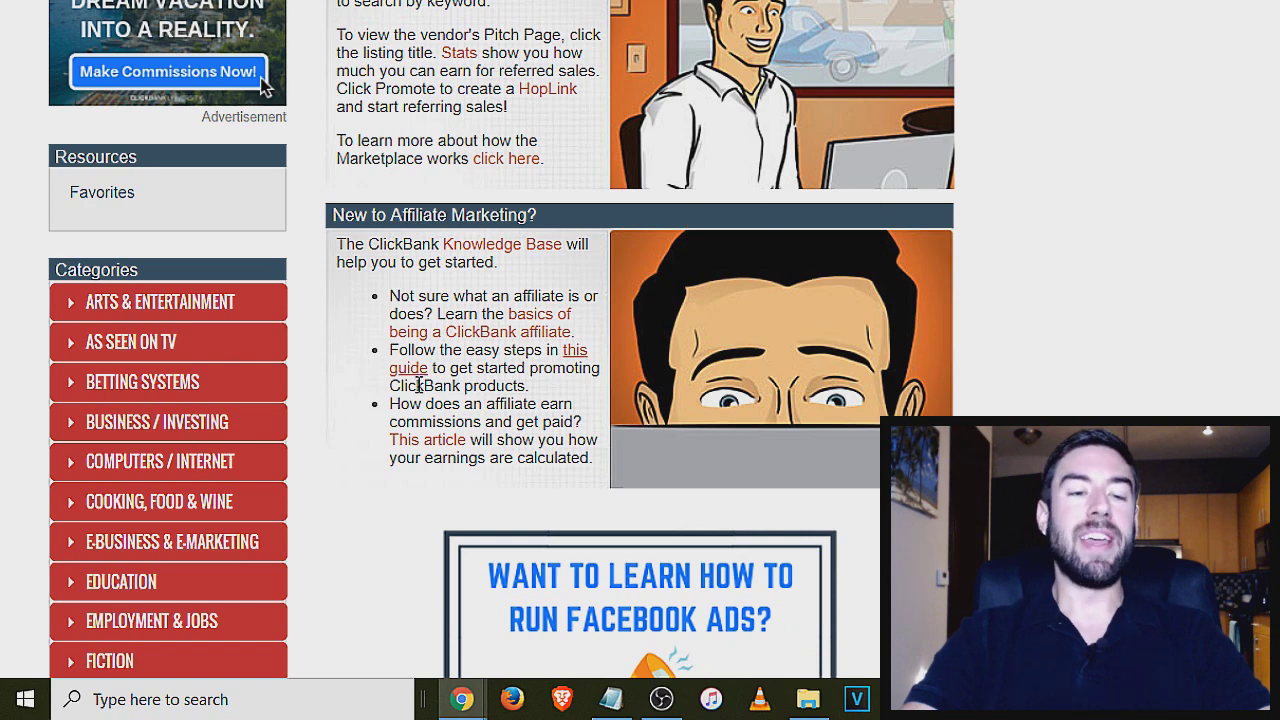
scroll(416, 390, "down", 2)
scroll(128, 194, "up", 1)
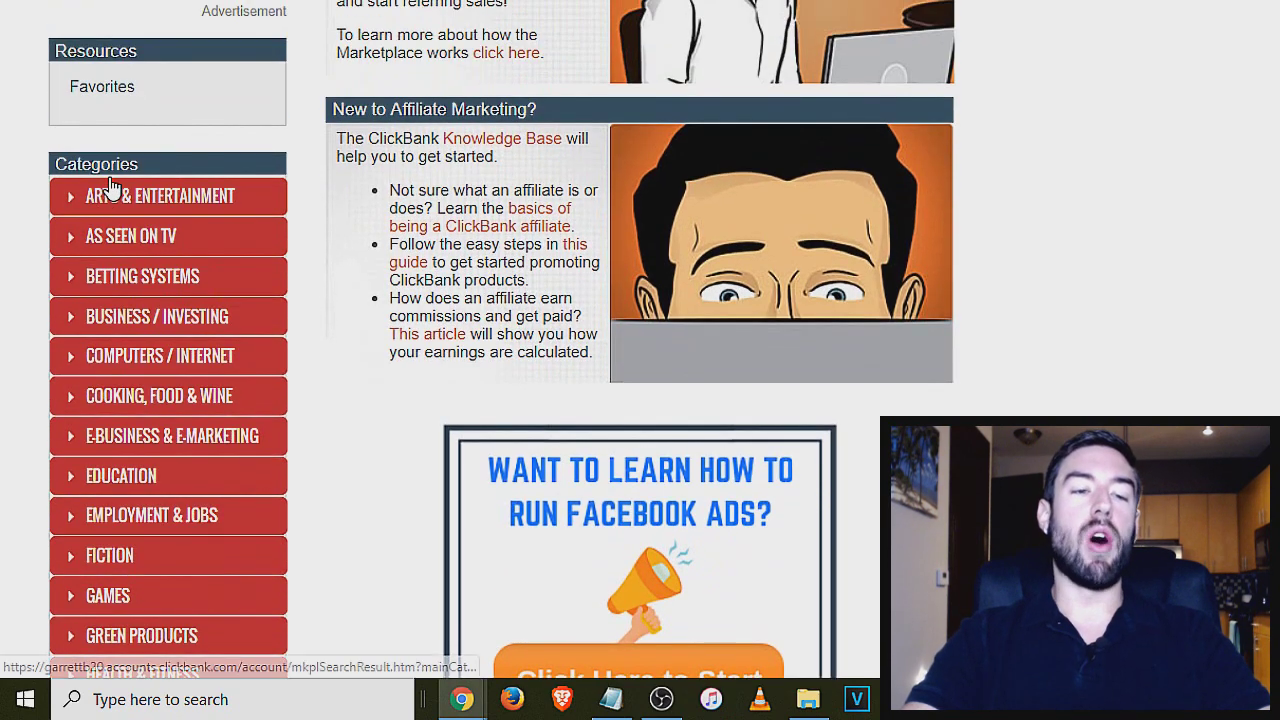
scroll(126, 165, "down", 1)
scroll(126, 160, "down", 2)
scroll(229, 163, "up", 2)
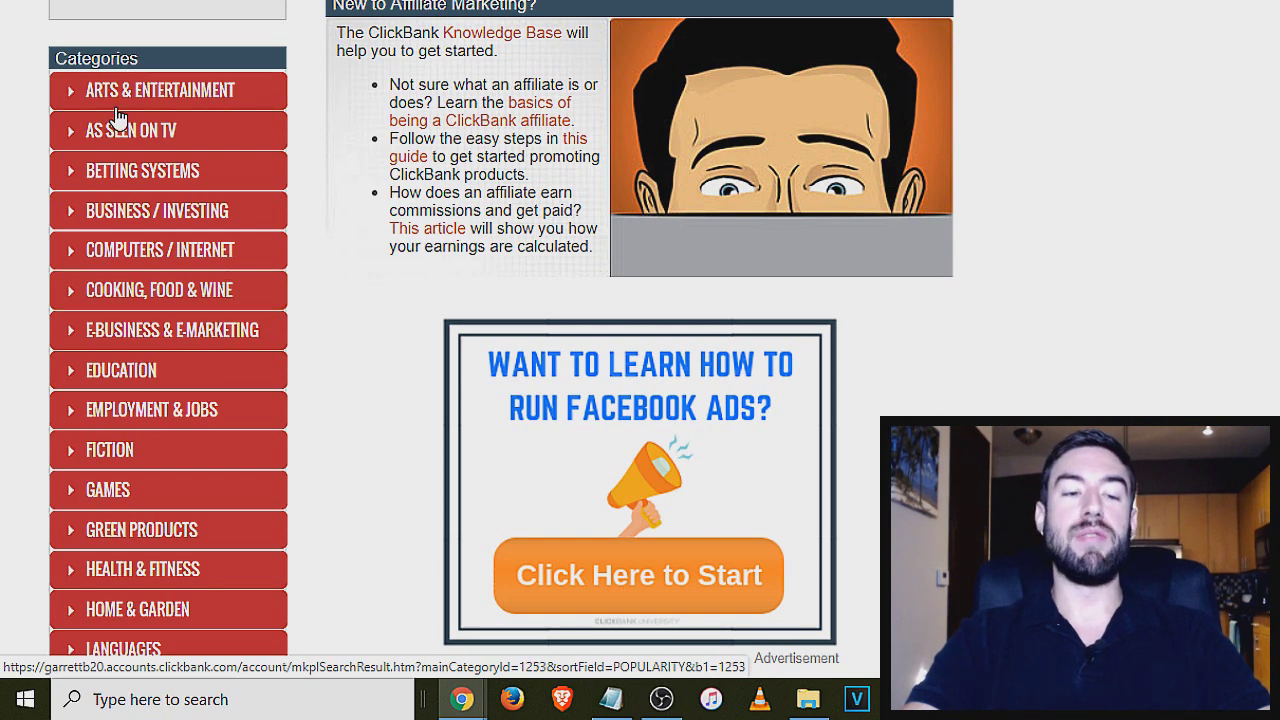
scroll(116, 128, "down", 1)
scroll(128, 394, "down", 3)
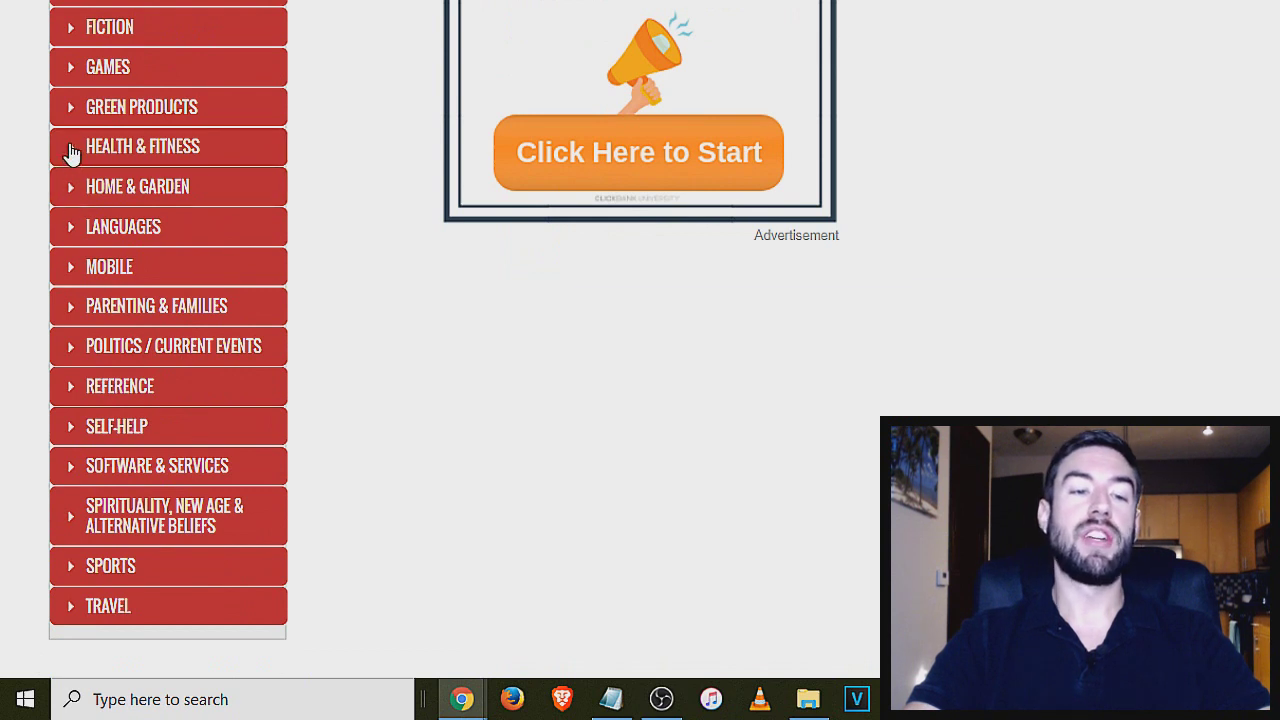
Expand the Health & Fitness category's subcategories in the Marketplace sidebar.
left_click(70, 150)
scroll(137, 134, "down", 1)
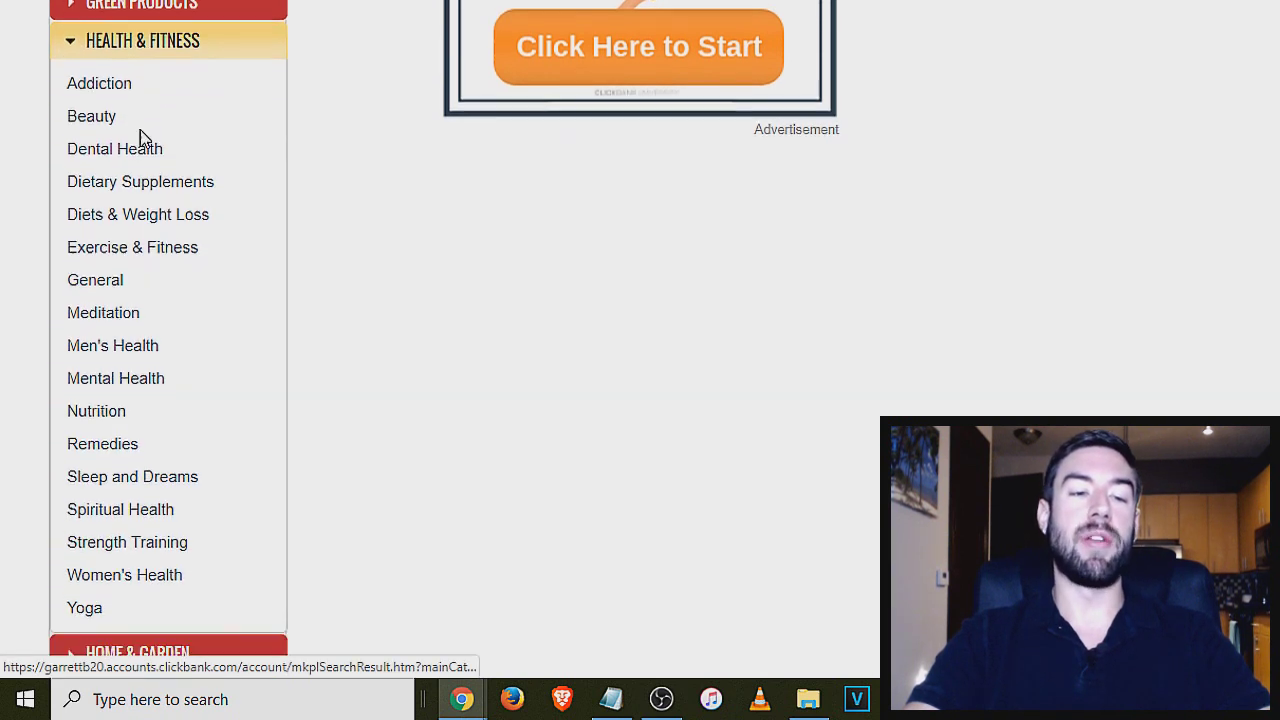
scroll(109, 163, "down", 1)
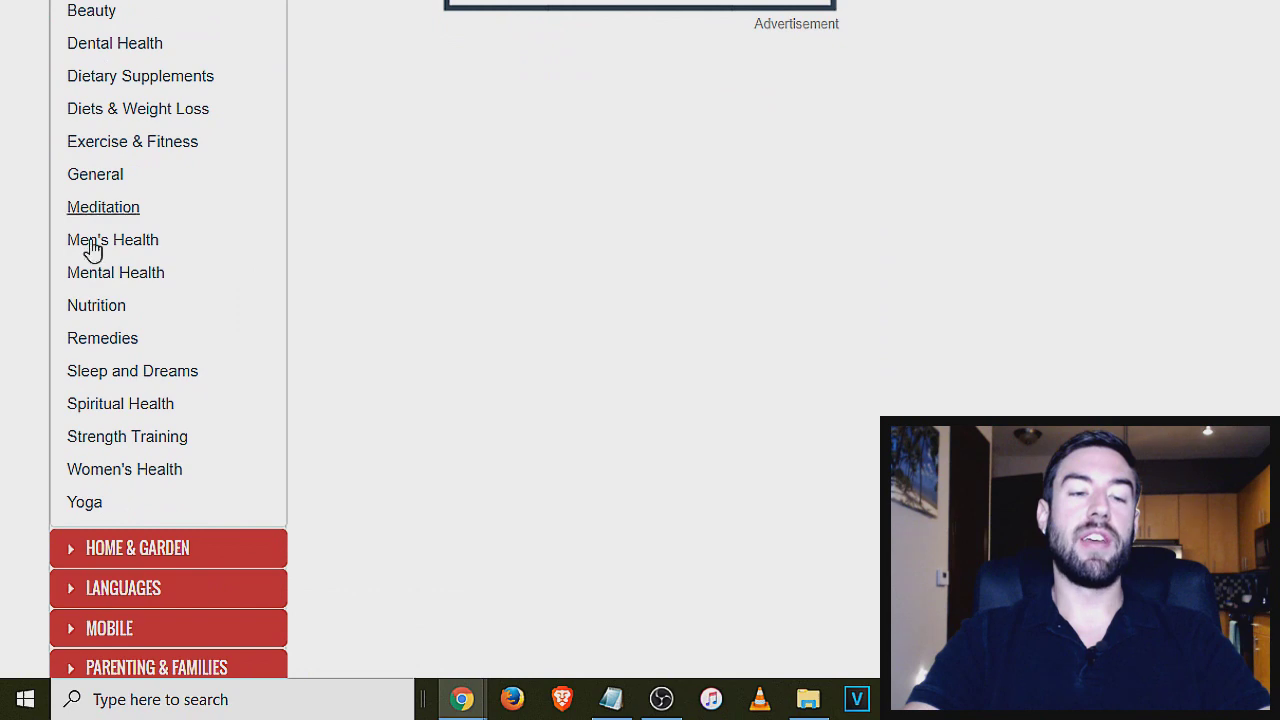
scroll(92, 500, "up", 2)
scroll(100, 300, "down", 1)
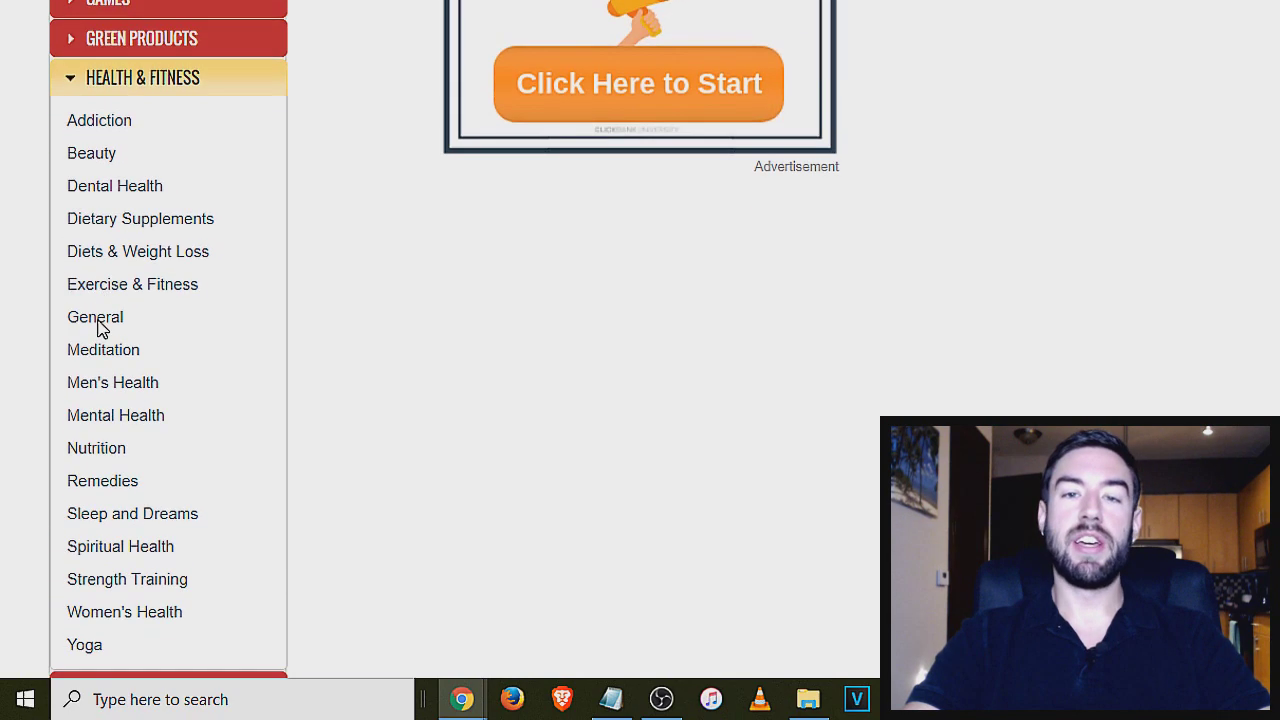
scroll(118, 428, "up", 1)
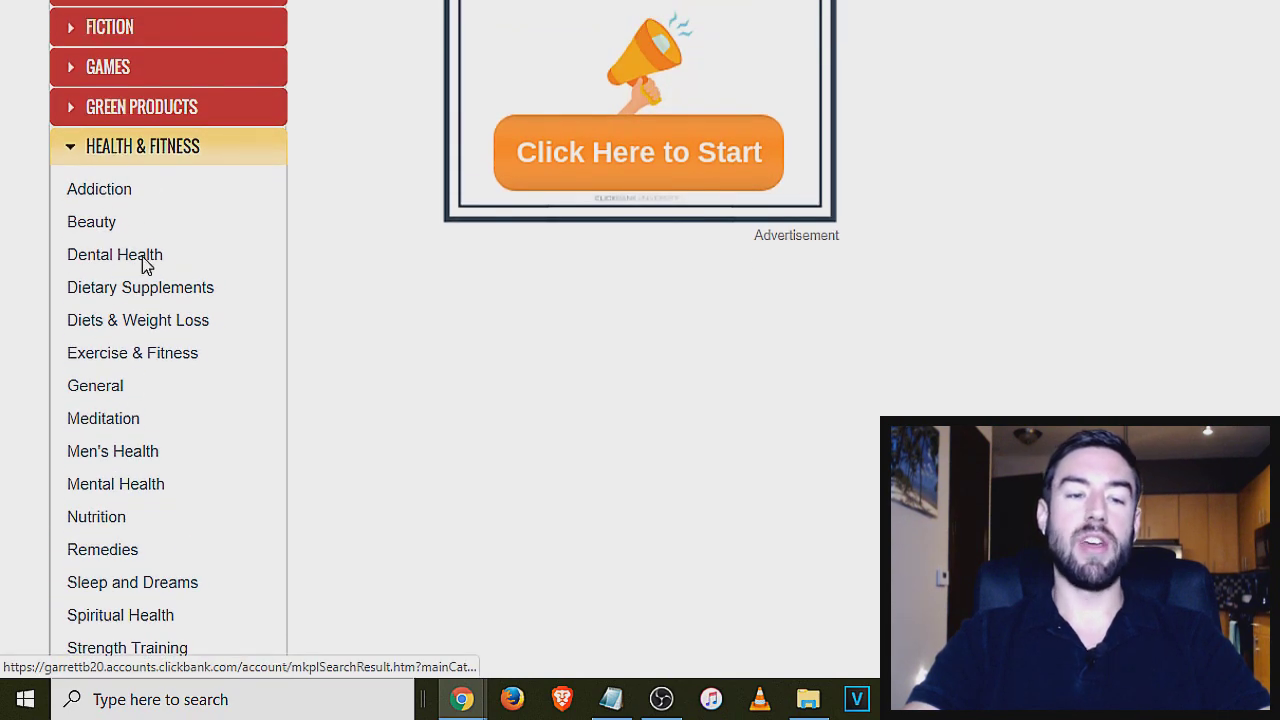
Browse the 1189 Health & Fitness products sorted by popularity, high to low.
left_click(147, 157)
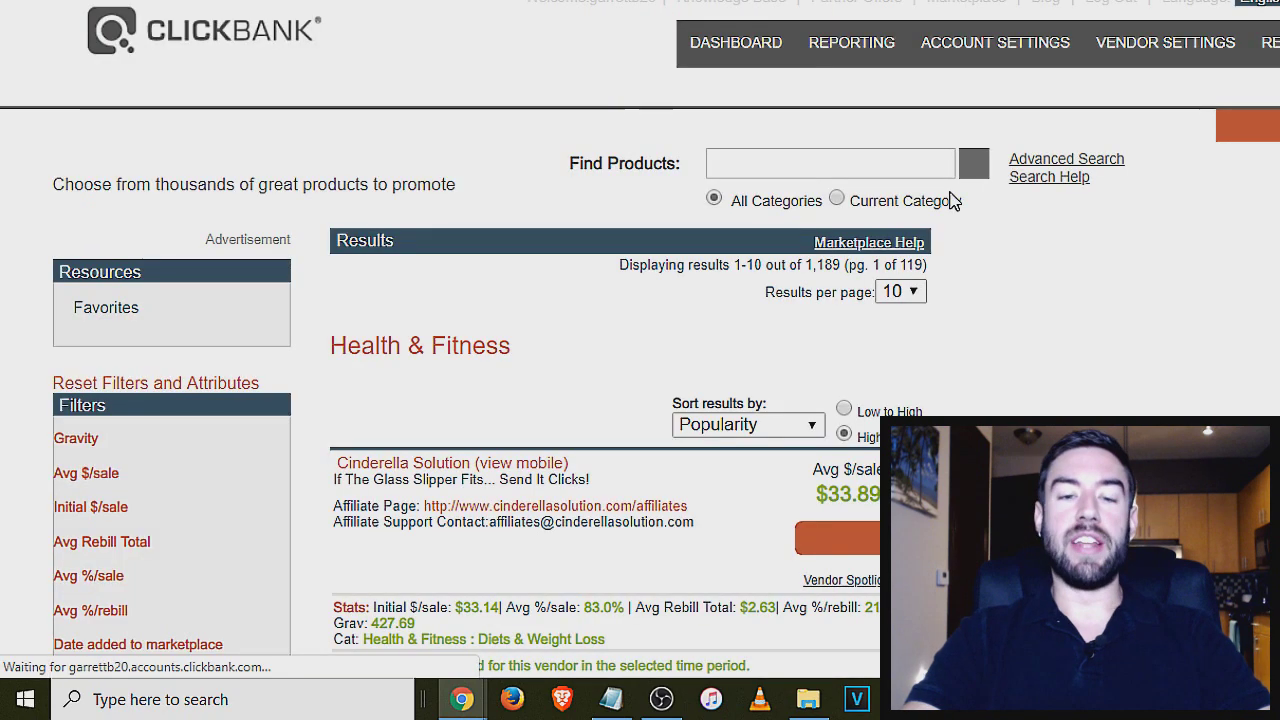
scroll(594, 97, "down", 2)
scroll(470, 107, "down", 1)
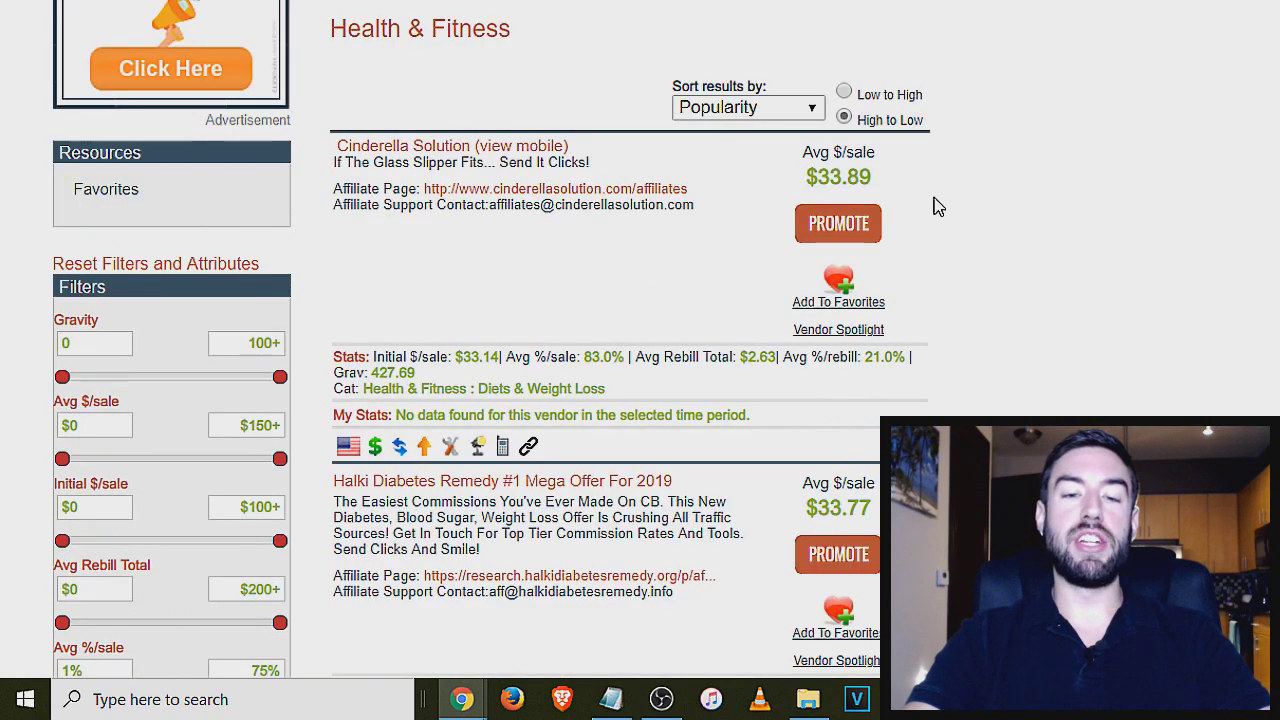
scroll(600, 220, "down", 2)
scroll(700, 368, "down", 1)
scroll(580, 420, "up", 3)
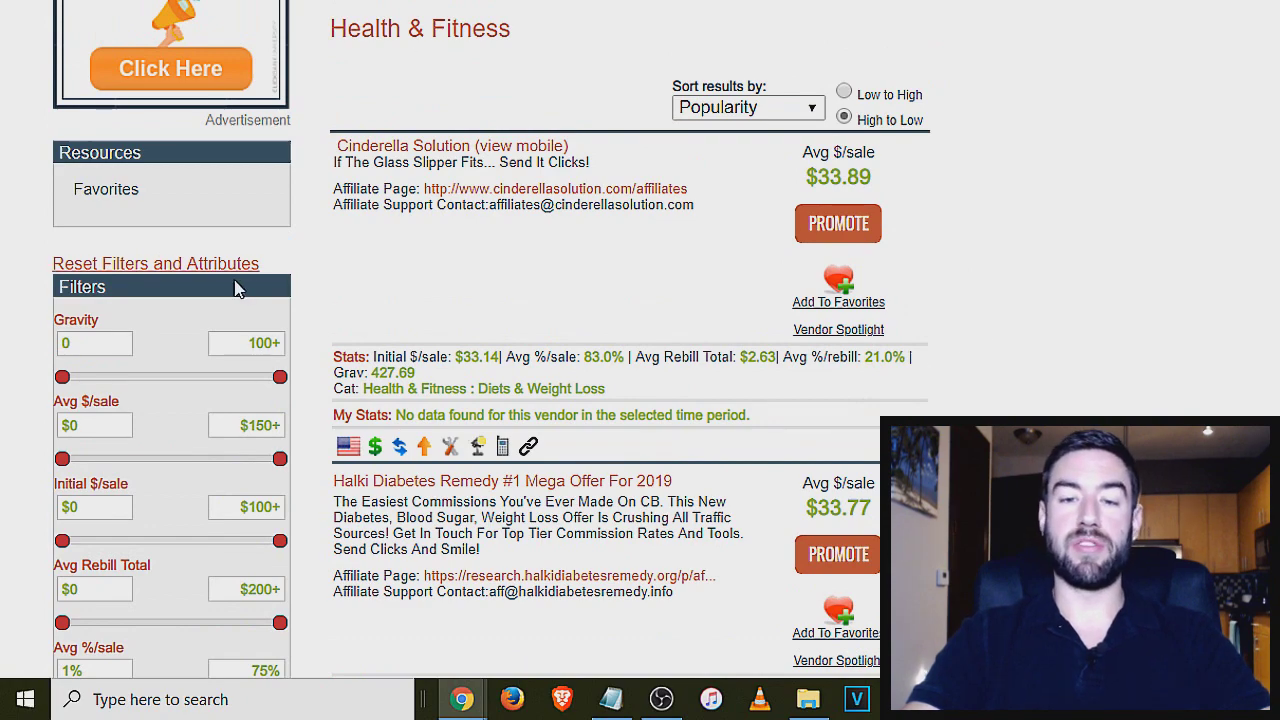
scroll(1055, 327, "up", 1)
scroll(1040, 326, "down", 1)
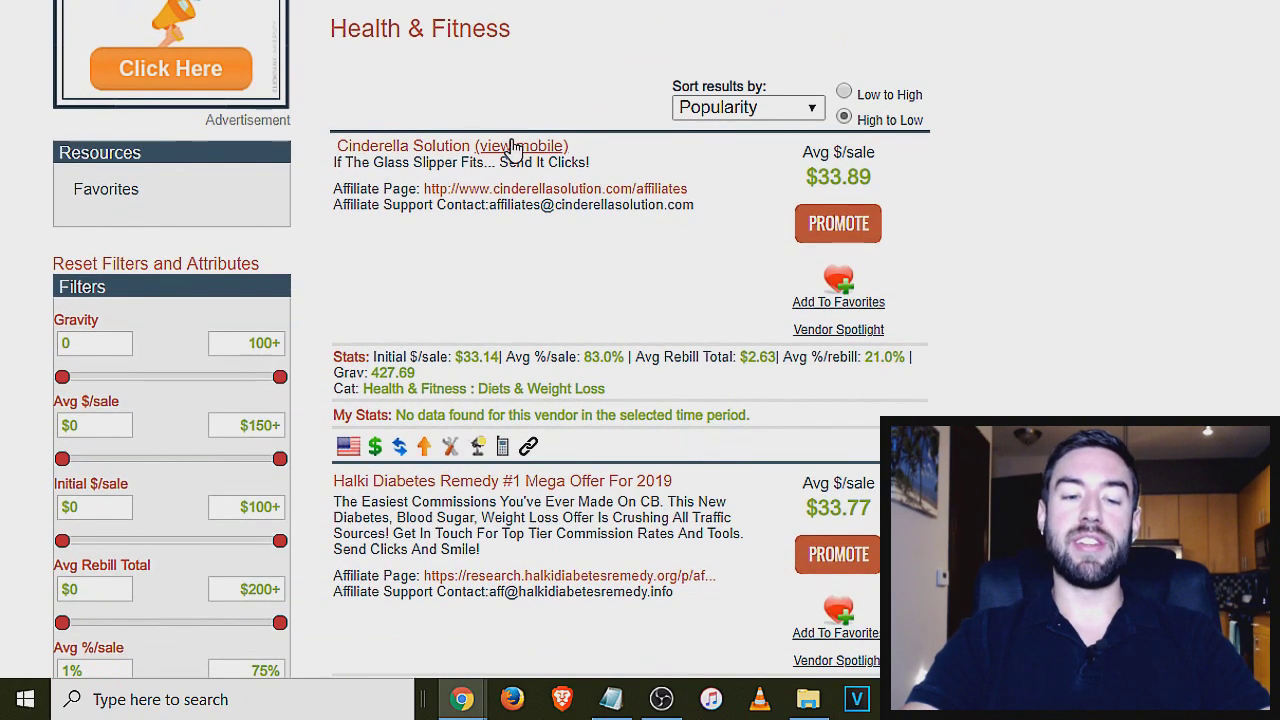
scroll(512, 148, "down", 2)
scroll(520, 423, "up", 4)
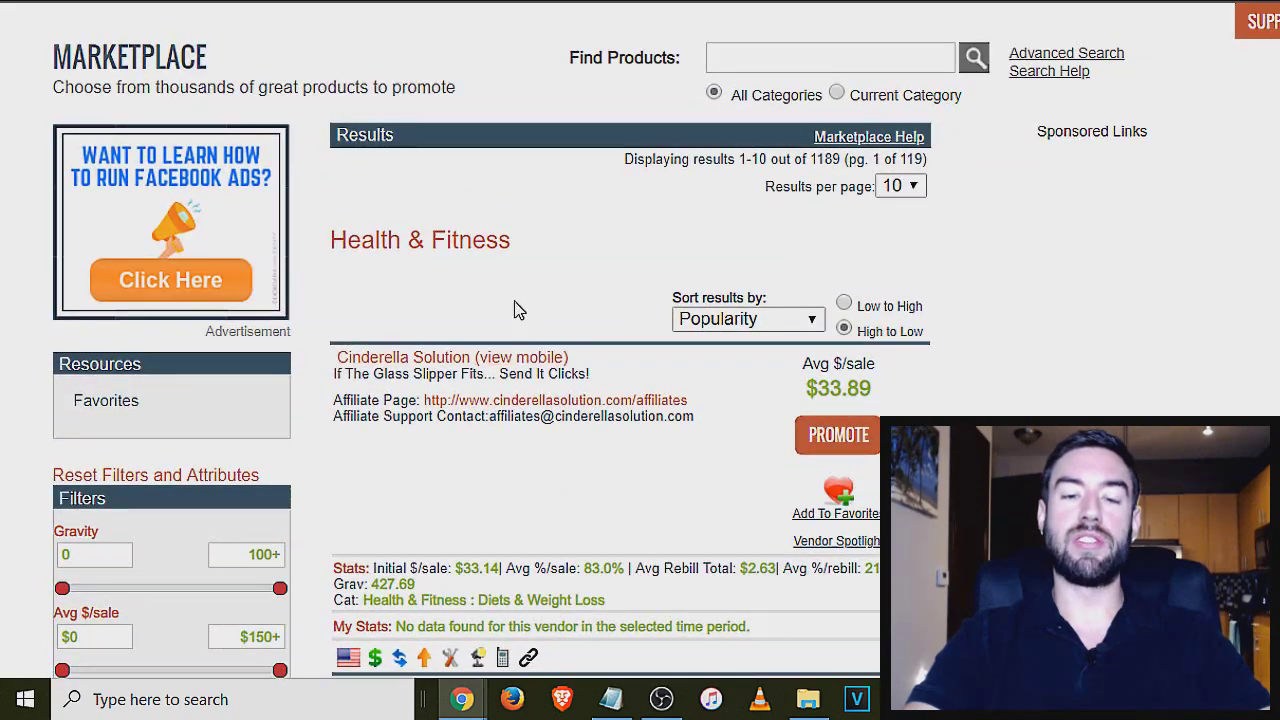
scroll(514, 310, "down", 2)
Sort the Health & Fitness results by Gravity, High to Low.
left_click(752, 110)
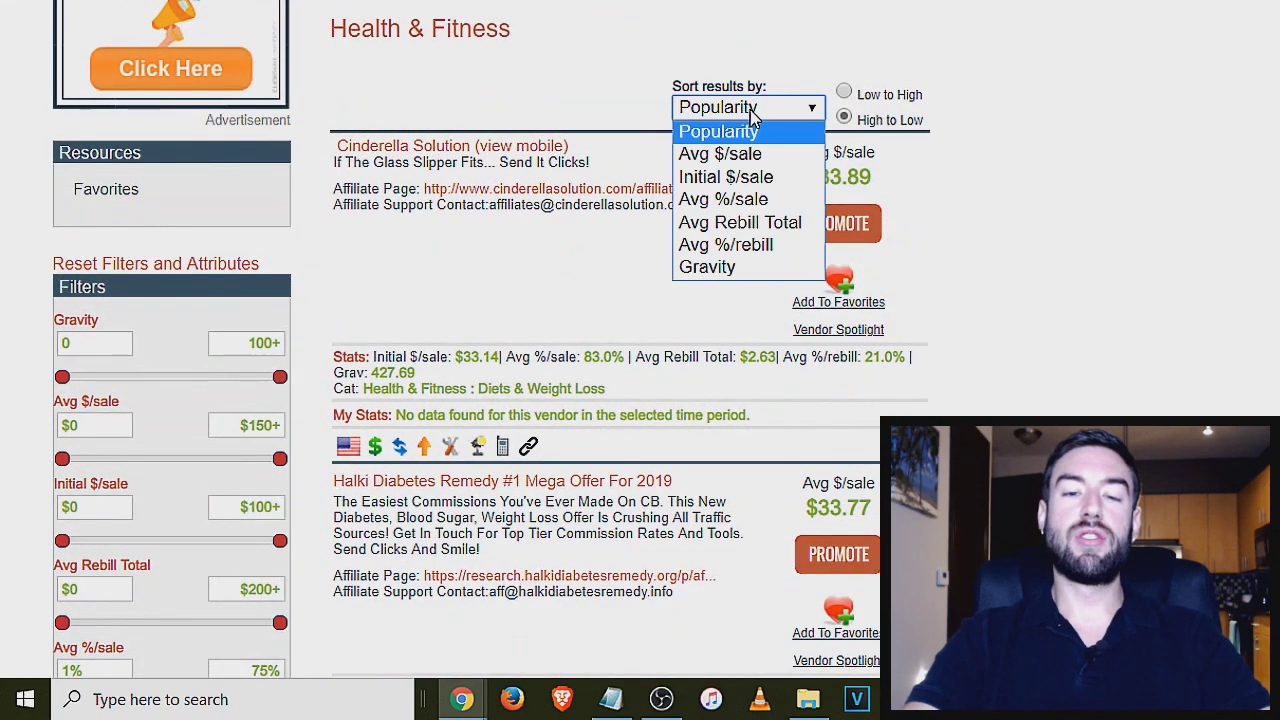
left_click(729, 268)
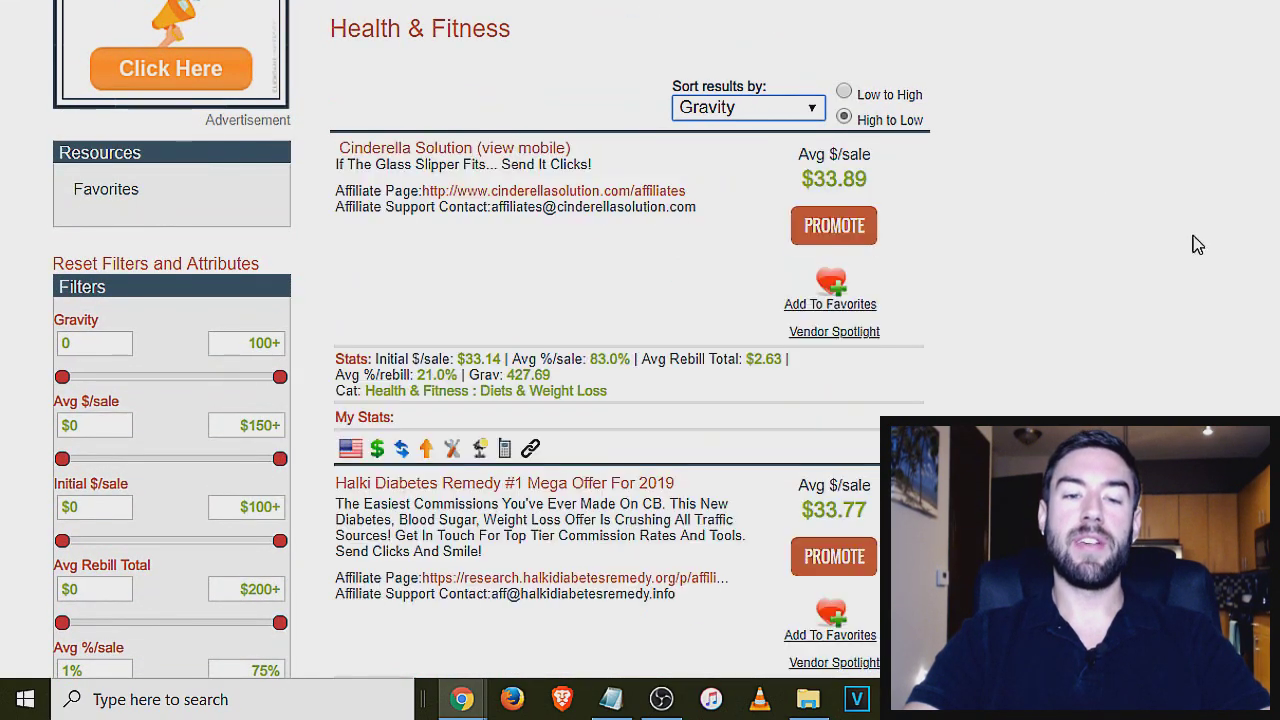
scroll(563, 163, "down", 1)
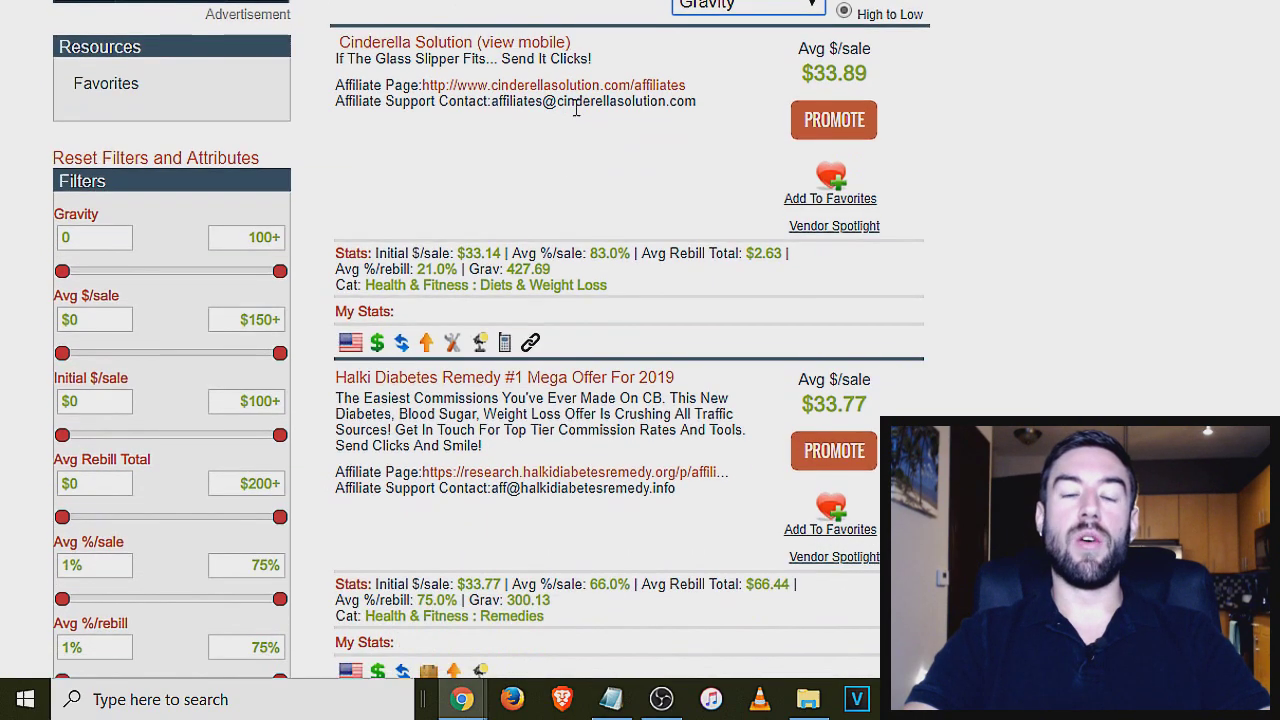
scroll(570, 163, "up", 1)
scroll(586, 205, "down", 1)
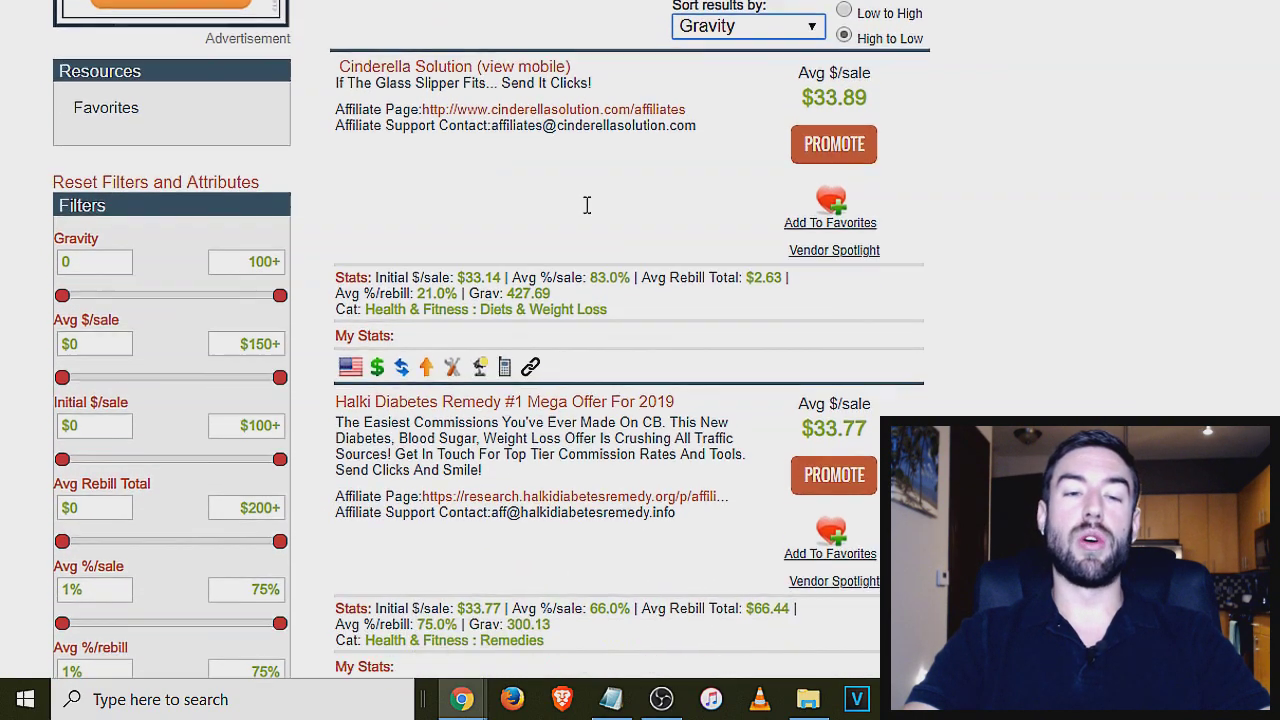
scroll(640, 150, "up", 1)
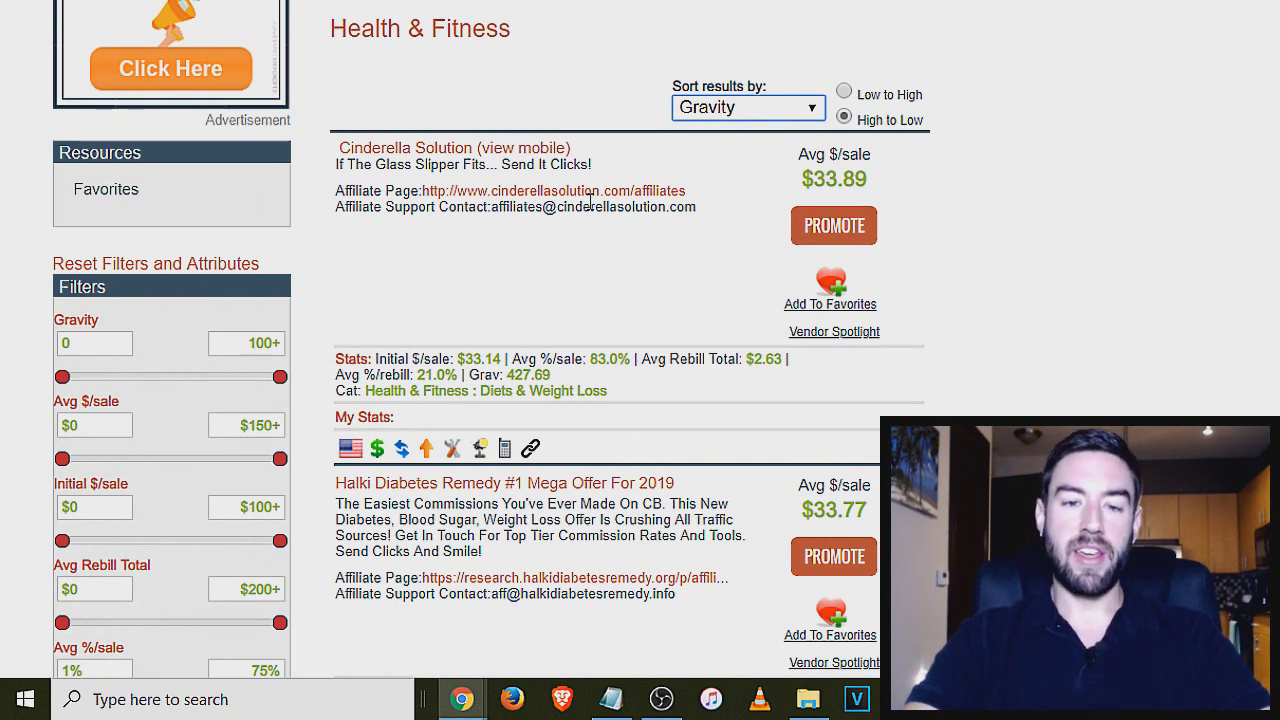
scroll(590, 203, "down", 1)
Highlight Cinderella Solution's 427.69 gravity score, zoom in, and choose to promote it.
left_click_drag(507, 268, 555, 266)
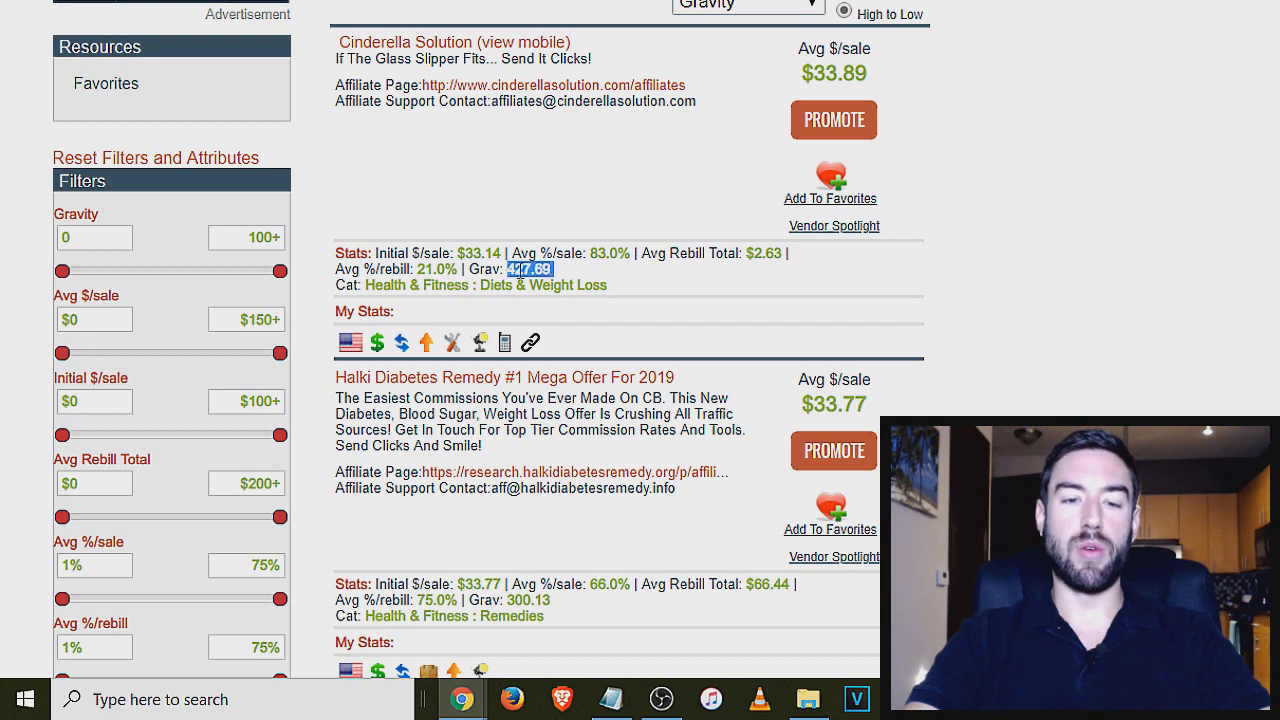
key("alt+f")
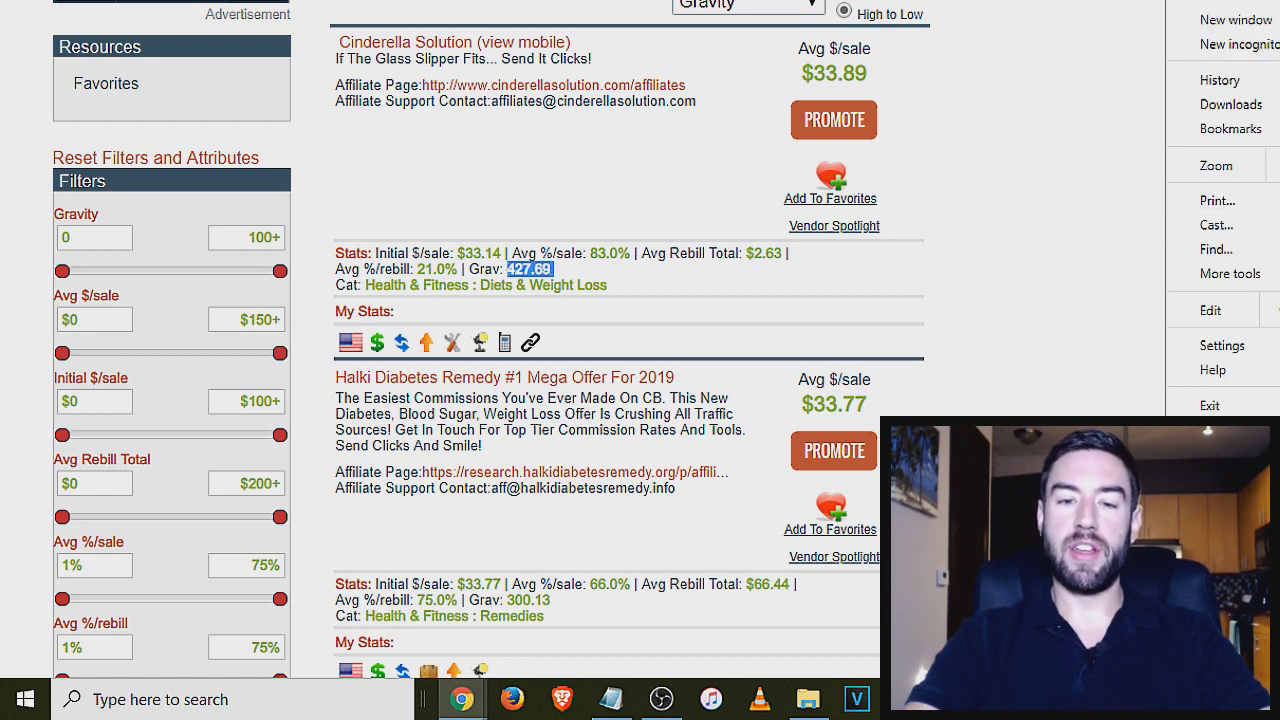
key("ctrl+plus")
left_click(789, 391)
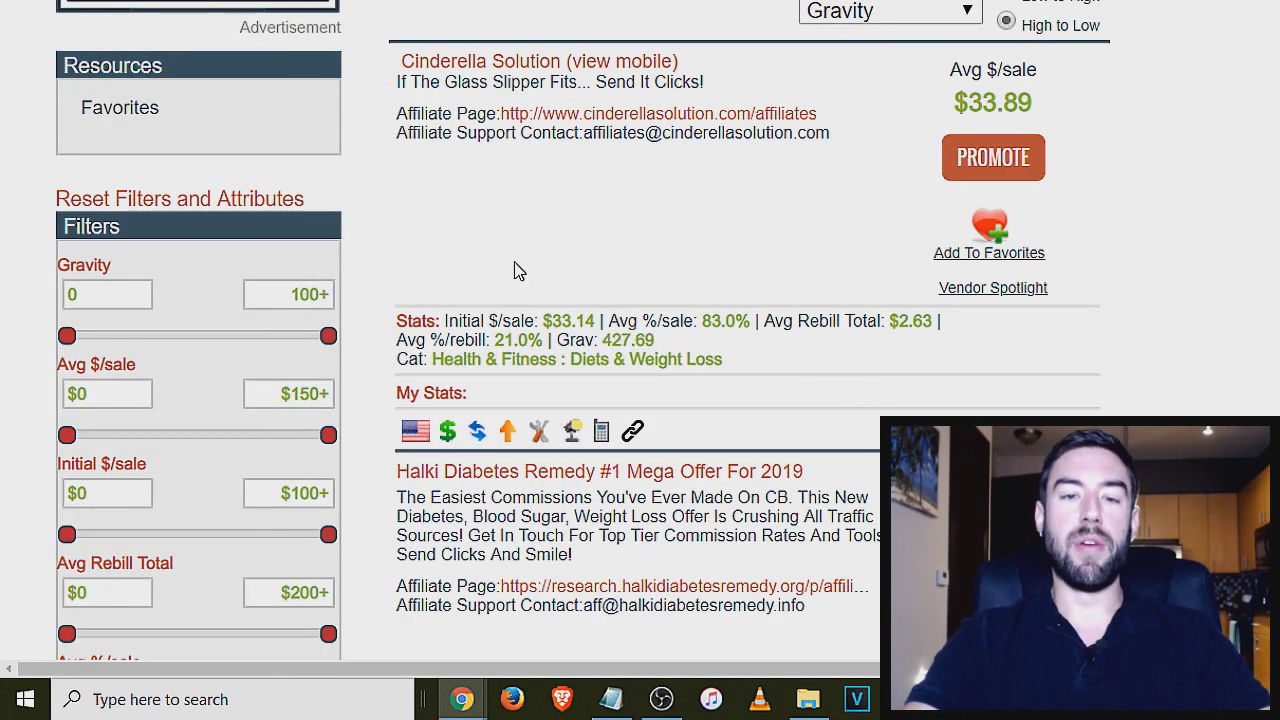
left_click(991, 157)
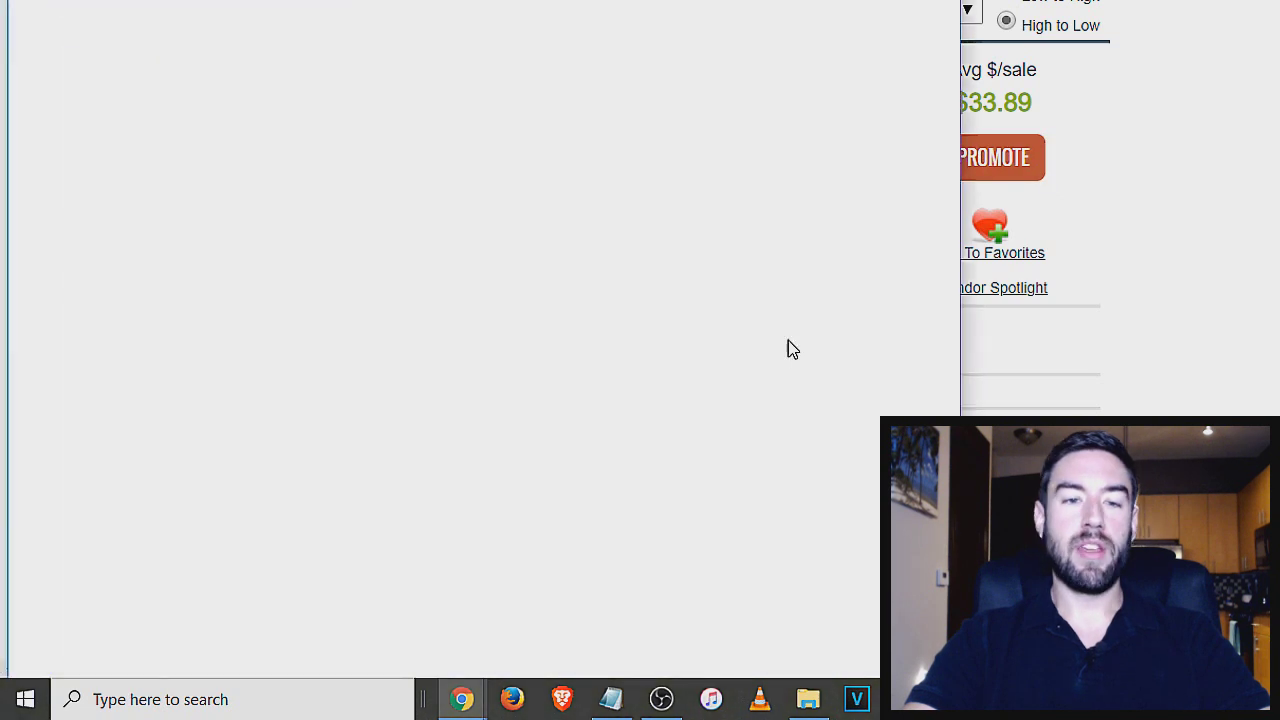
Generate the Cinderella Solution hoplink, select the full link, and close the HopLink Generator.
left_click(468, 556)
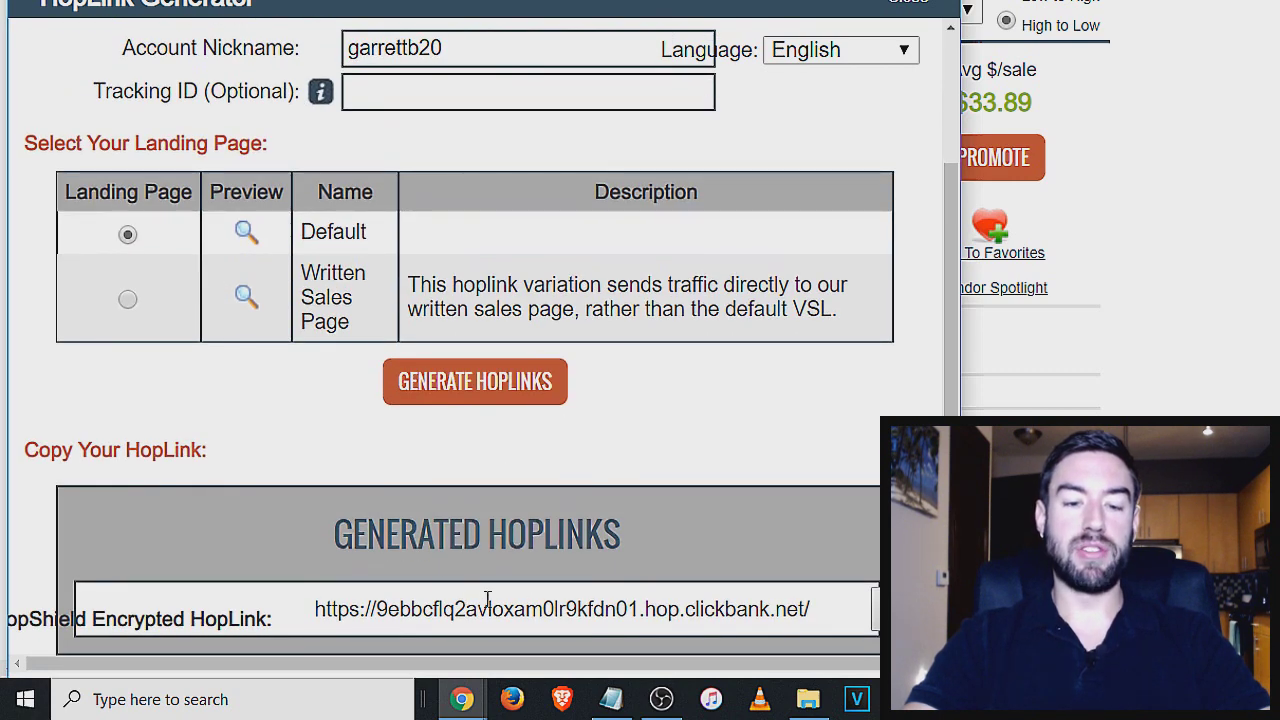
triple_click(453, 605)
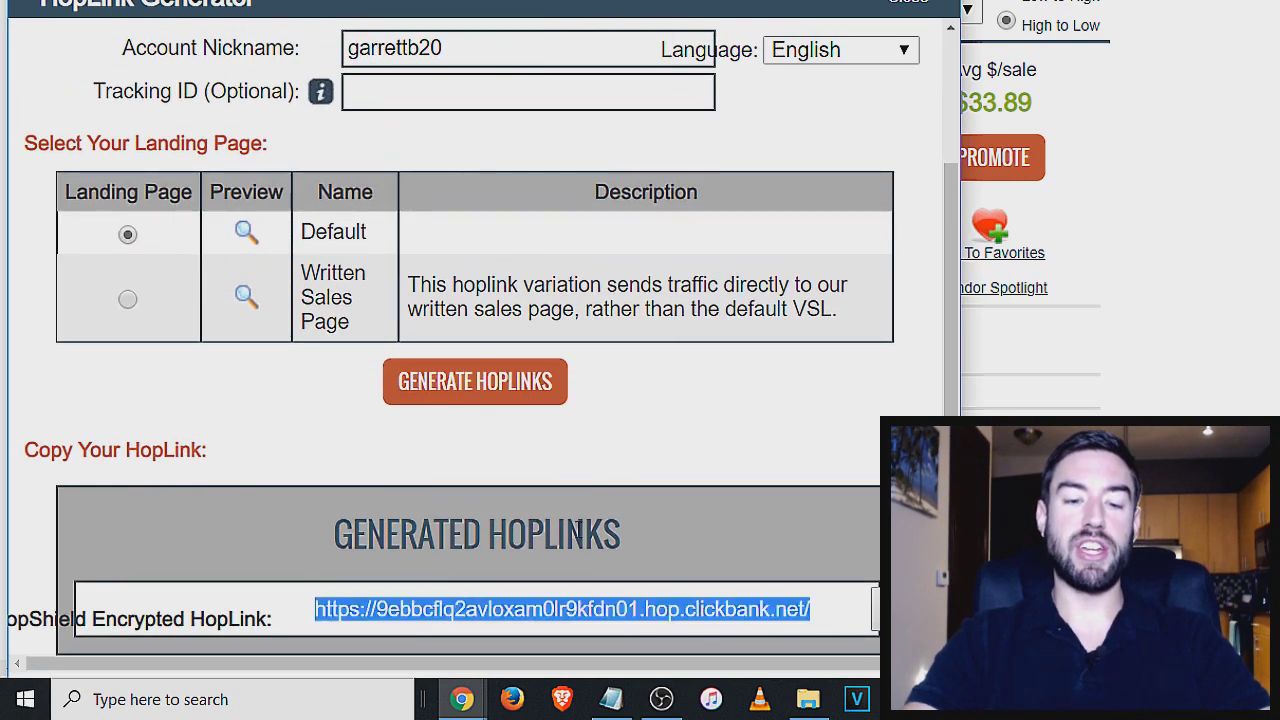
left_click(1057, 143)
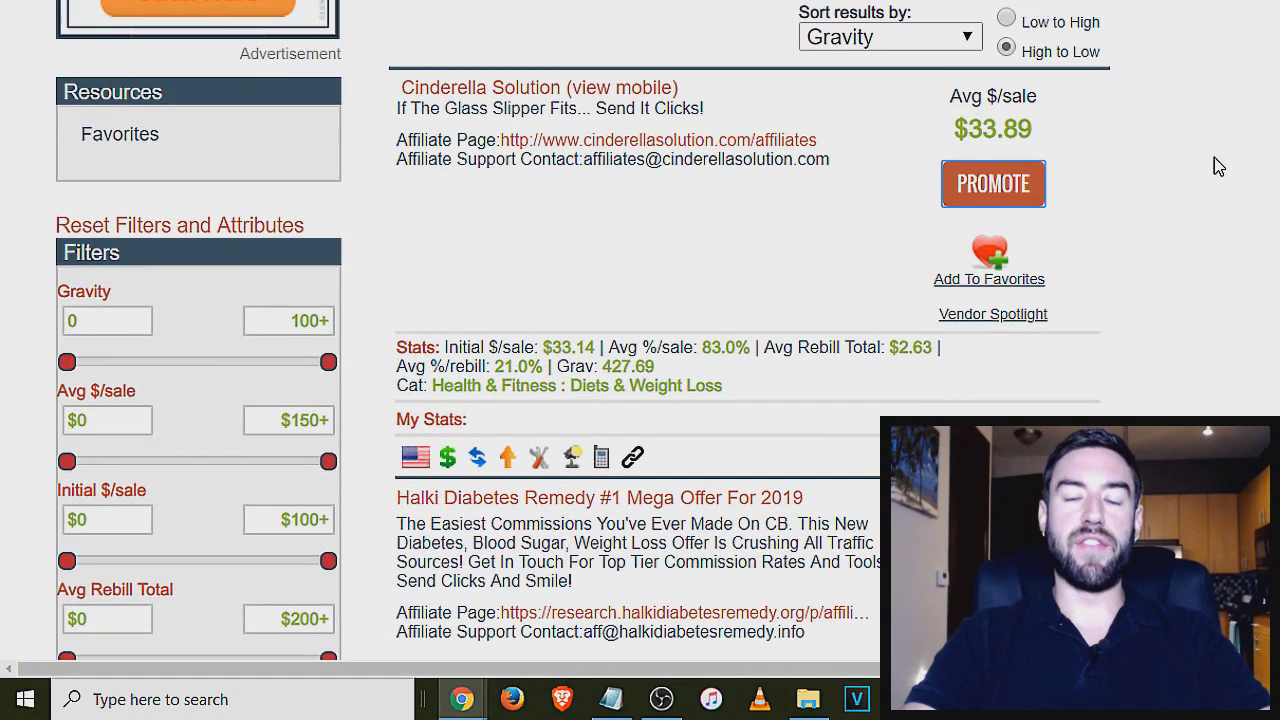
scroll(1216, 163, "up", 5)
scroll(1214, 200, "down", 1)
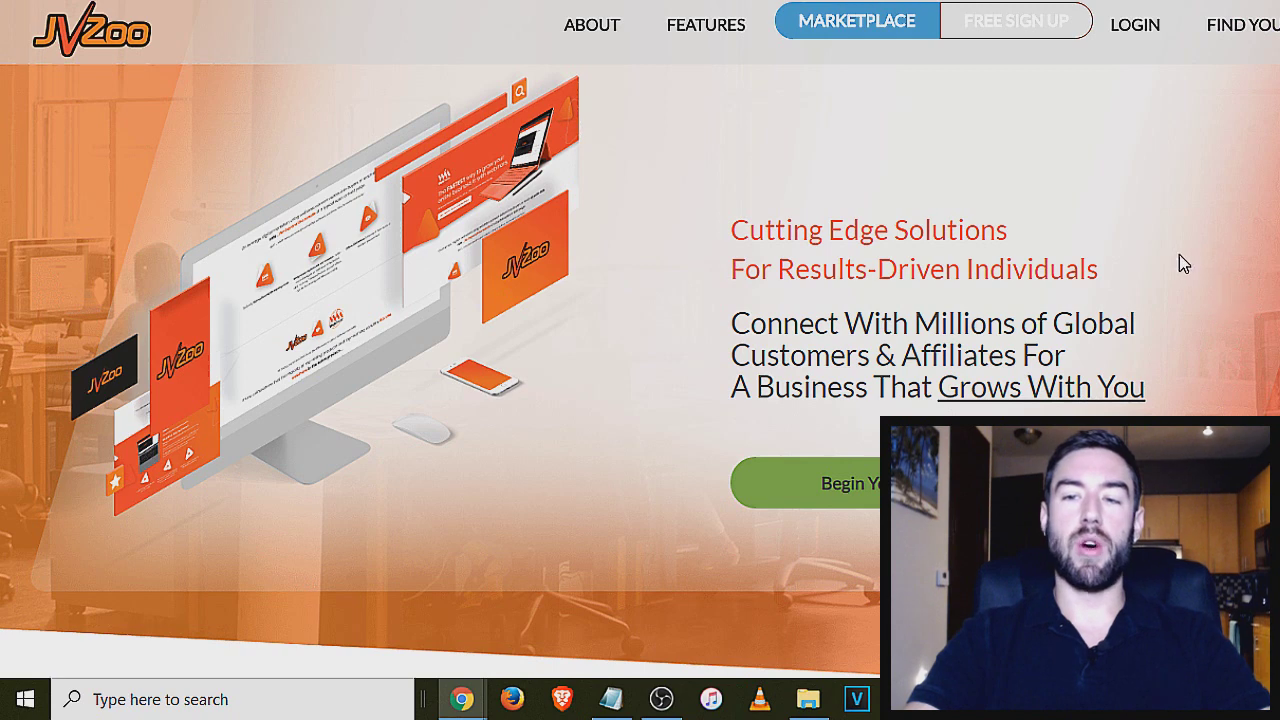
Go to JVZoo's free account registration page via FREE SIGN UP.
left_click(1049, 33)
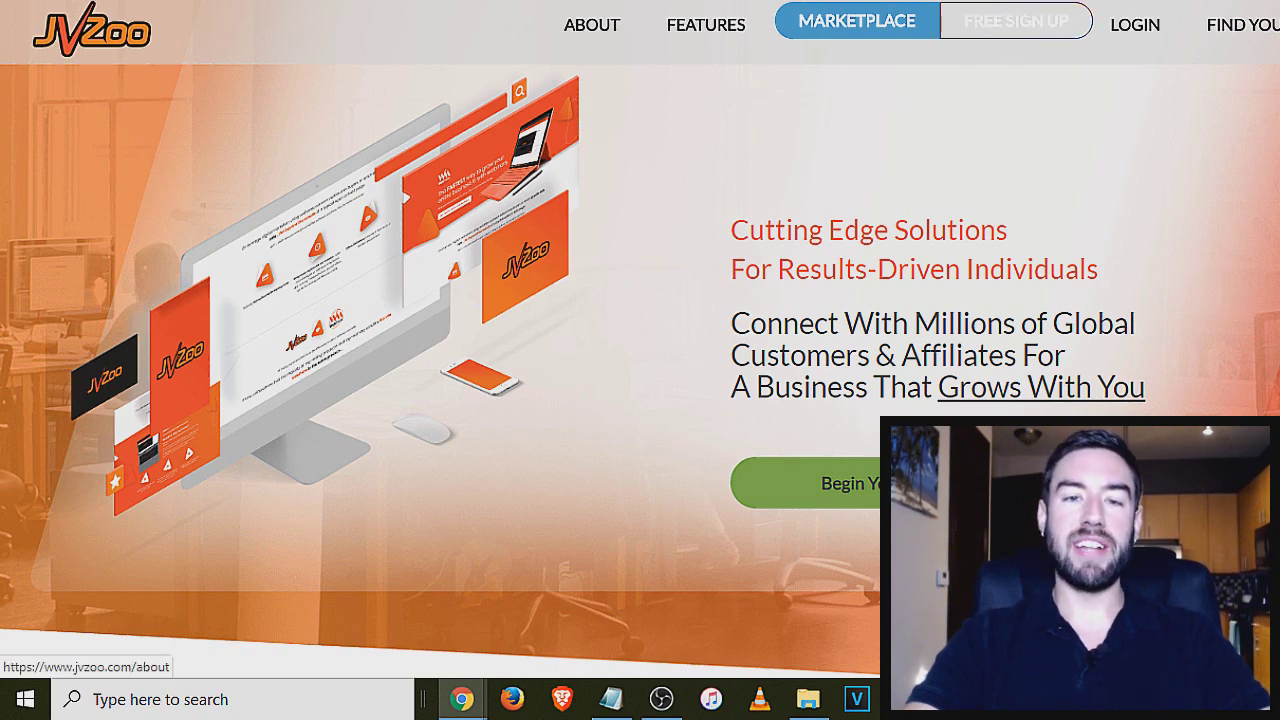
Scroll through the registration form and keep UNITED STATES as the citizenship country.
scroll(395, 155, "down", 4)
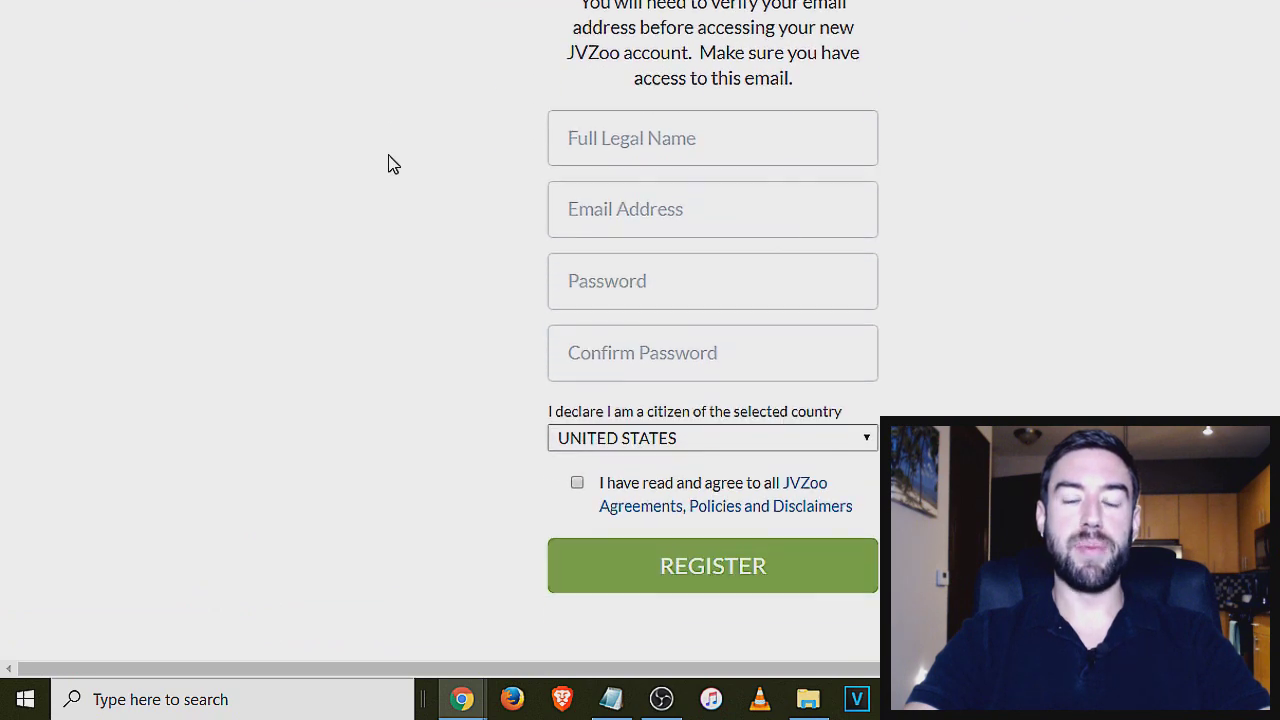
scroll(385, 175, "up", 1)
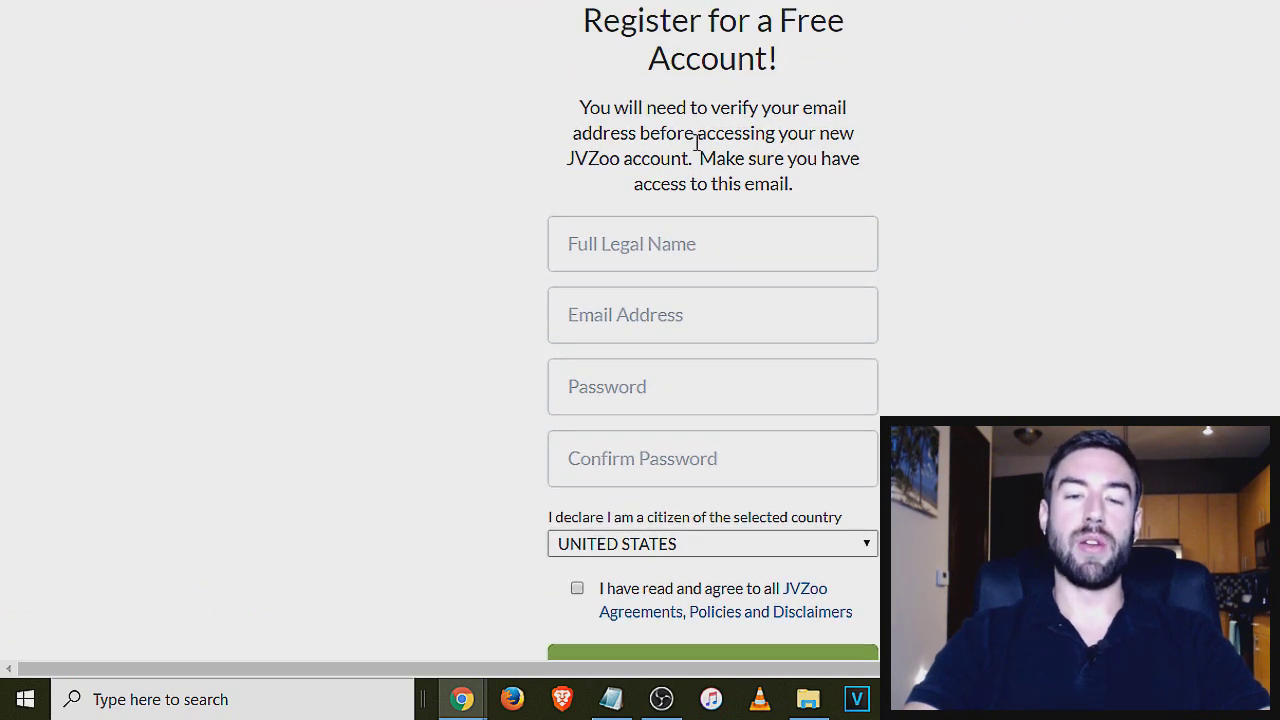
scroll(355, 192, "down", 1)
scroll(366, 194, "up", 1)
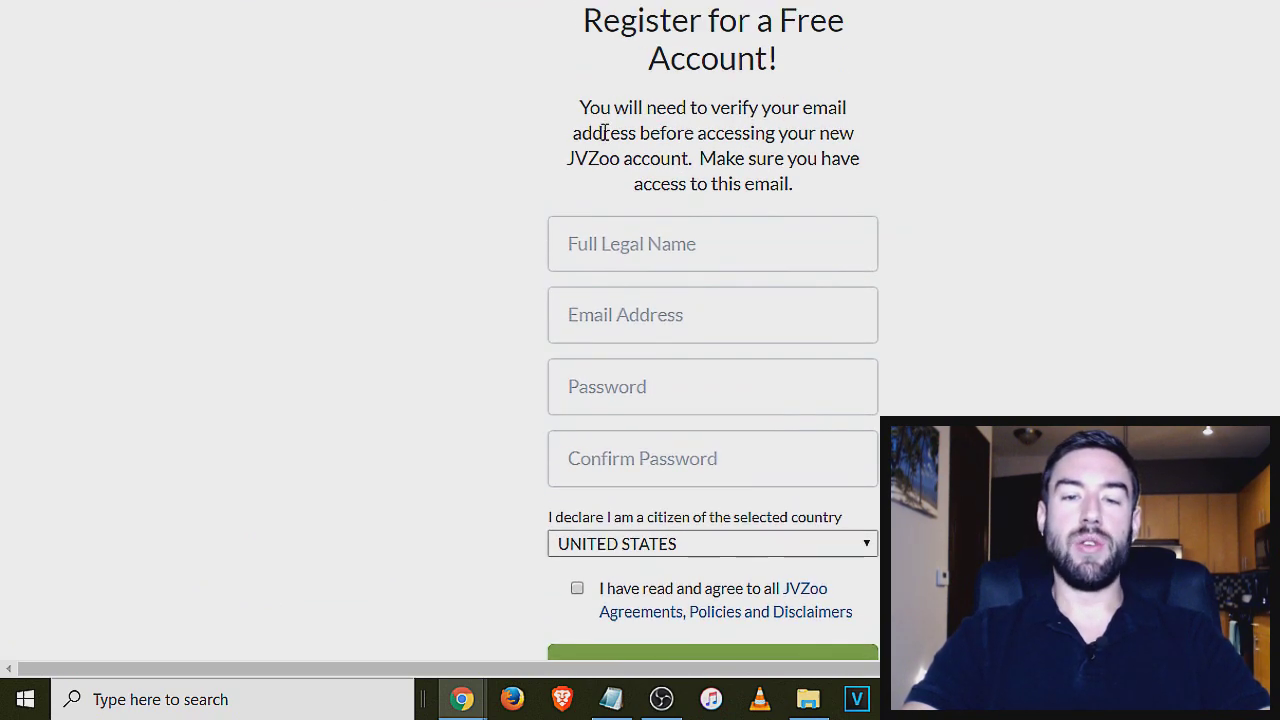
scroll(423, 215, "down", 2)
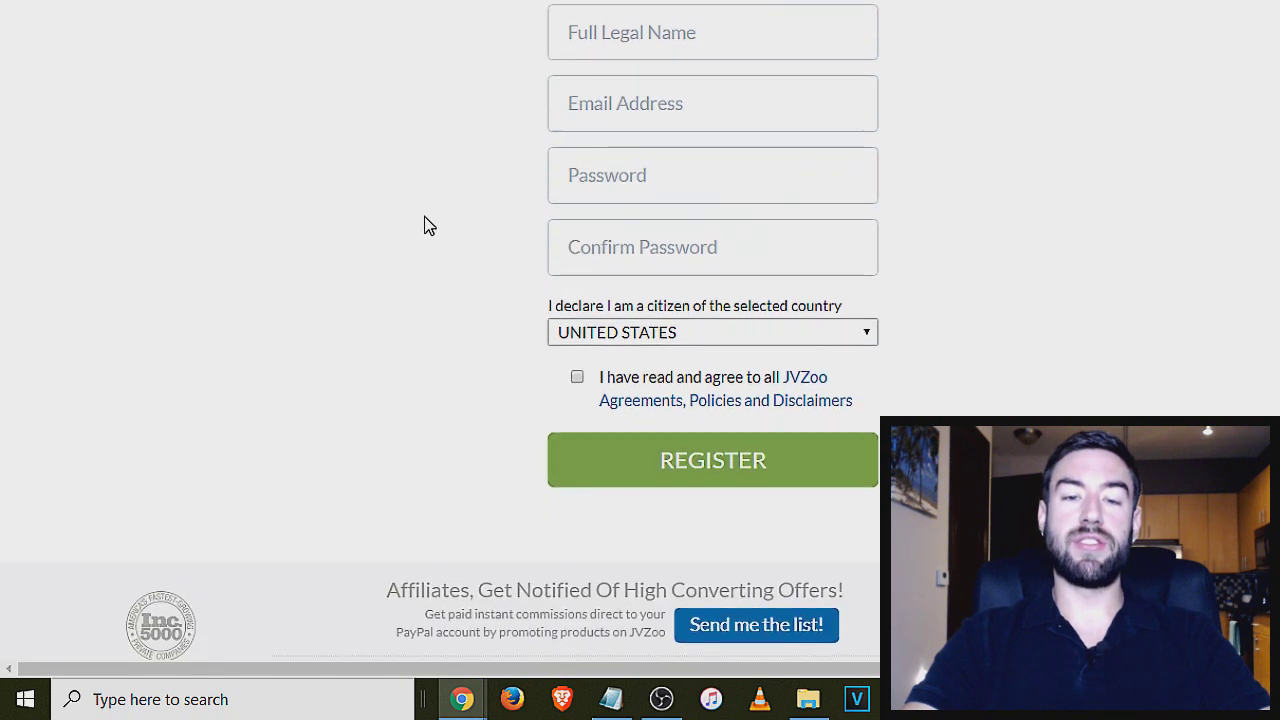
scroll(640, 150, "up", 1)
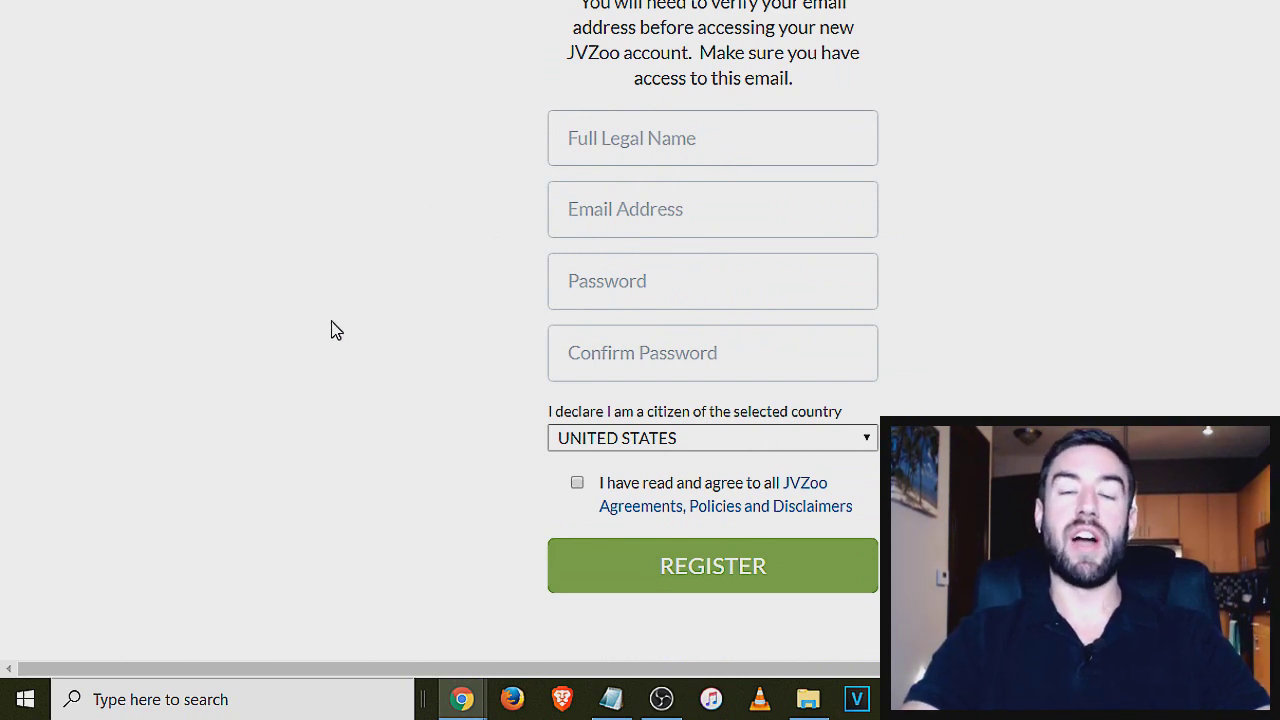
scroll(340, 335, "down", 2)
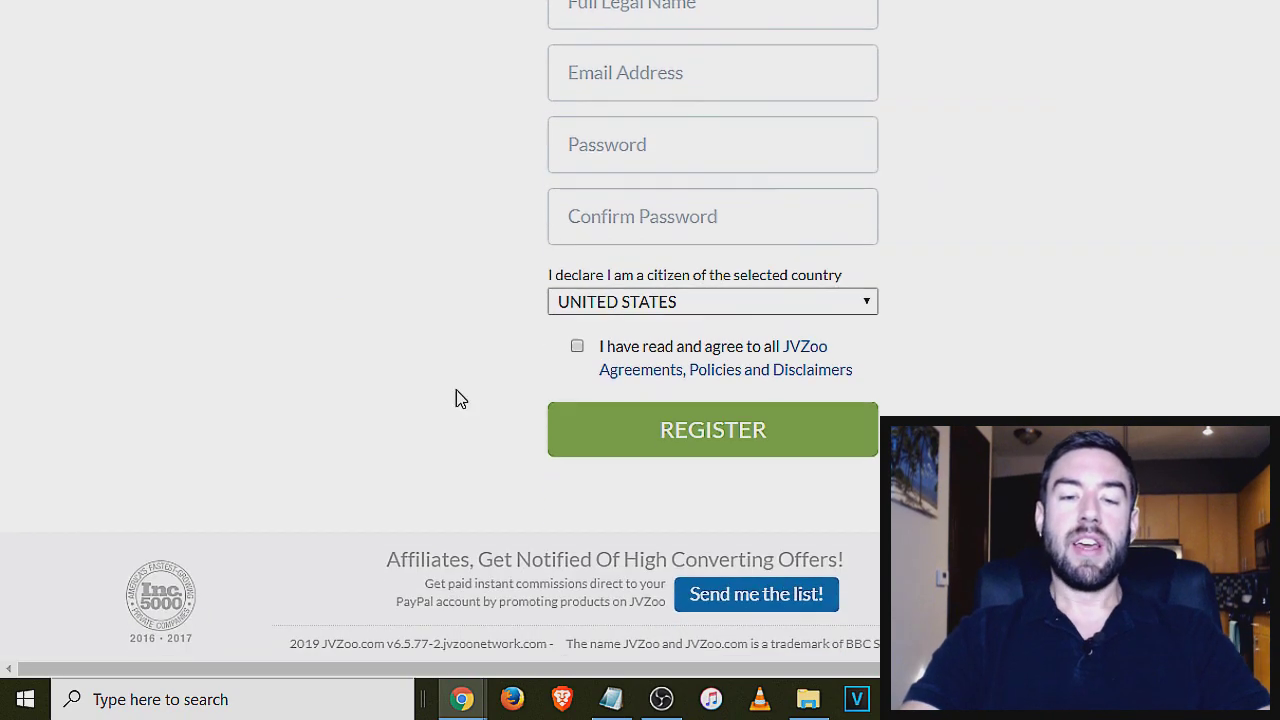
left_click(604, 302)
left_click(420, 346)
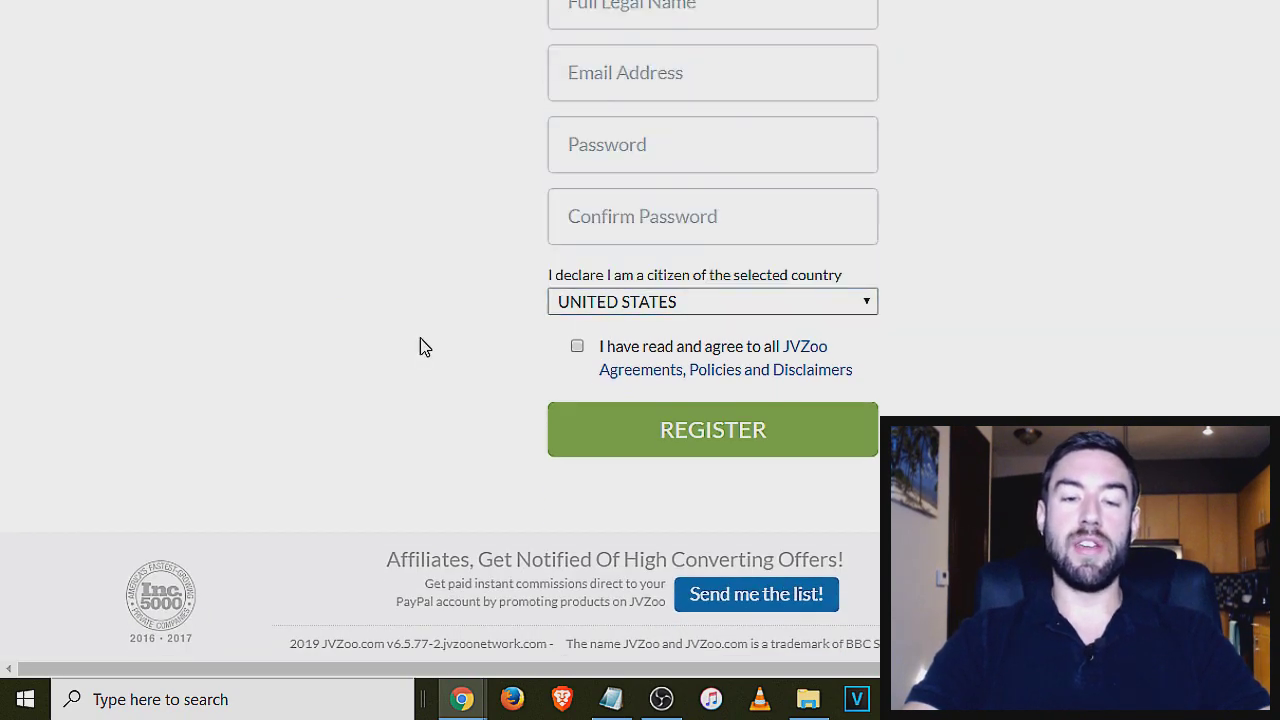
Submit the form with REGISTER and browse the affiliate marketplace that appears.
left_click(766, 434)
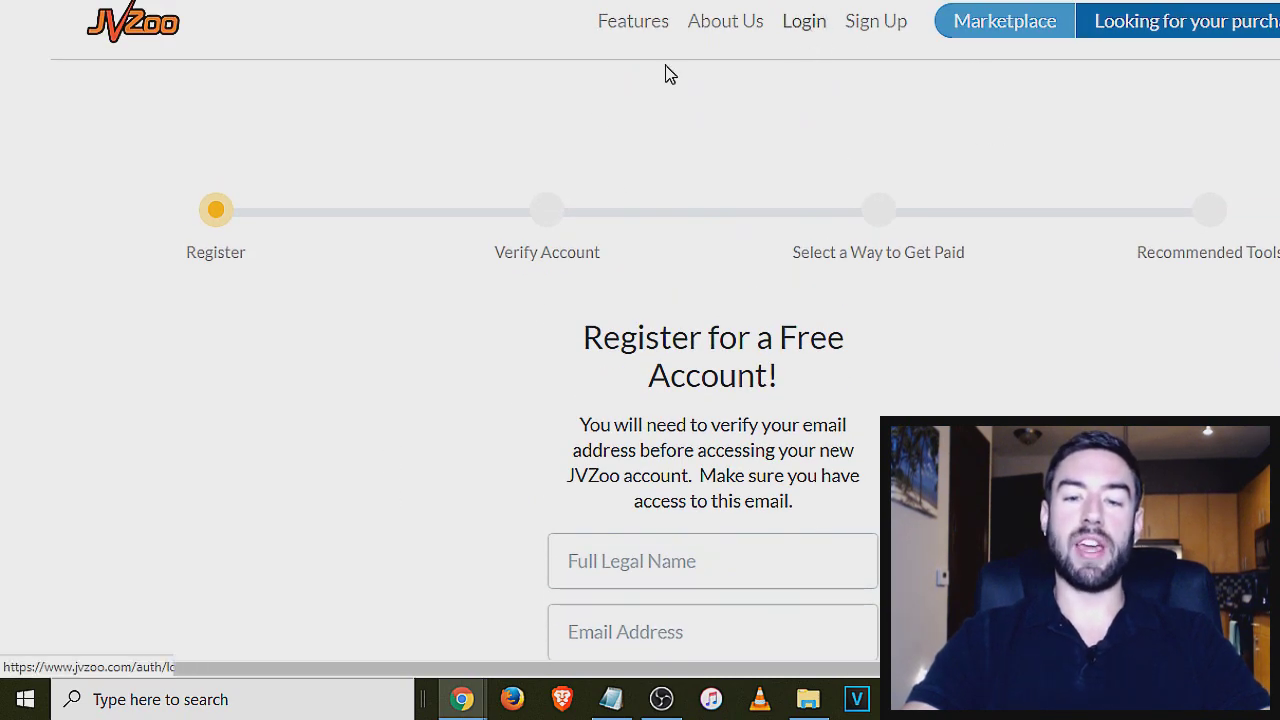
scroll(634, 246, "down", 1)
scroll(628, 243, "down", 3)
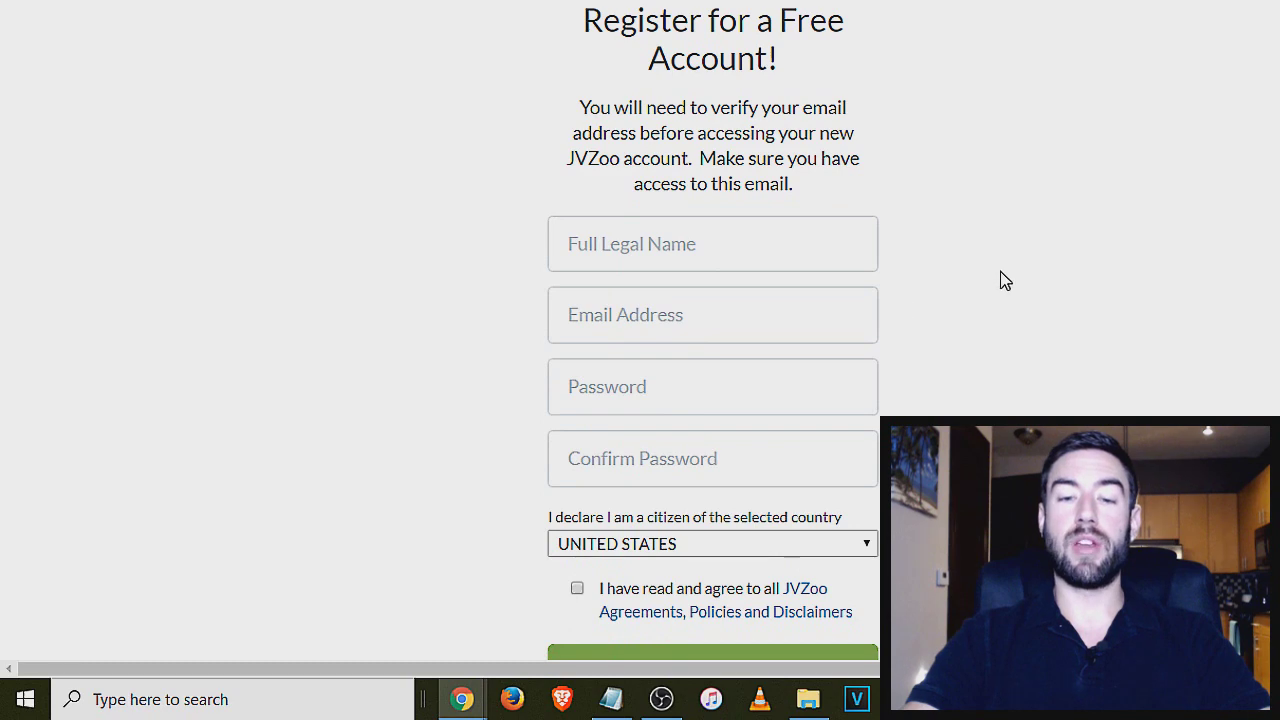
scroll(437, 417, "down", 3)
scroll(390, 405, "up", 4)
scroll(390, 405, "up", 2)
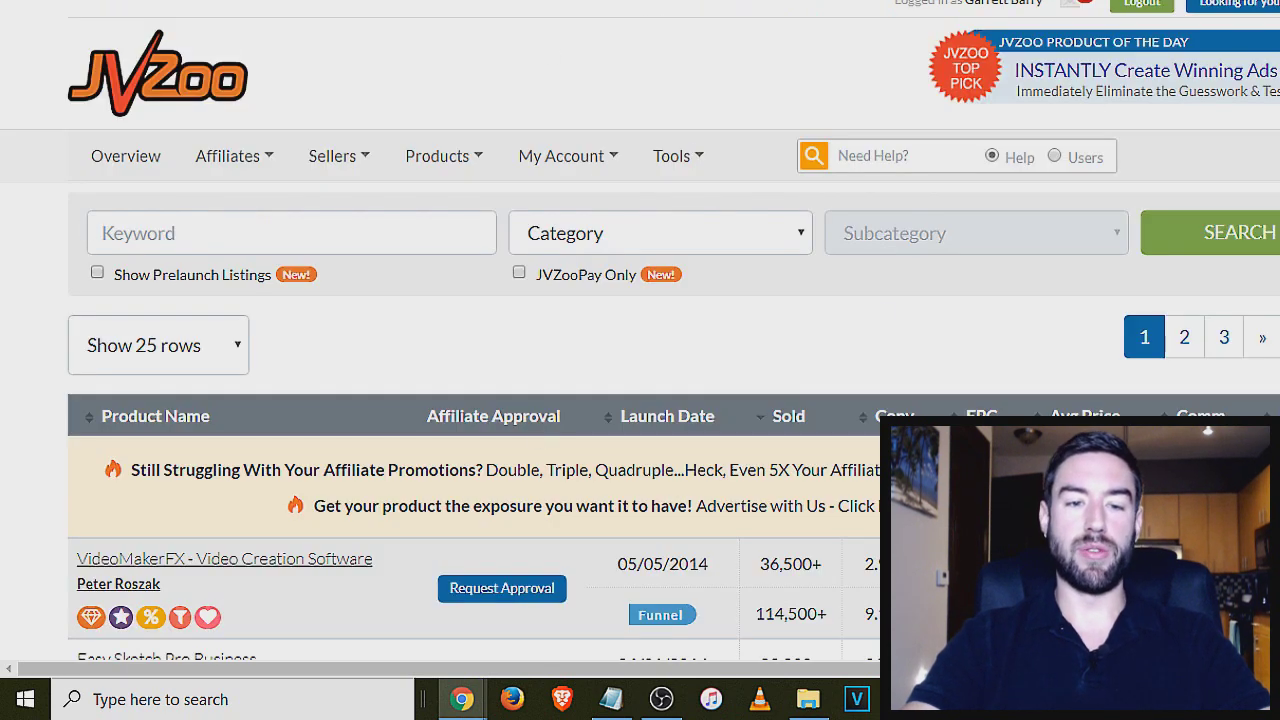
Enlarge the page zoom and open Affiliates > Find Products to list affiliate offers.
left_click(1268, 1)
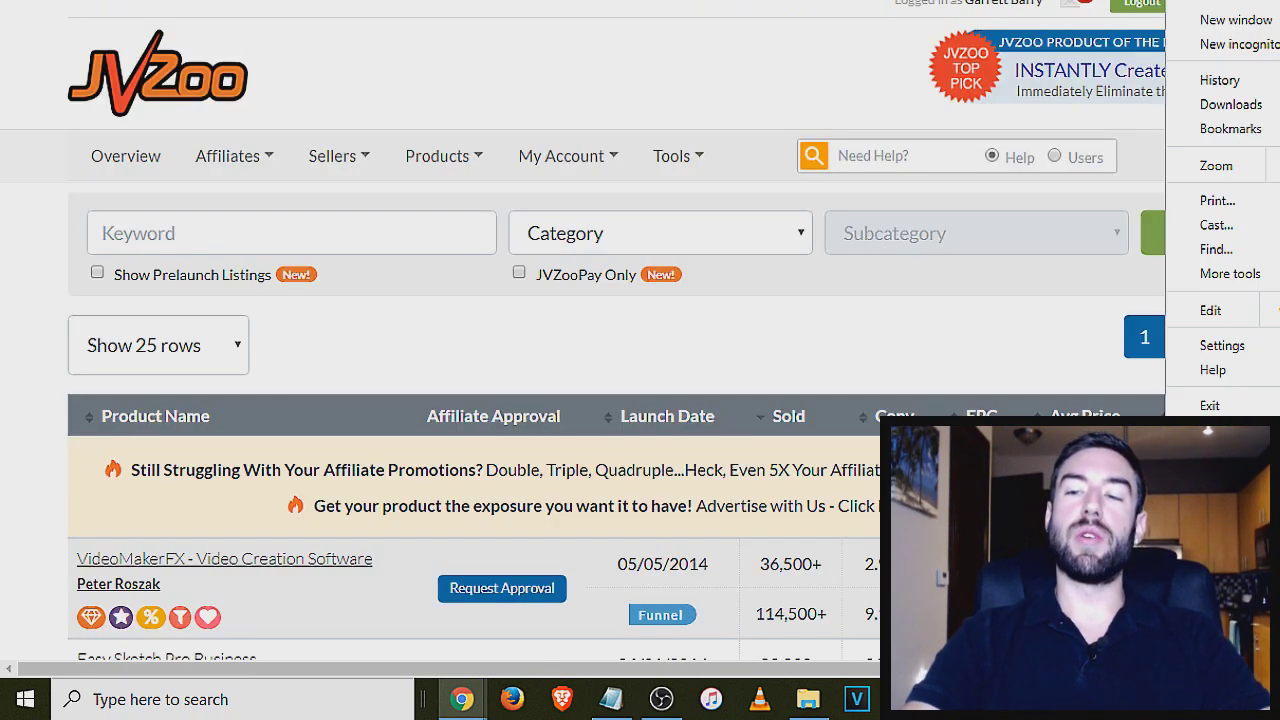
key("ctrl+plus")
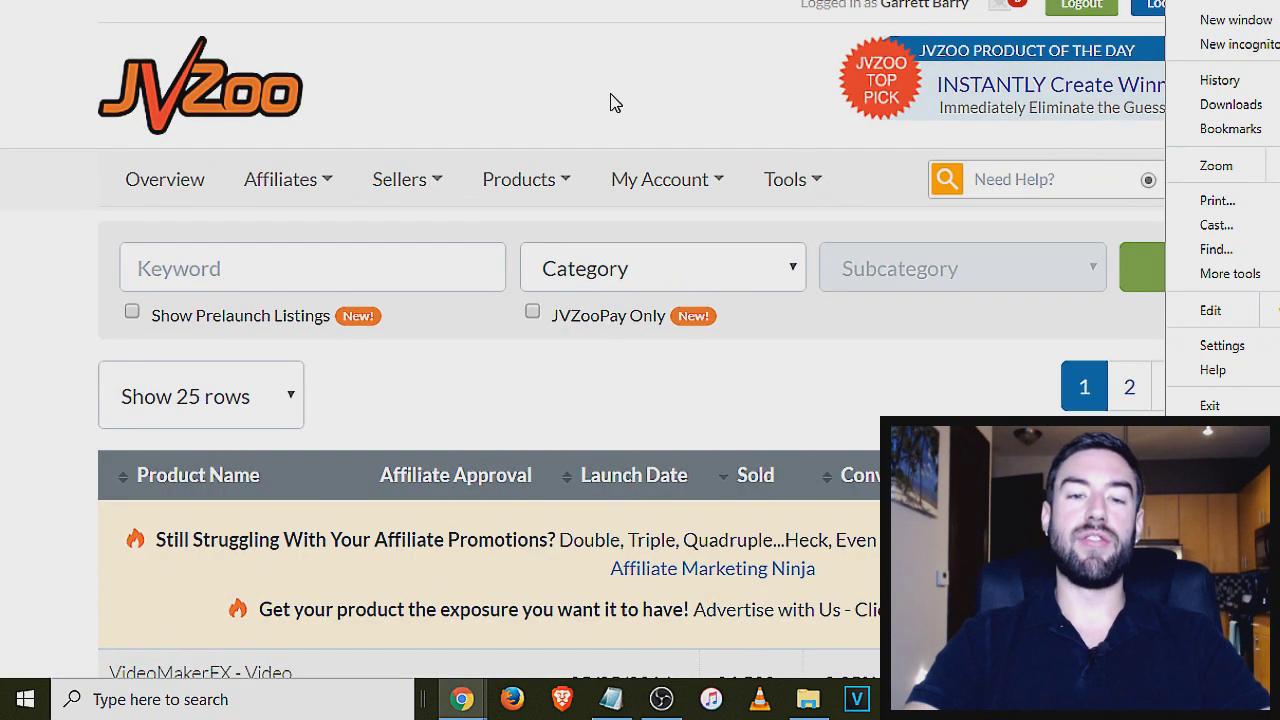
left_click(626, 47)
left_click(286, 187)
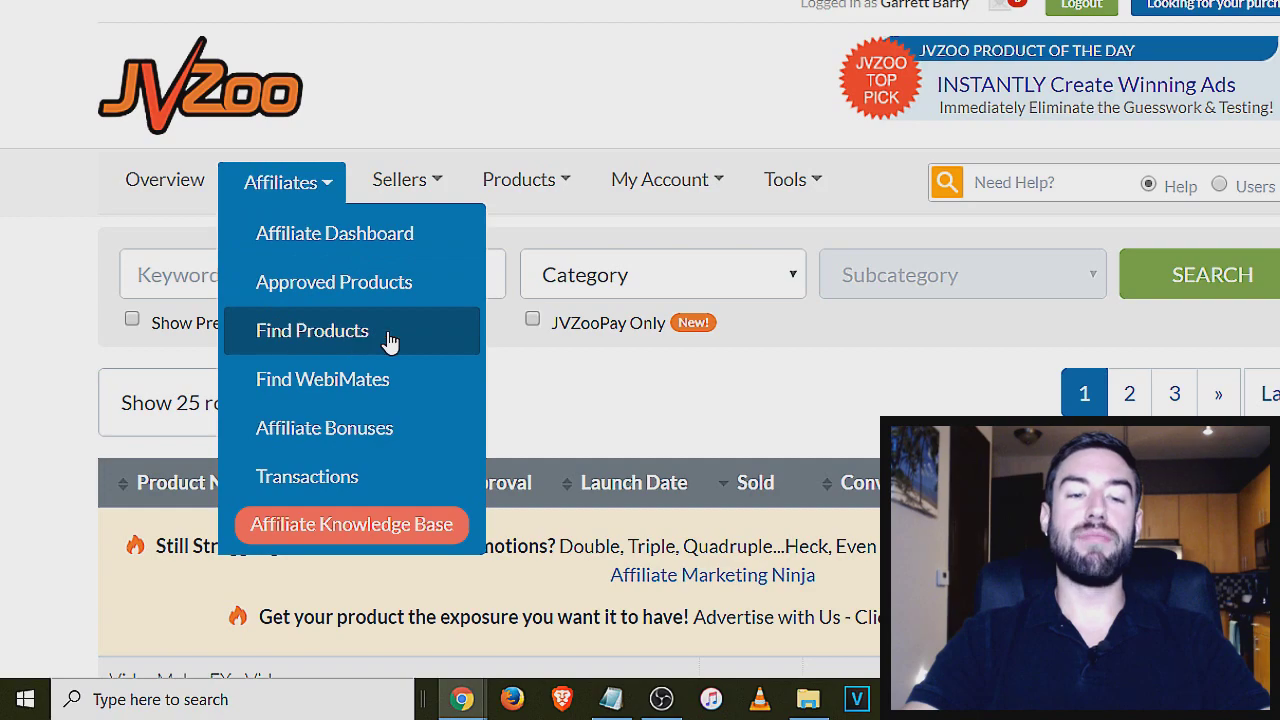
left_click(372, 338)
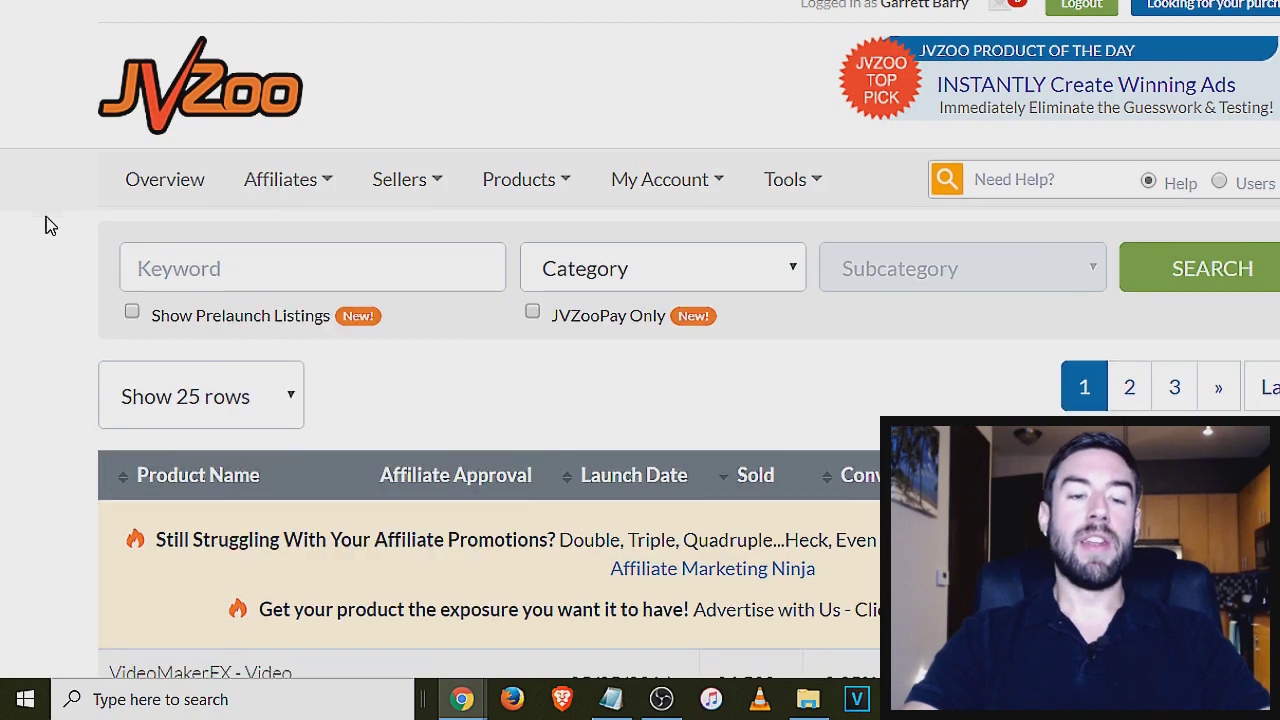
scroll(46, 222, "down", 5)
scroll(766, 329, "down", 3)
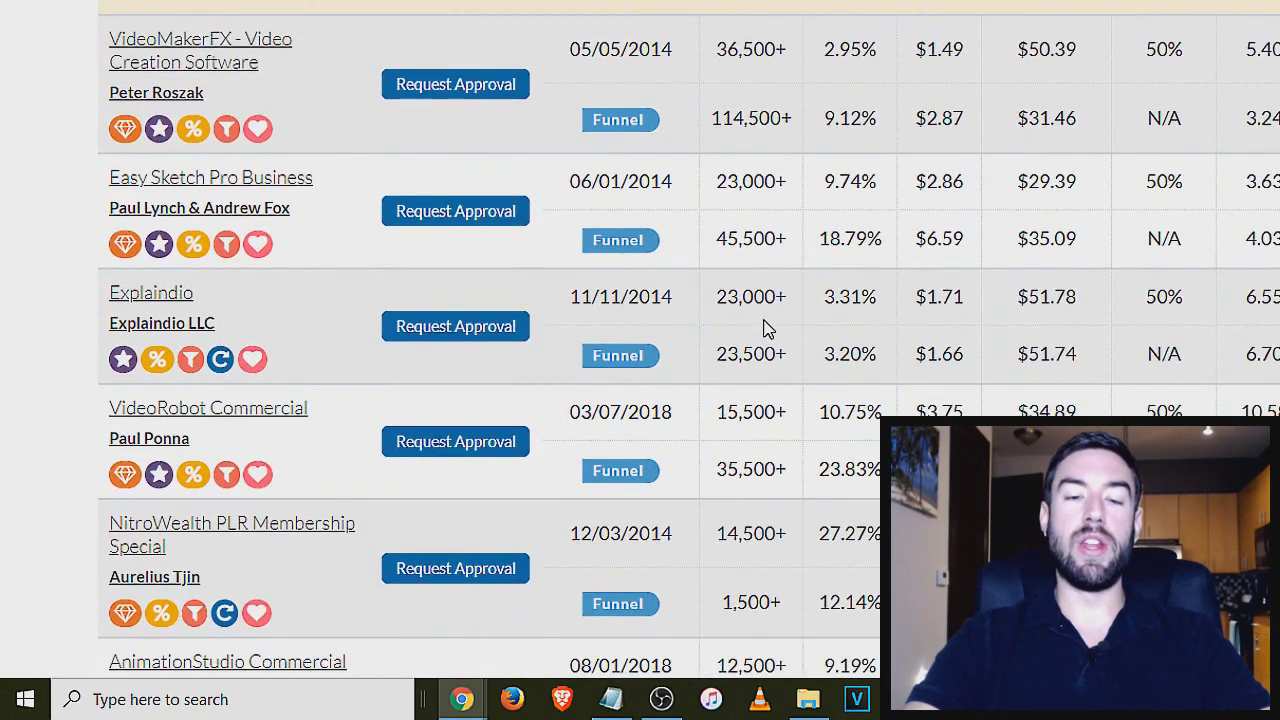
scroll(820, 429, "up", 4)
scroll(814, 431, "down", 1)
scroll(820, 440, "up", 2)
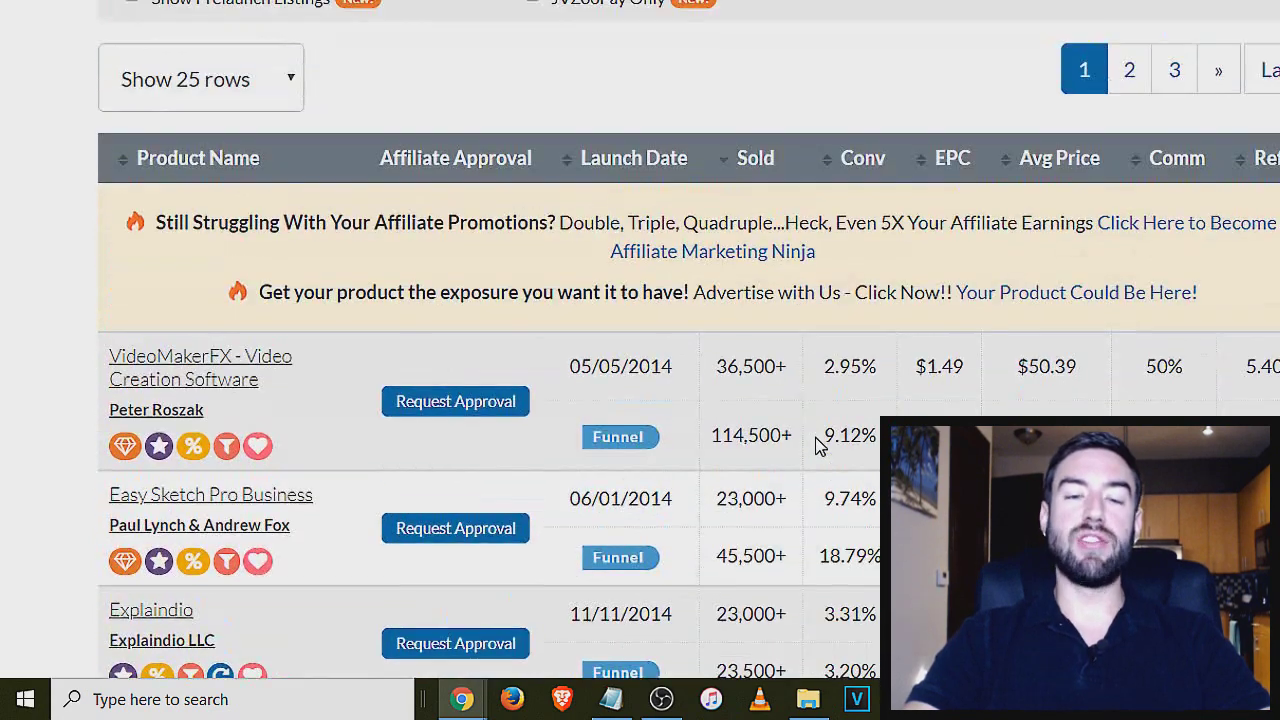
scroll(840, 430, "down", 2)
scroll(560, 385, "up", 1)
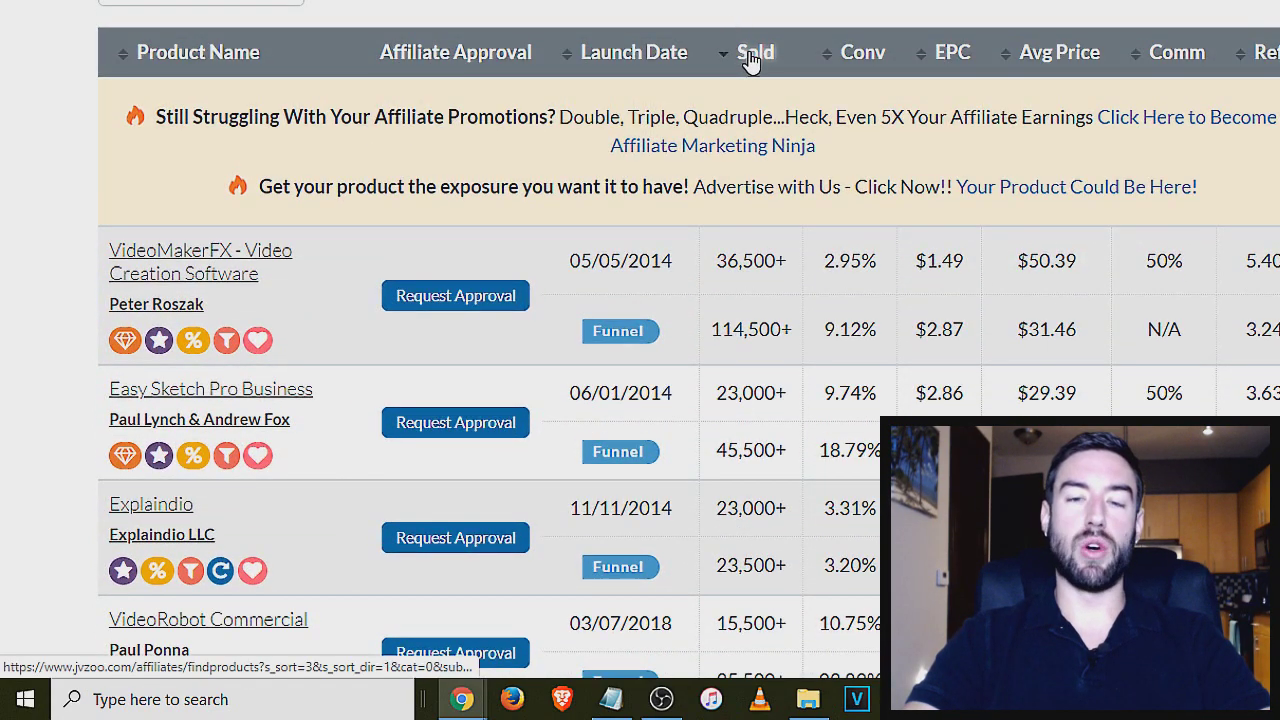
scroll(740, 287, "down", 1)
scroll(720, 415, "up", 2)
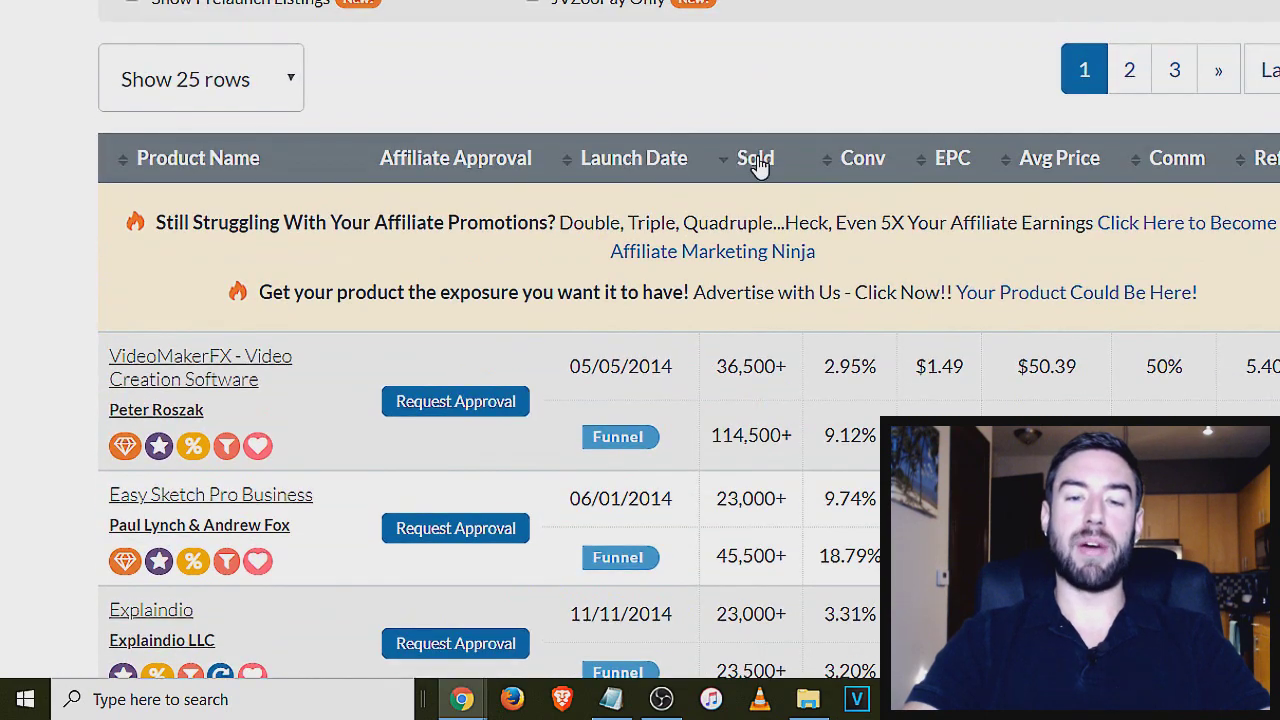
scroll(745, 175, "down", 3)
scroll(757, 366, "up", 2)
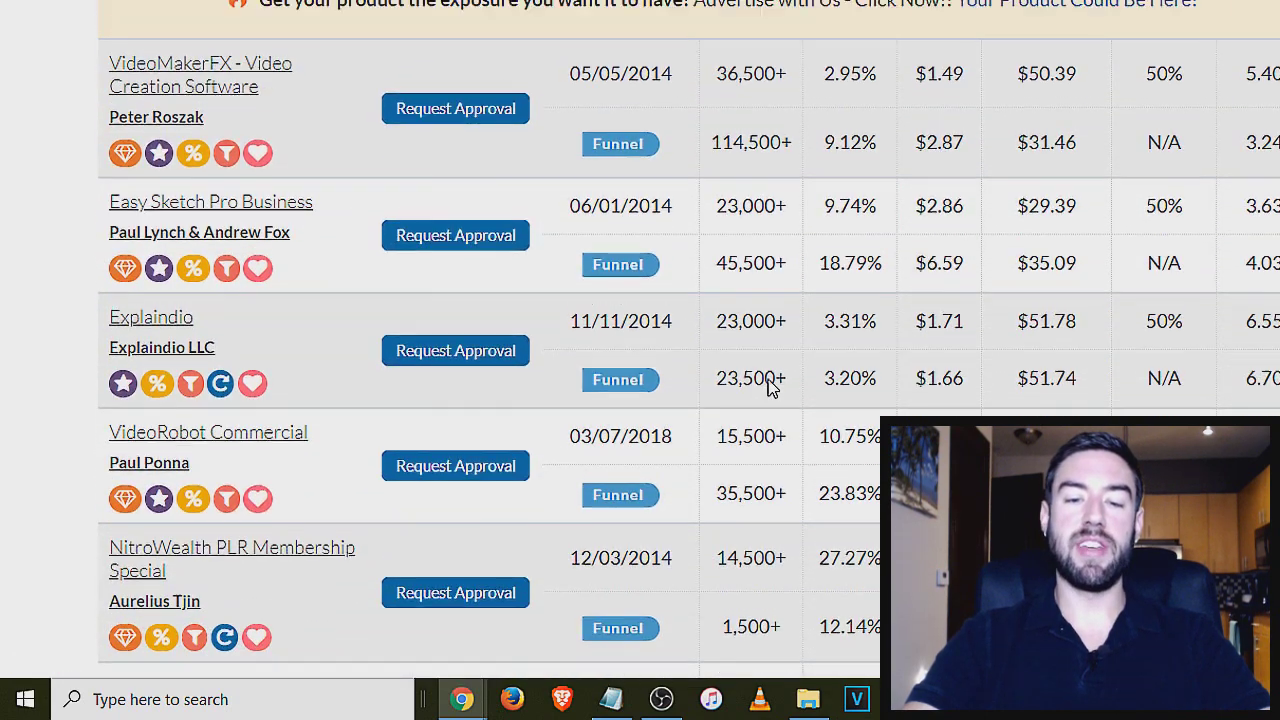
left_click_drag(659, 252, 568, 241)
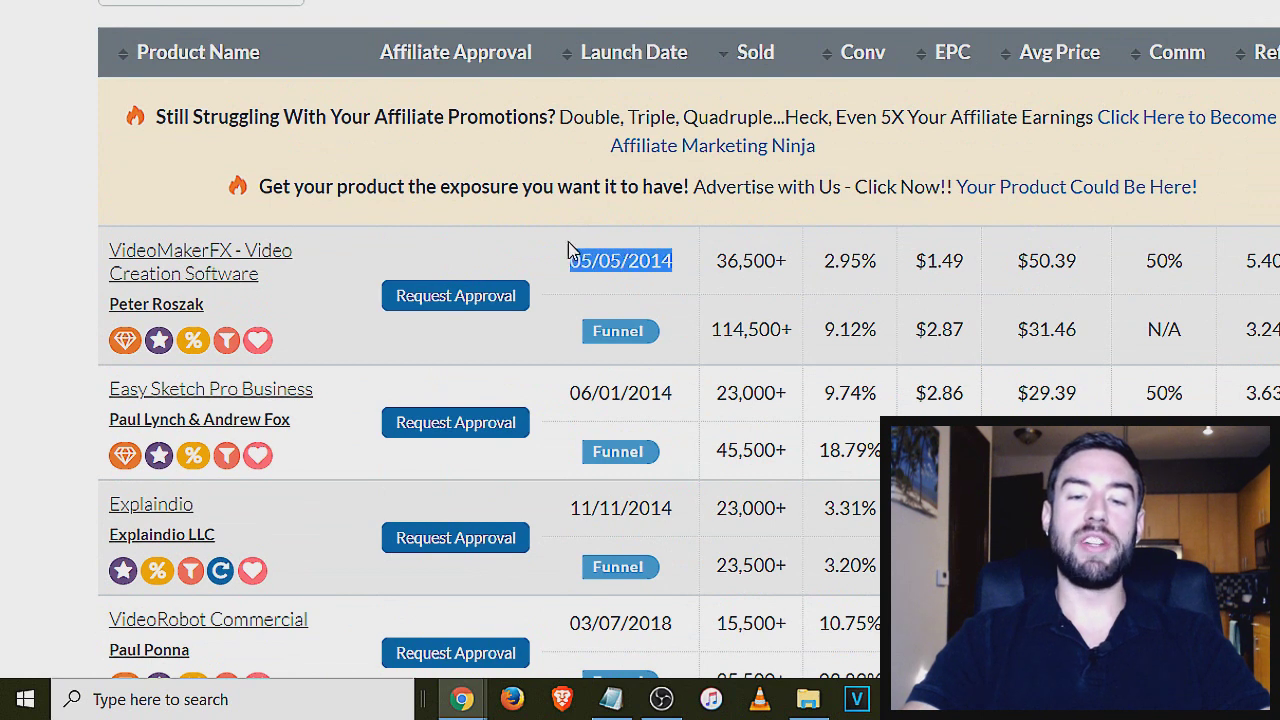
left_click(660, 262)
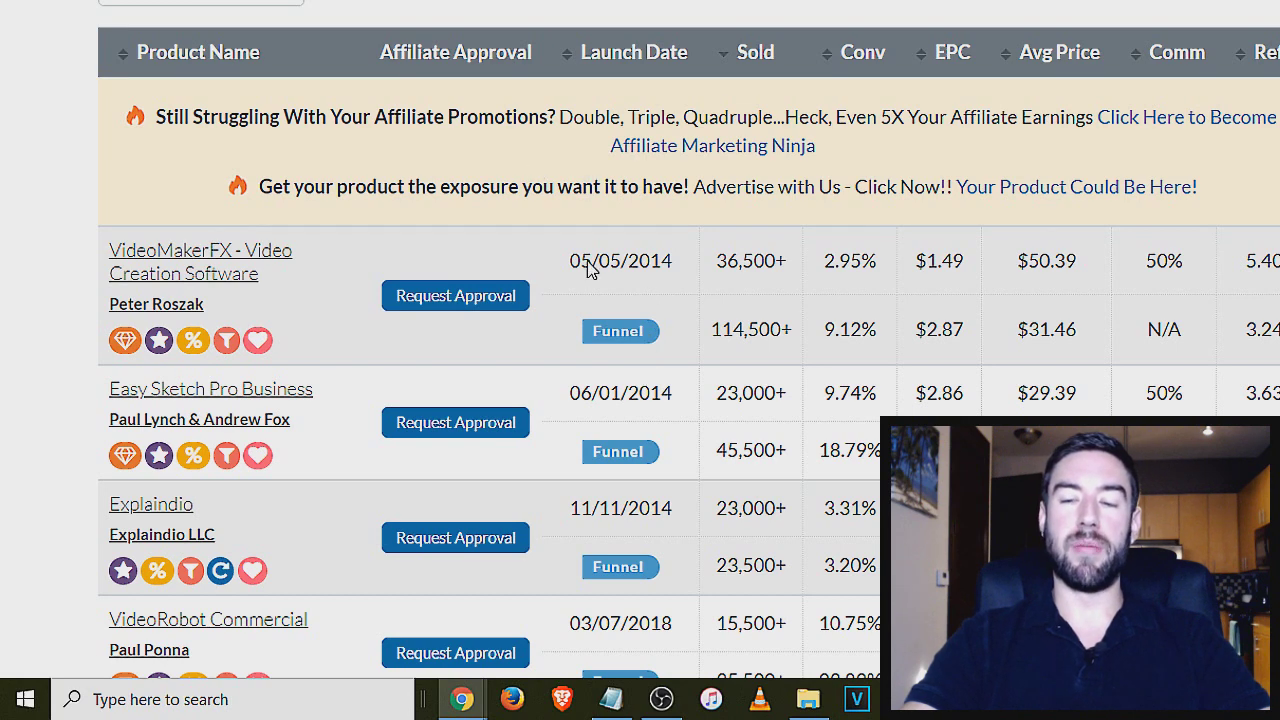
scroll(1262, 250, "down", 1)
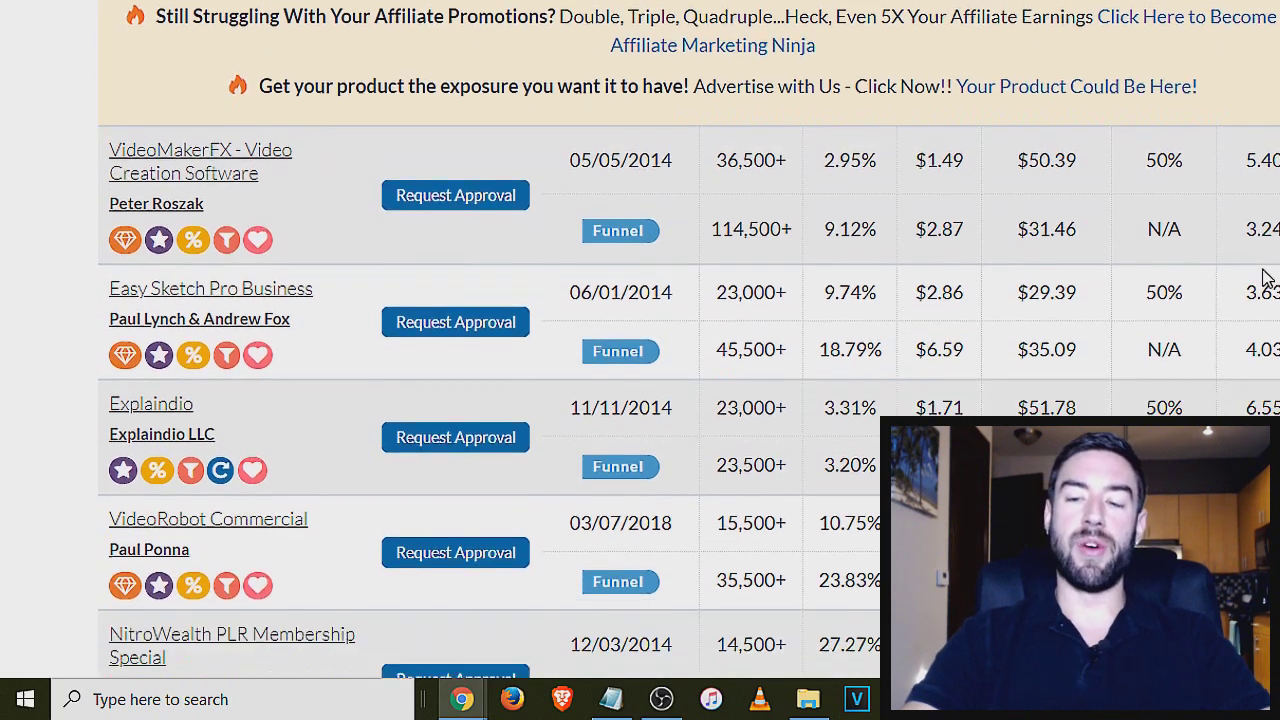
double_click(1250, 155)
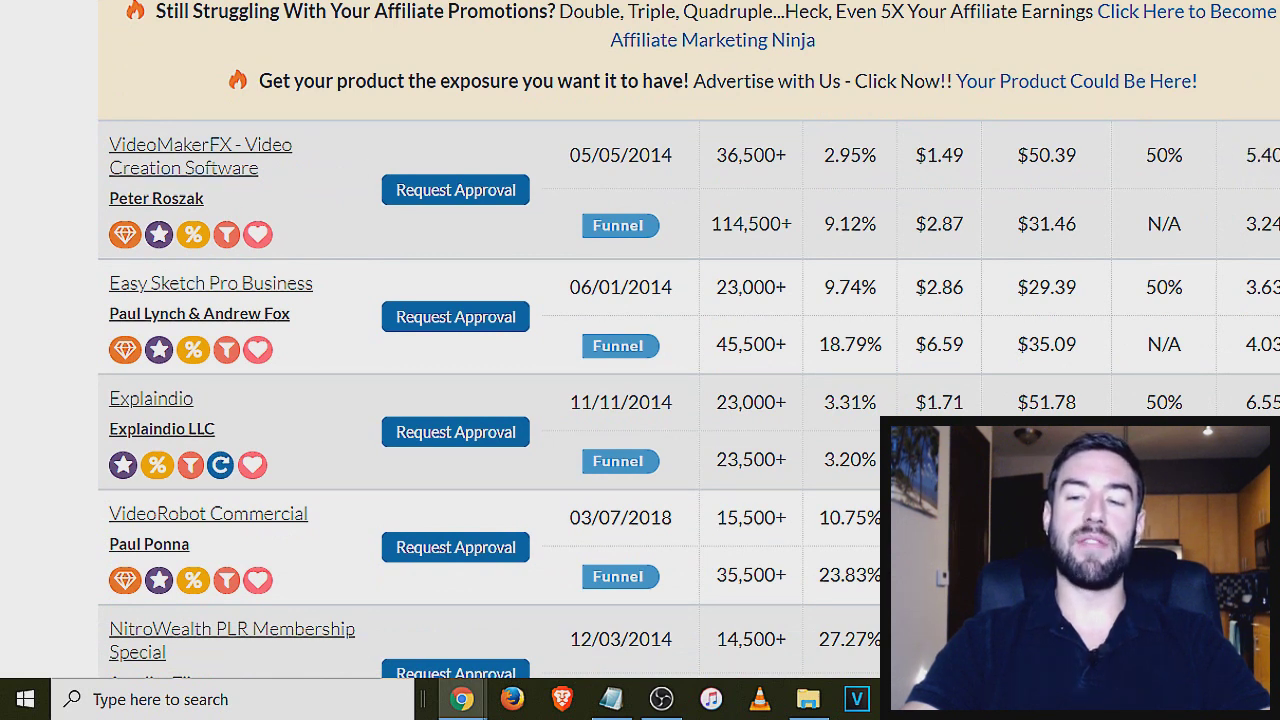
scroll(640, 340, "down", 5)
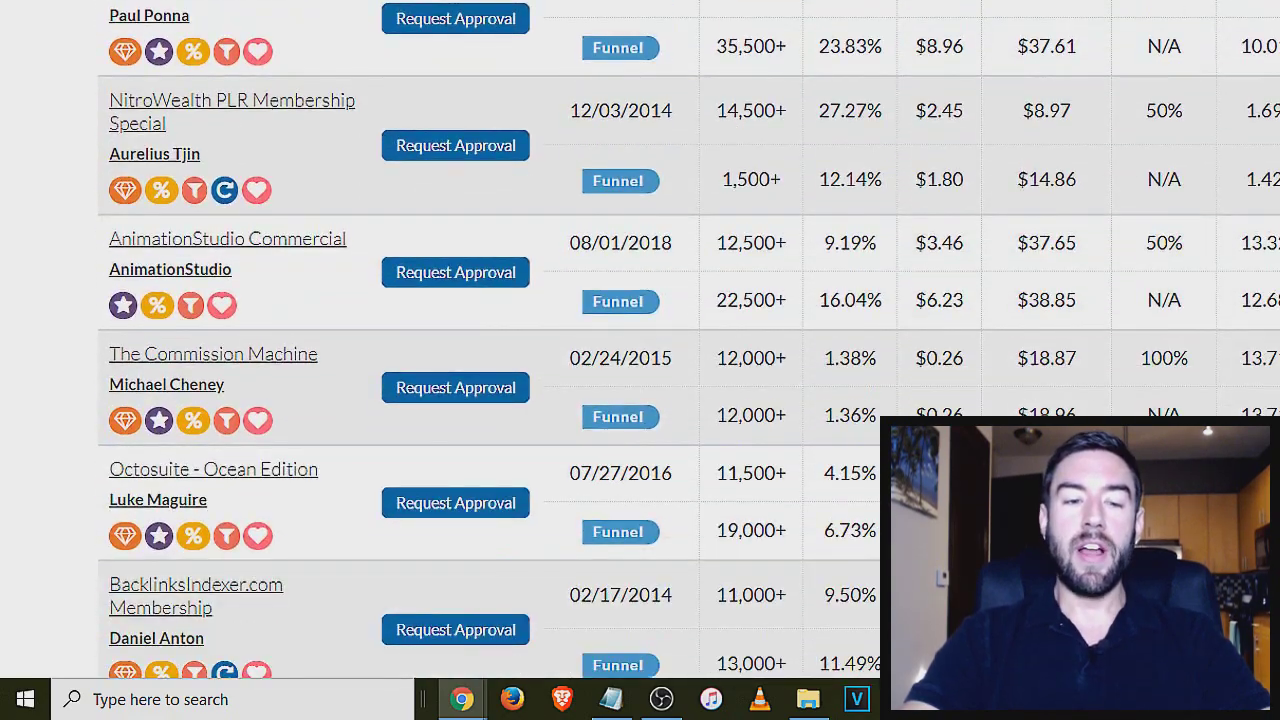
scroll(640, 340, "up", 8)
scroll(640, 340, "down", 5)
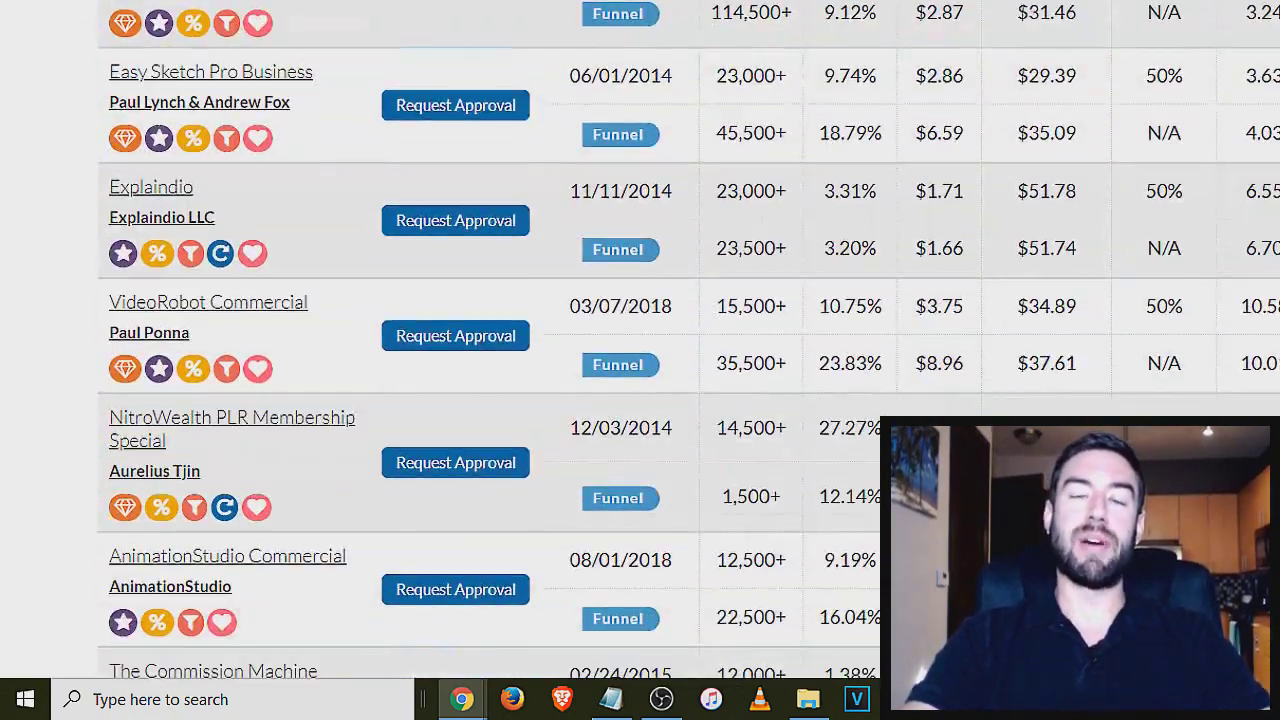
scroll(1240, 100, "up", 4)
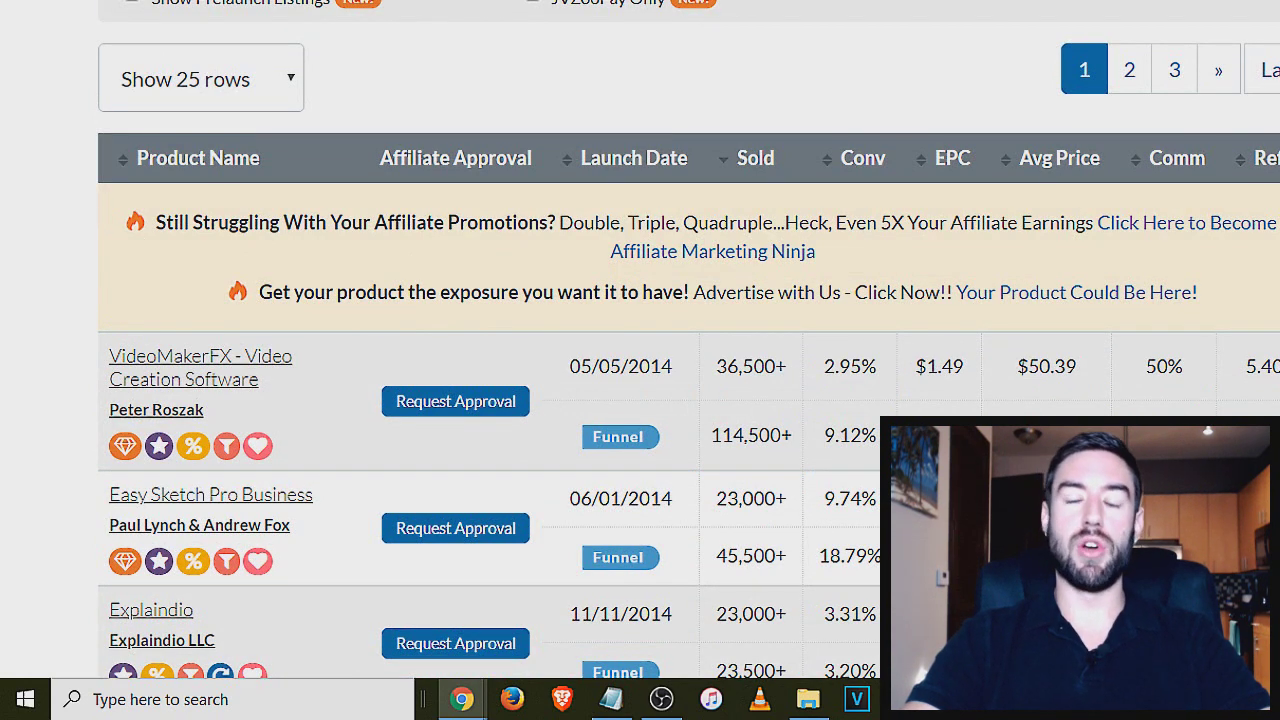
scroll(950, 250, "down", 5)
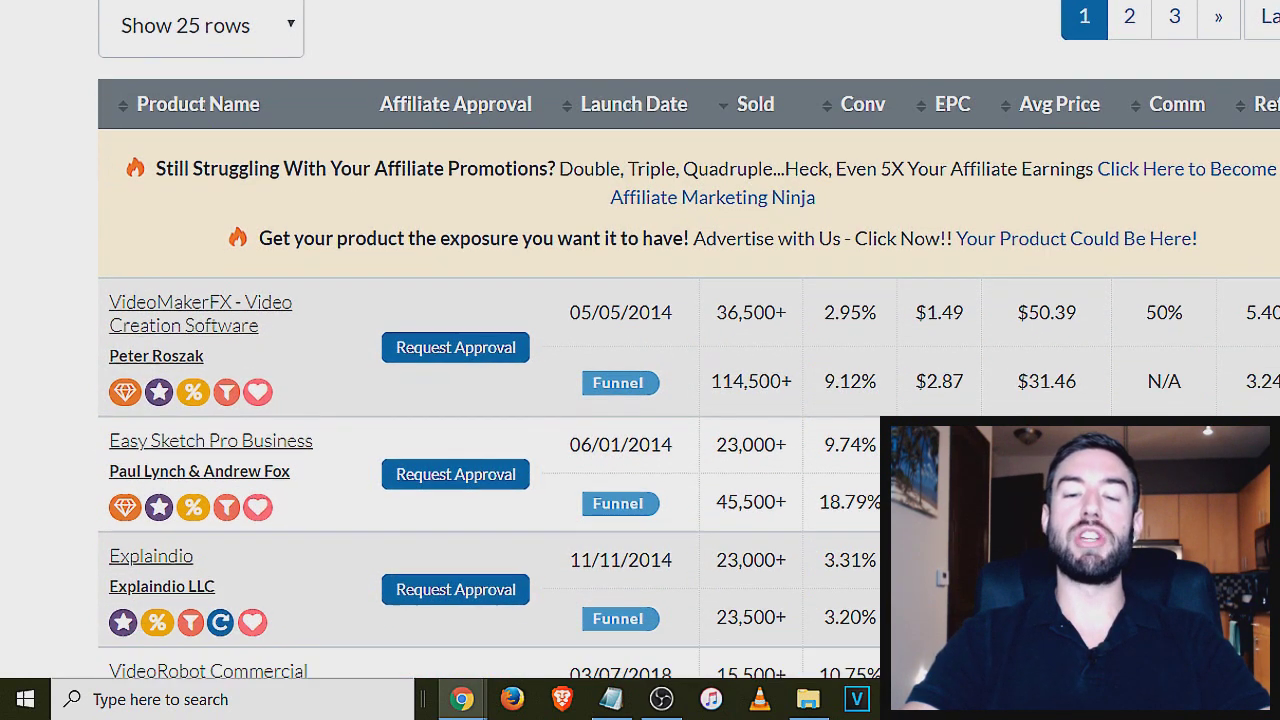
scroll(948, 250, "up", 4)
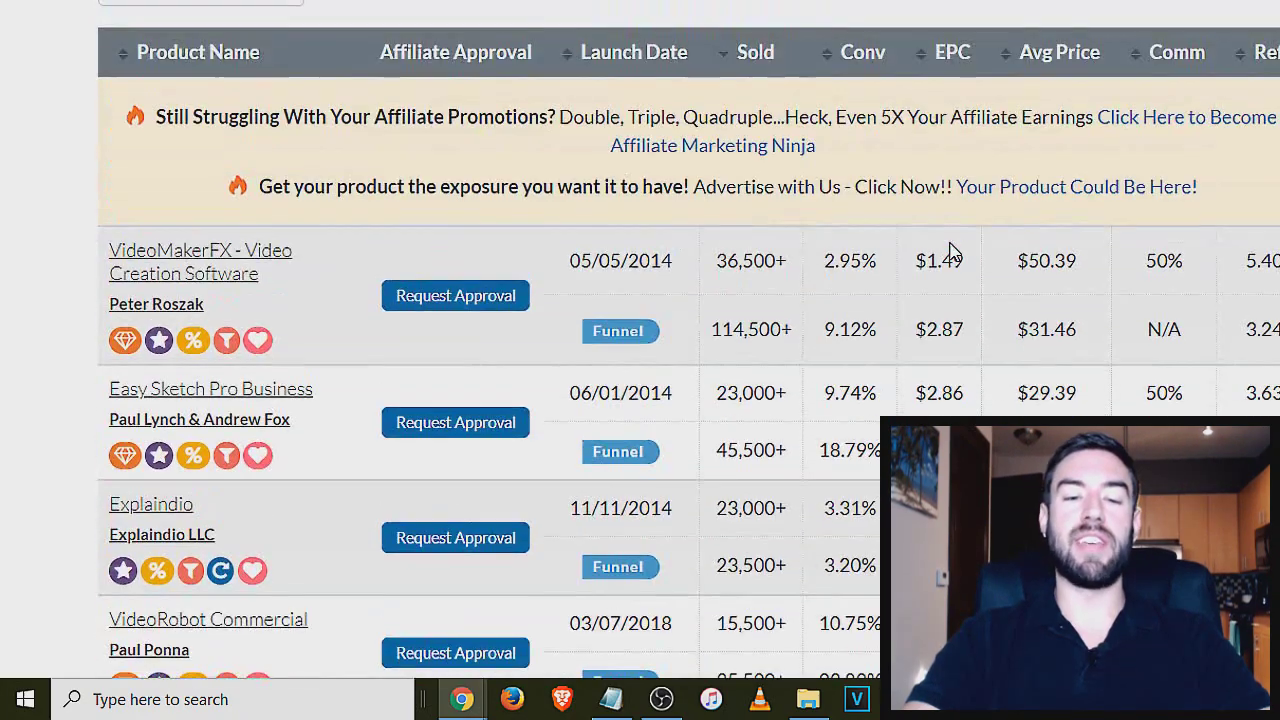
scroll(654, 208, "down", 7)
scroll(950, 250, "down", 1)
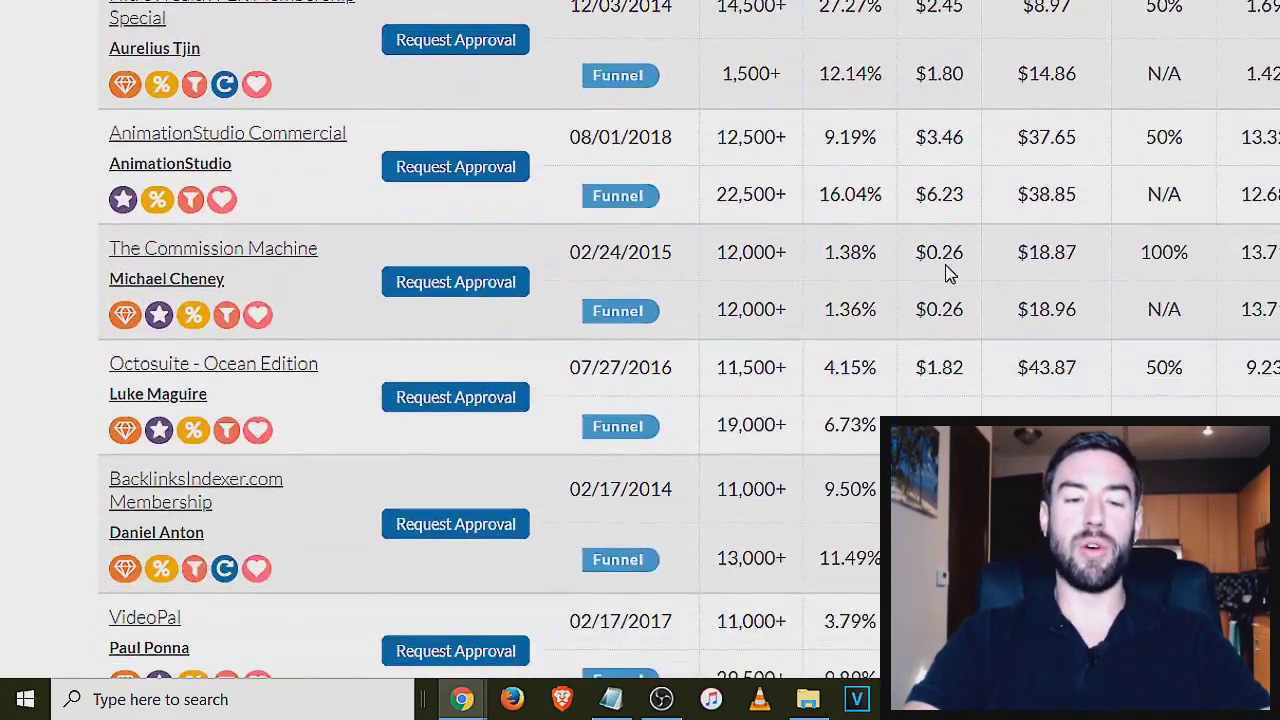
scroll(957, 266, "up", 8)
Filter the Find Products listing to the Health / Fitness category.
left_click(596, 175)
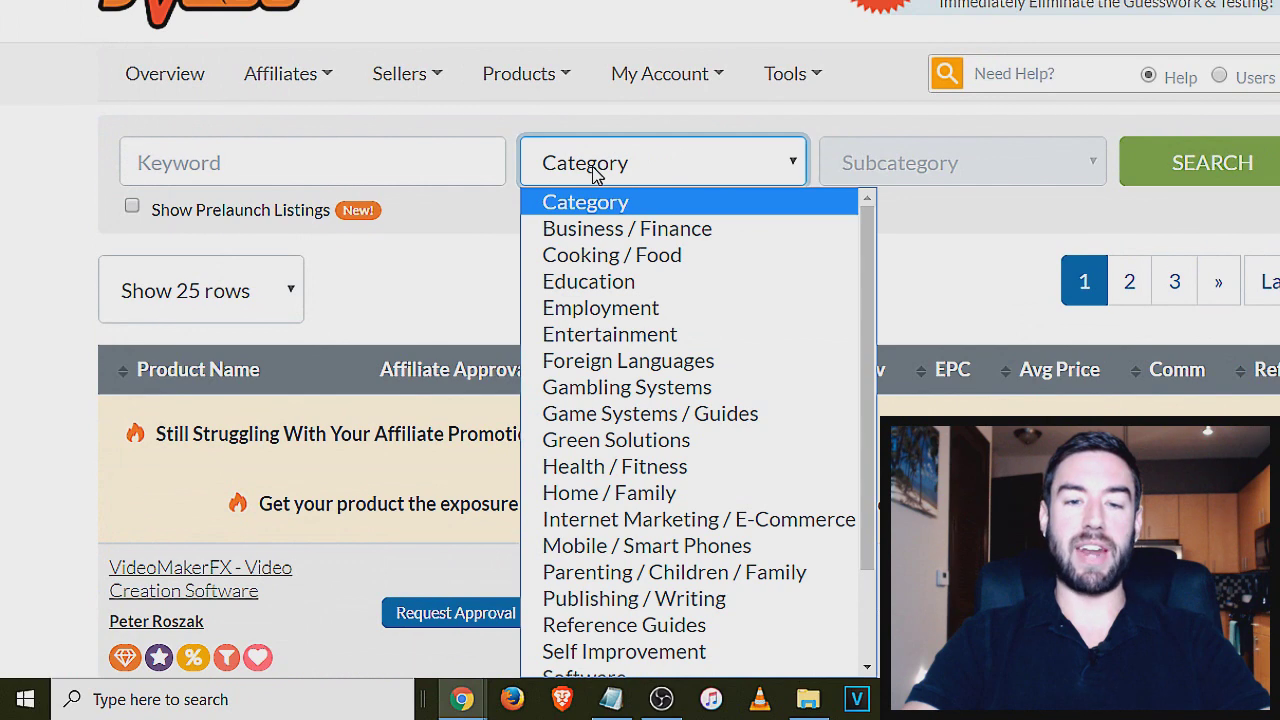
scroll(660, 277, "down", 3)
left_click(614, 348)
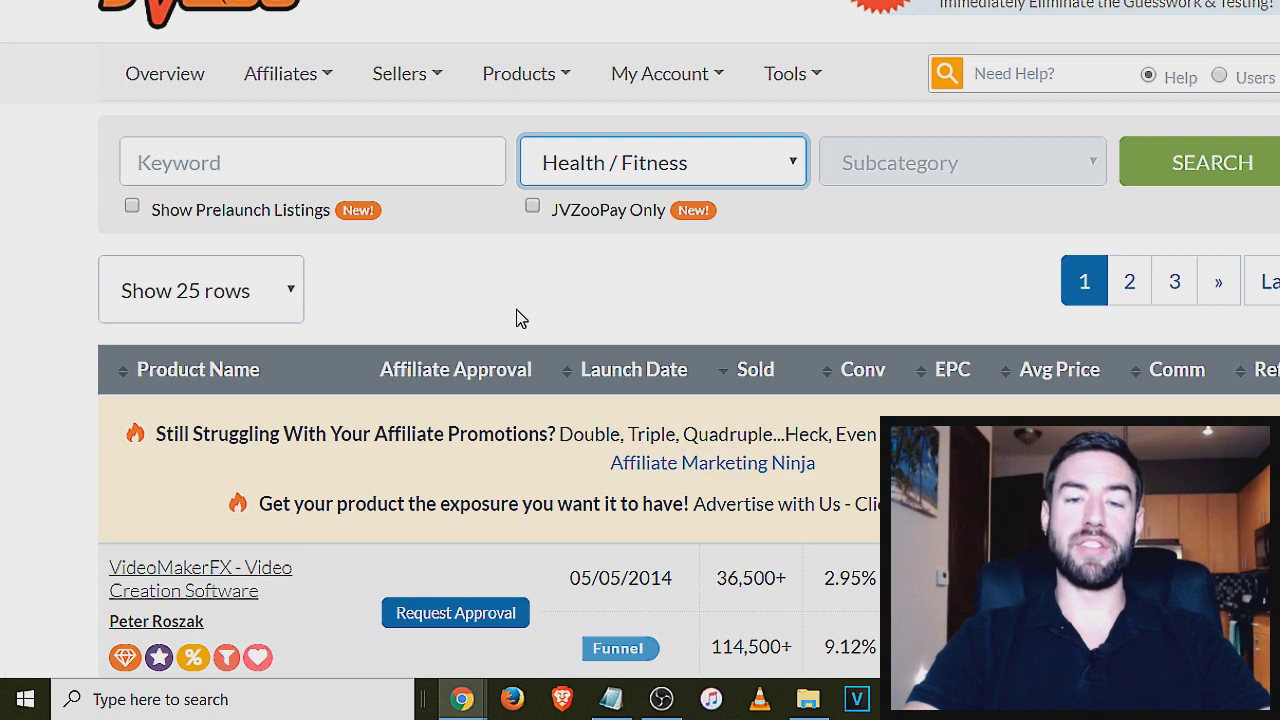
scroll(522, 300, "down", 2)
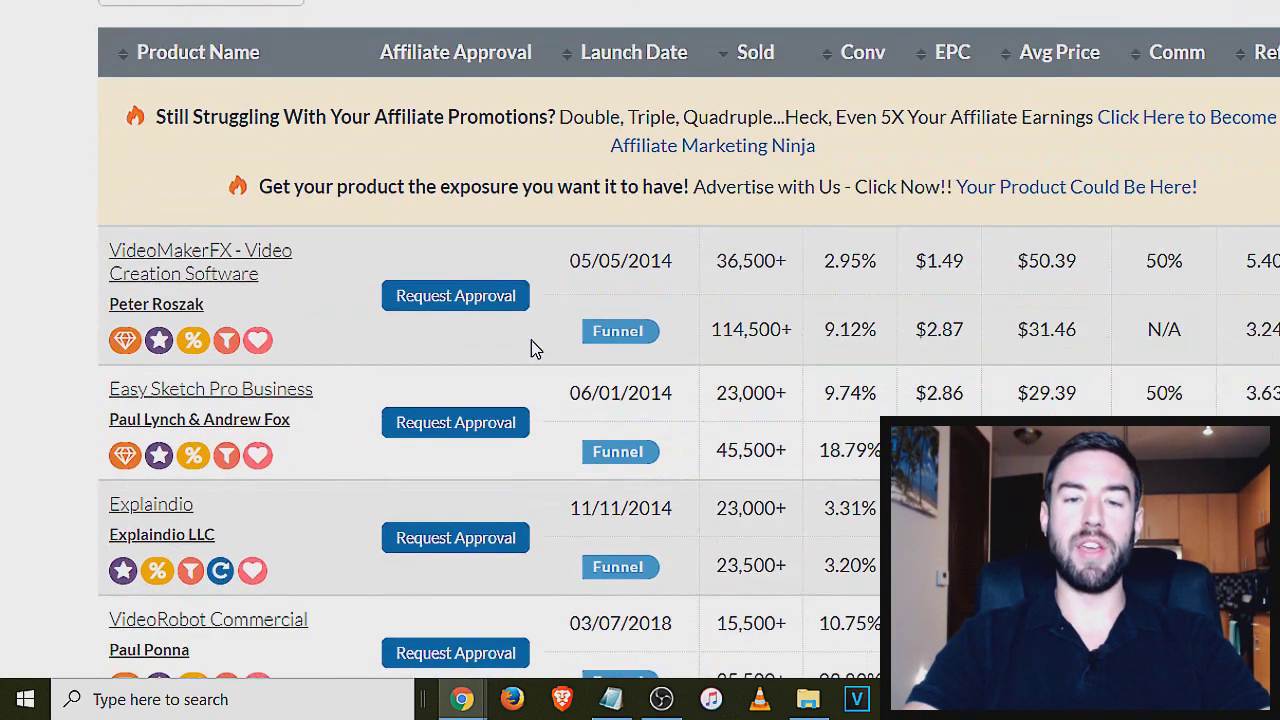
scroll(545, 370, "up", 3)
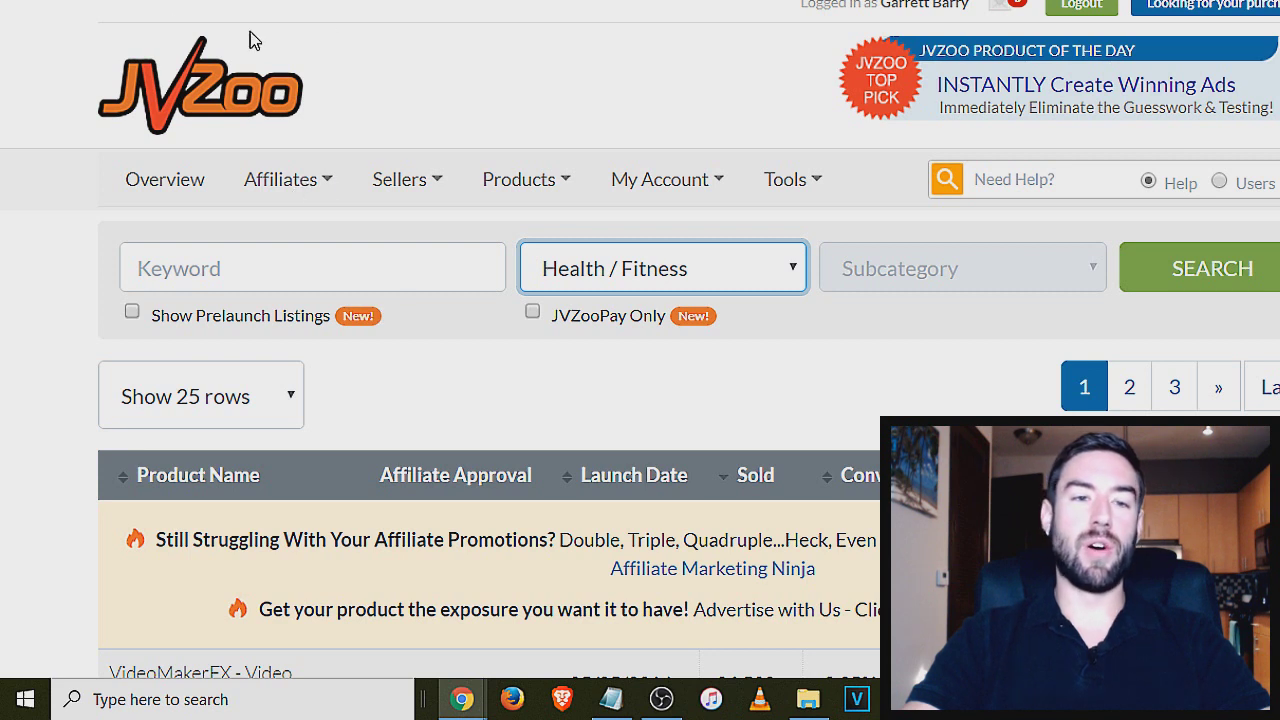
Look through JVZoo's Affiliates, Sellers and Products menus and open Products > Top Sellers.
left_click(289, 190)
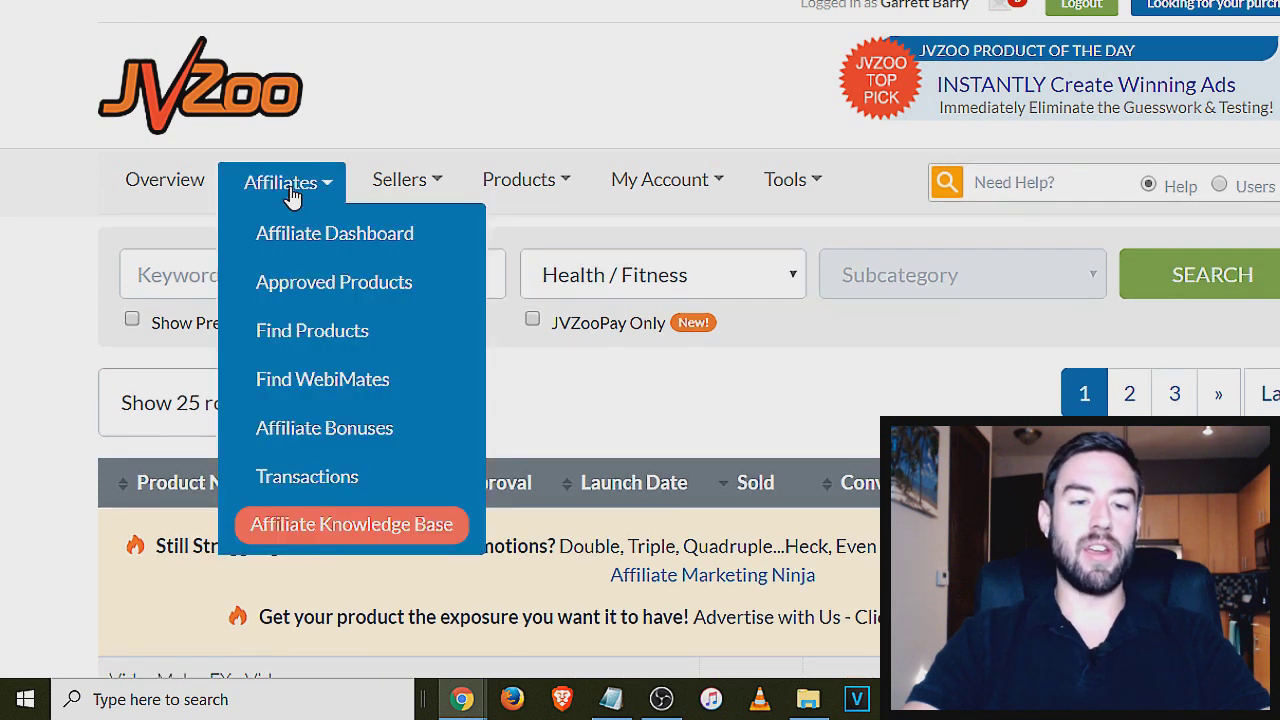
left_click(289, 192)
left_click(396, 182)
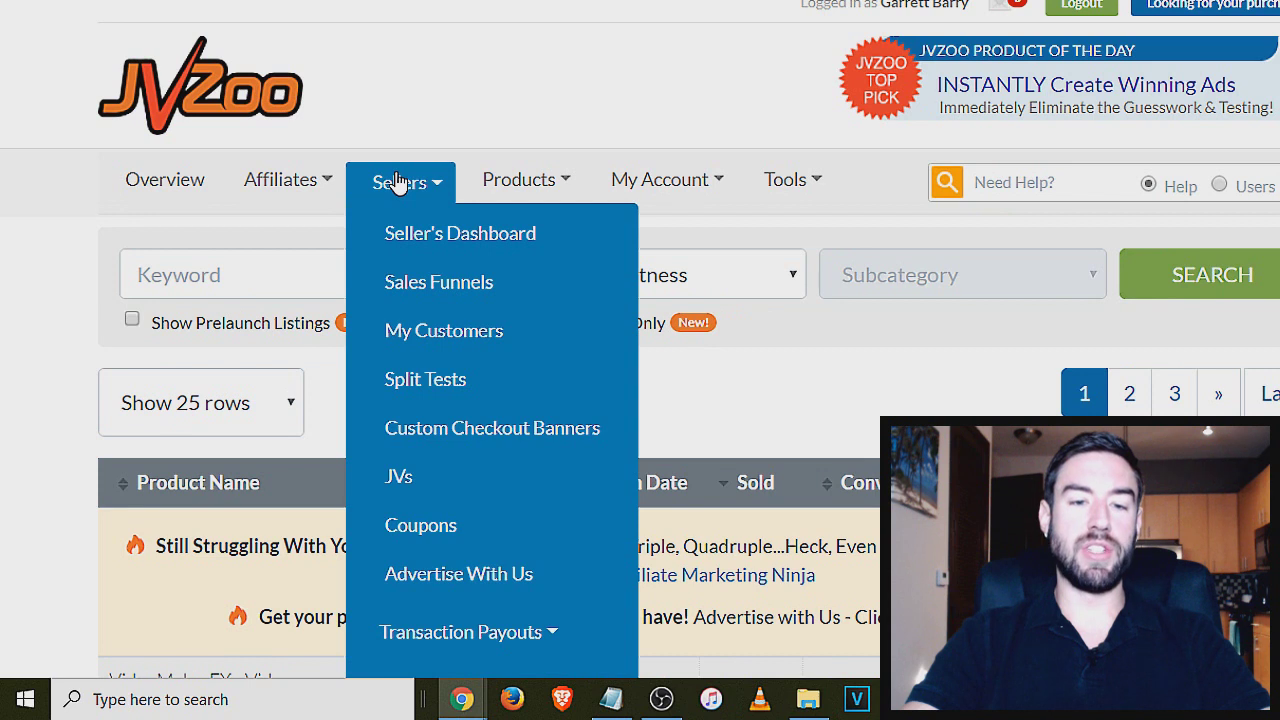
left_click(513, 179)
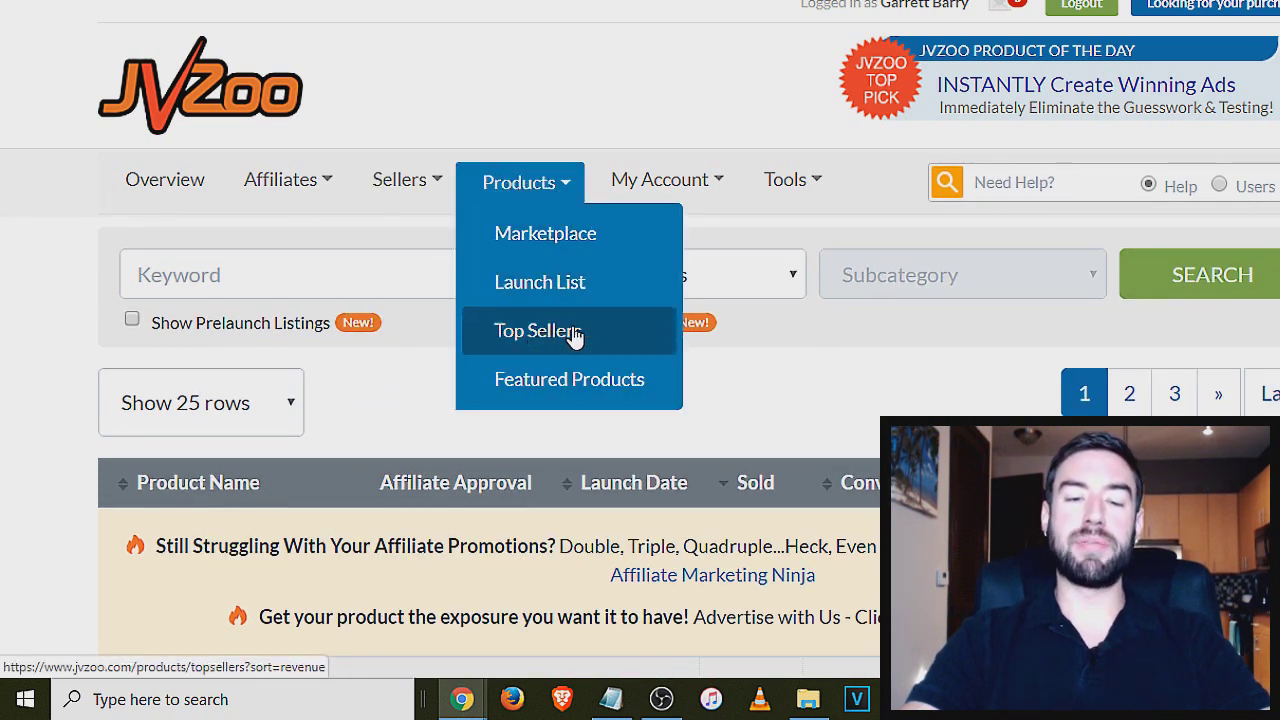
left_click(545, 78)
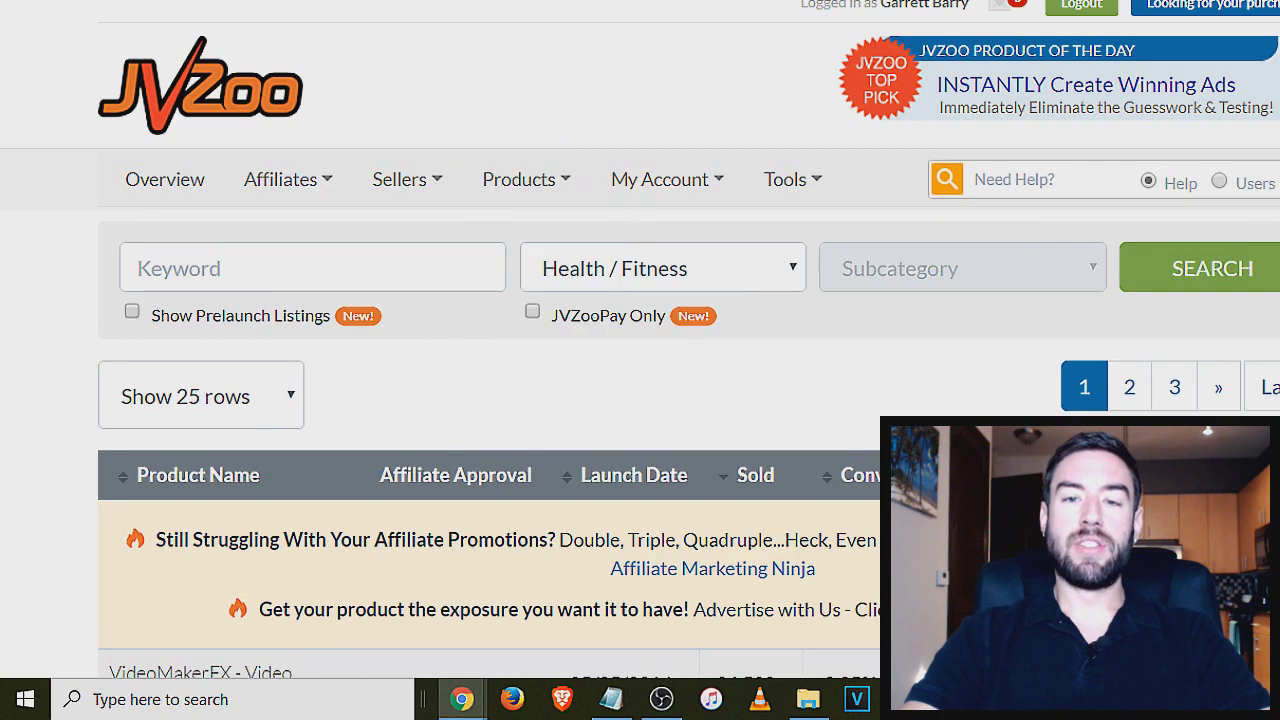
Scroll the Top Sellers rankings and open LeadFlow360's Affiliate Information page.
scroll(120, 155, "down", 1)
scroll(112, 158, "down", 1)
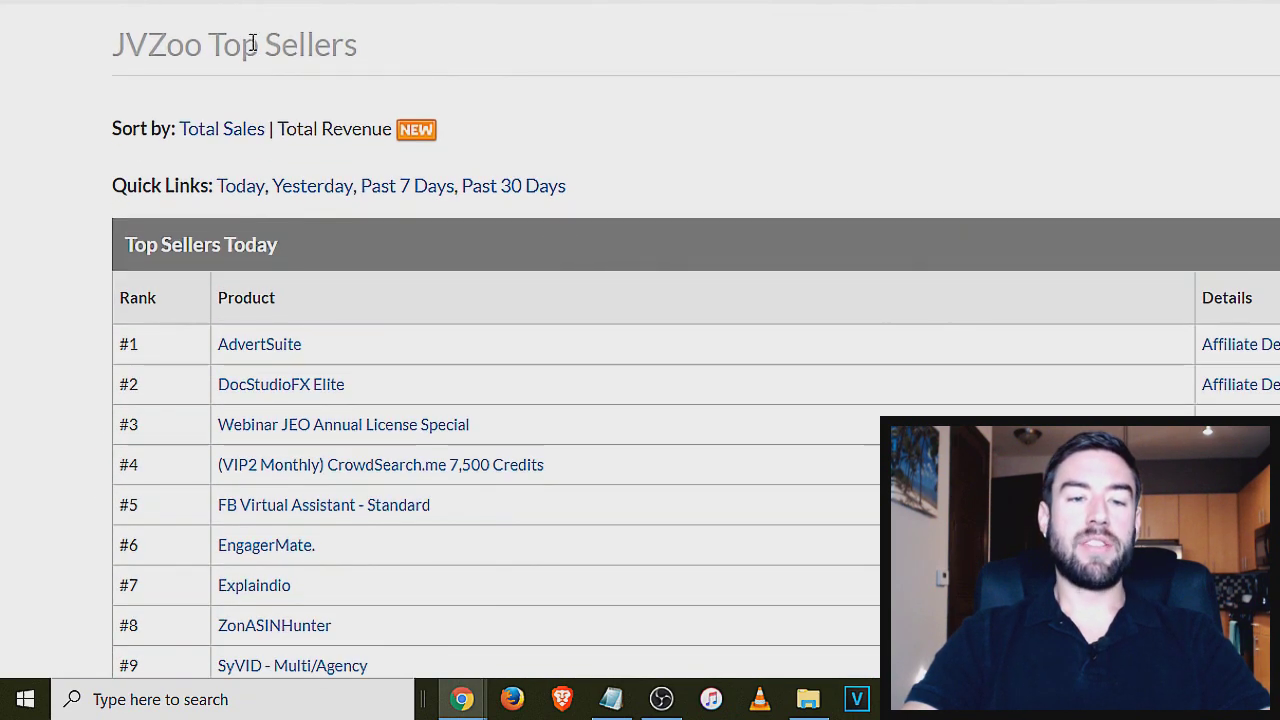
scroll(434, 326, "down", 1)
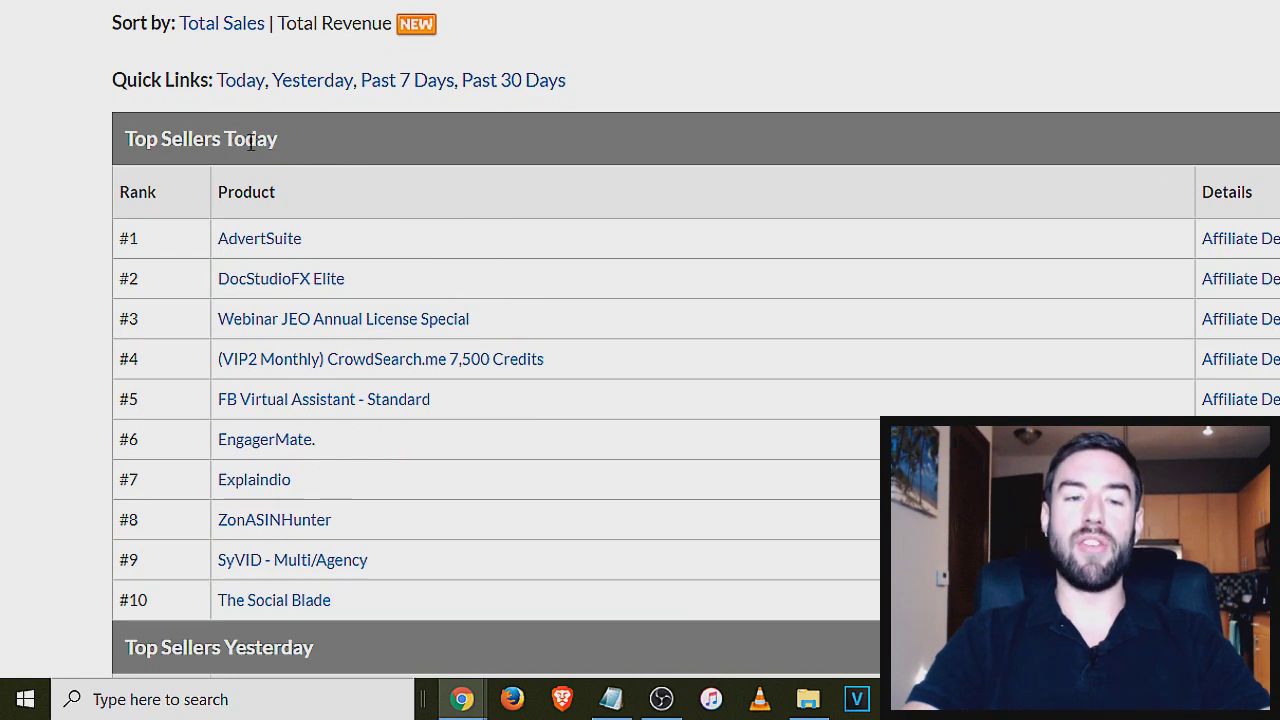
left_click_drag(134, 147, 360, 134)
scroll(297, 214, "down", 5)
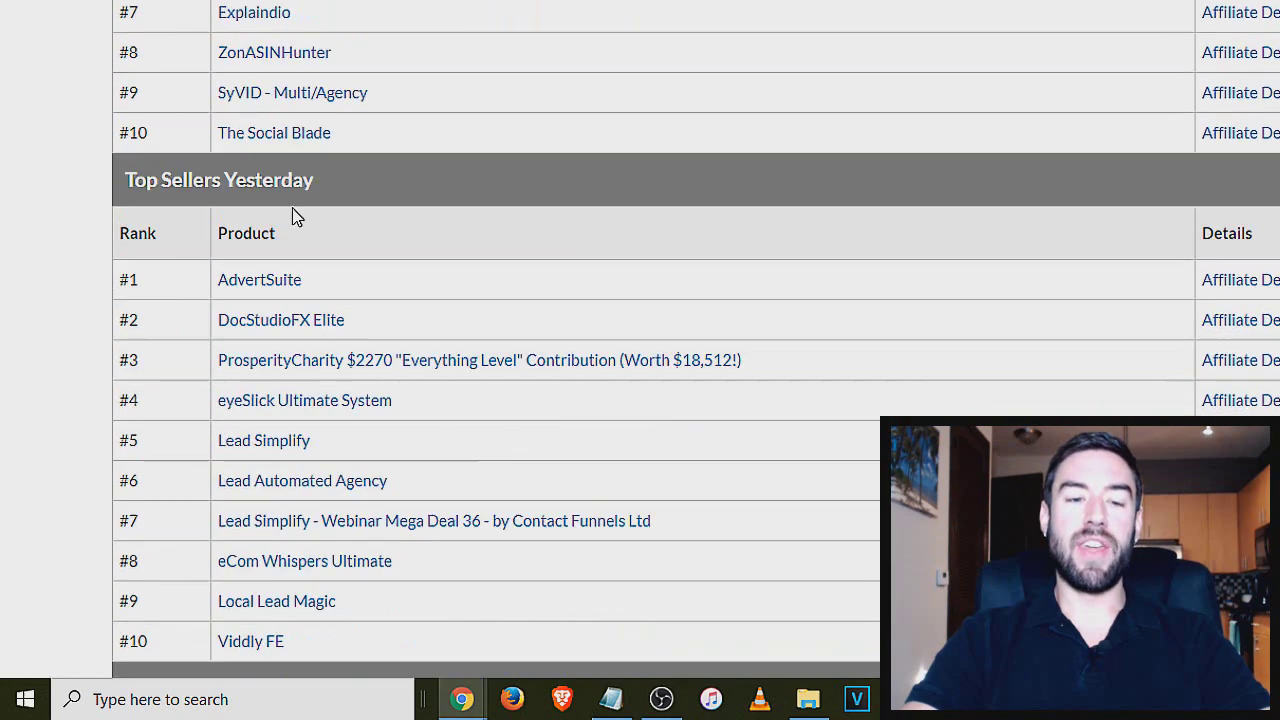
scroll(311, 163, "down", 4)
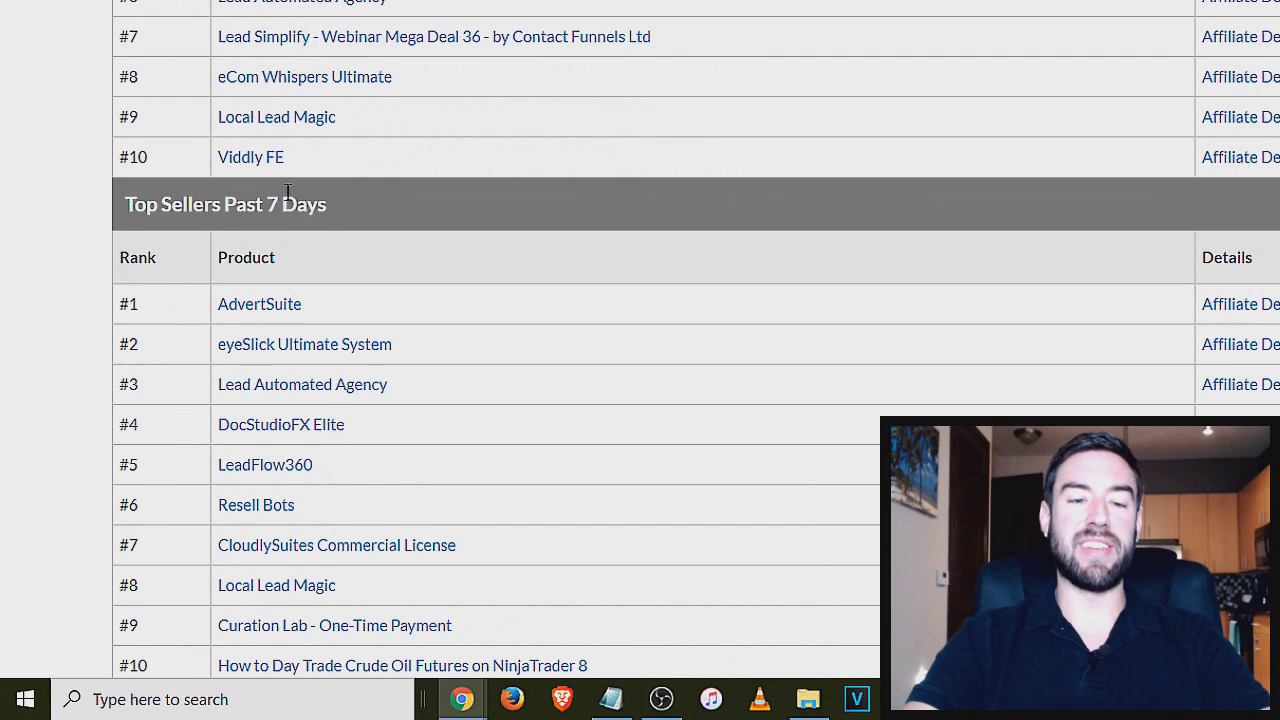
scroll(287, 195, "down", 2)
scroll(450, 150, "up", 2)
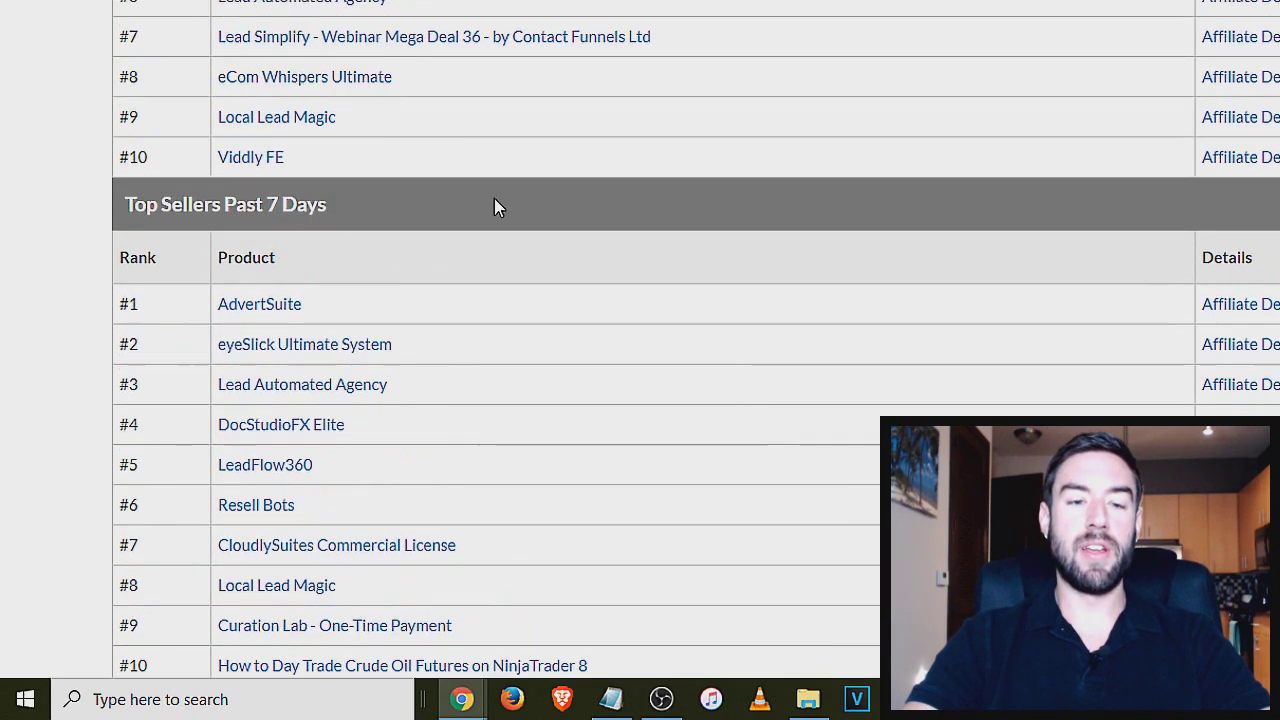
scroll(494, 205, "down", 2)
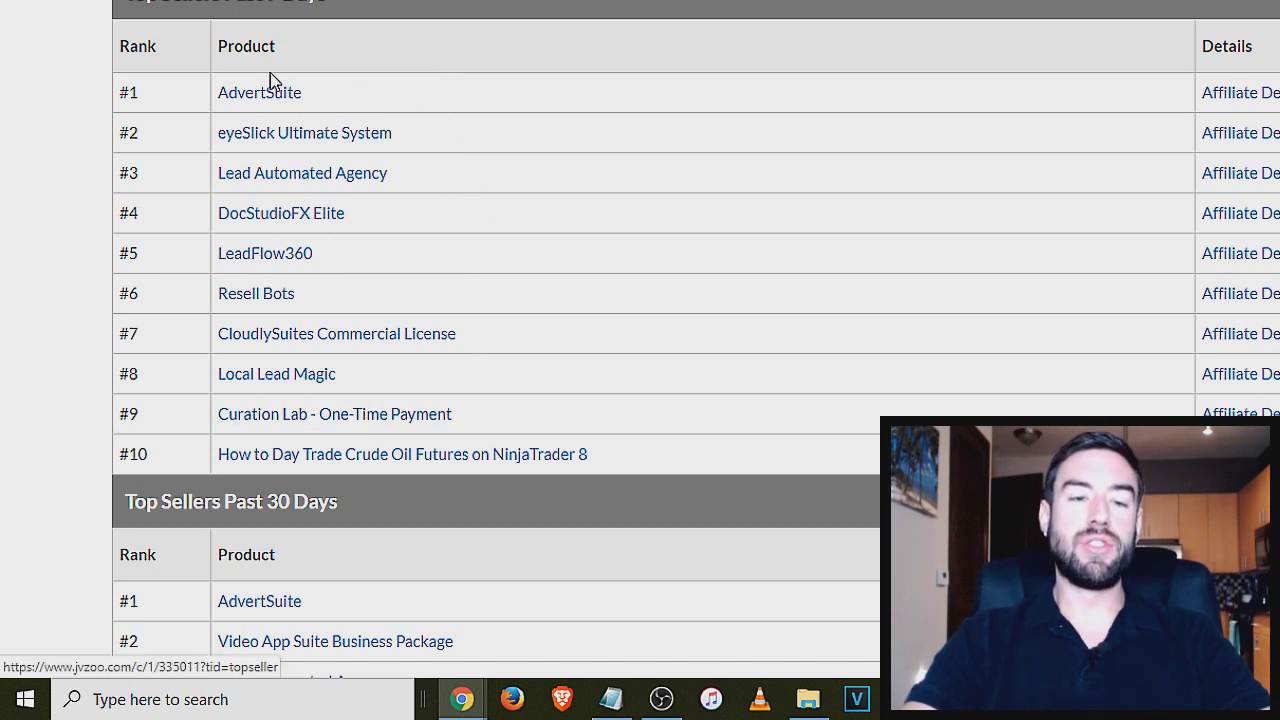
left_click(268, 255)
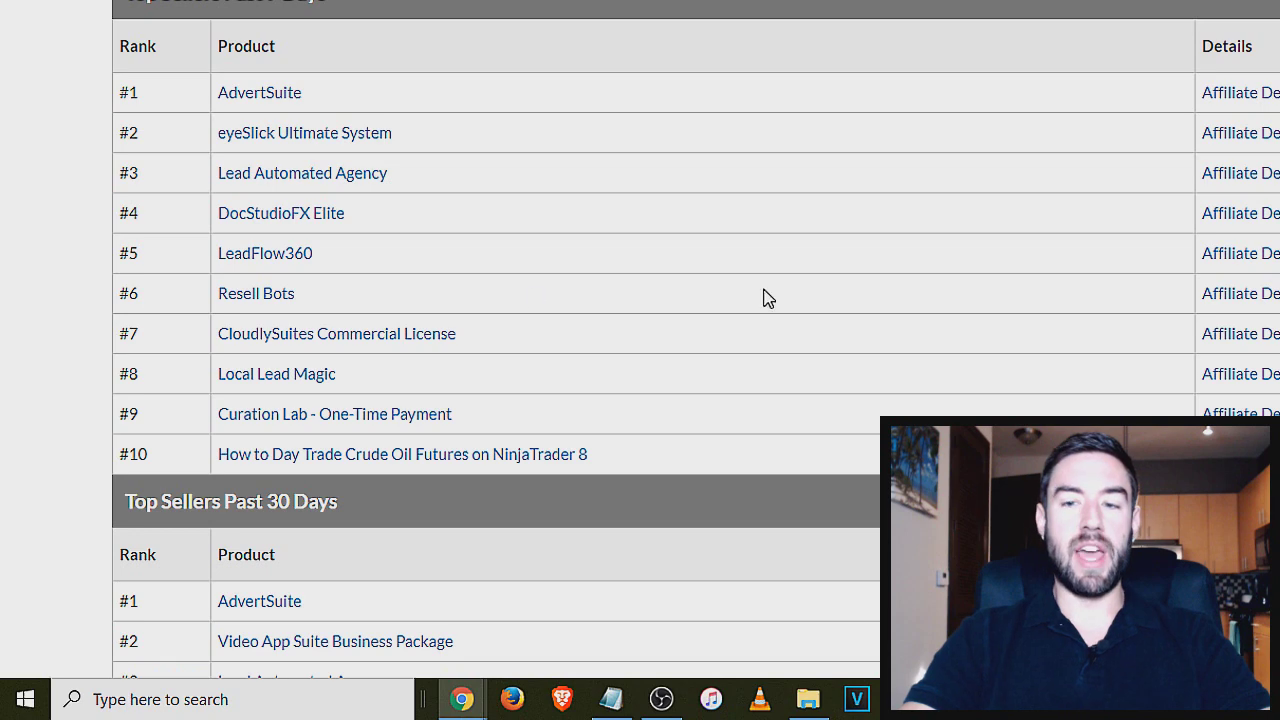
left_click(1250, 256)
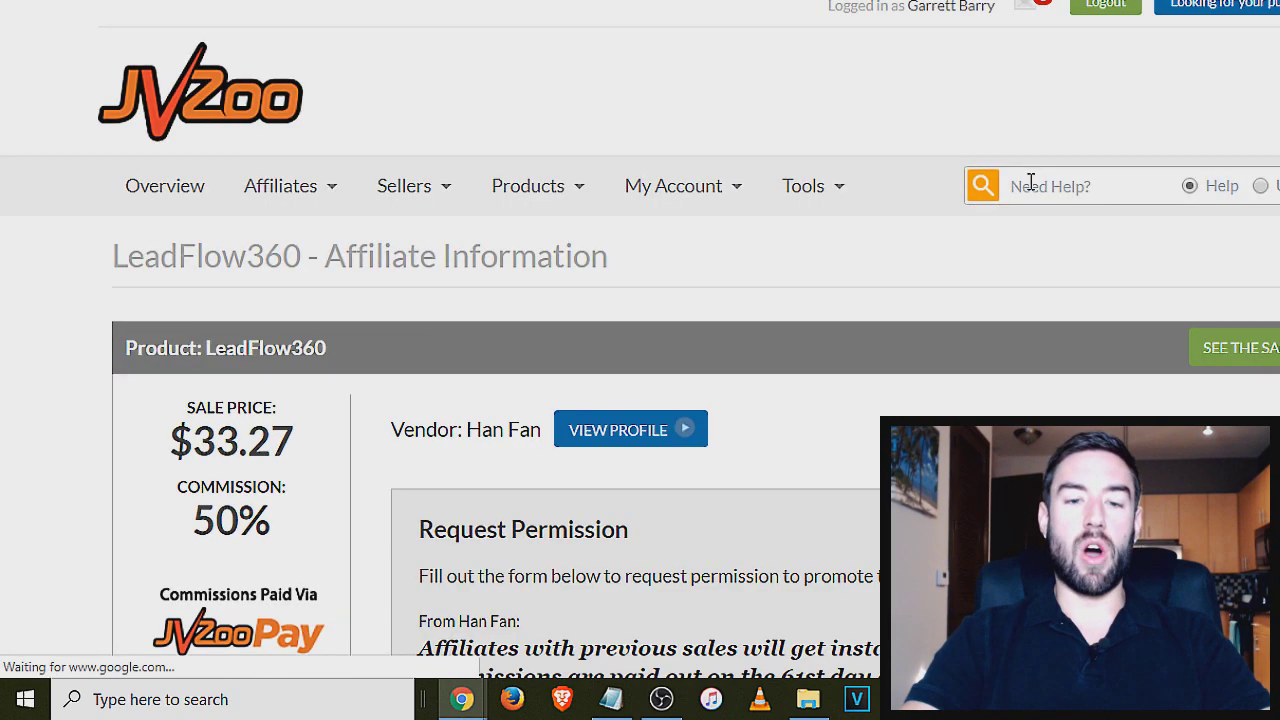
Confirm reading the vendor's instructions, pass the reCAPTCHA and request affiliate approval for LeadFlow360.
scroll(1030, 183, "down", 3)
scroll(1033, 190, "down", 3)
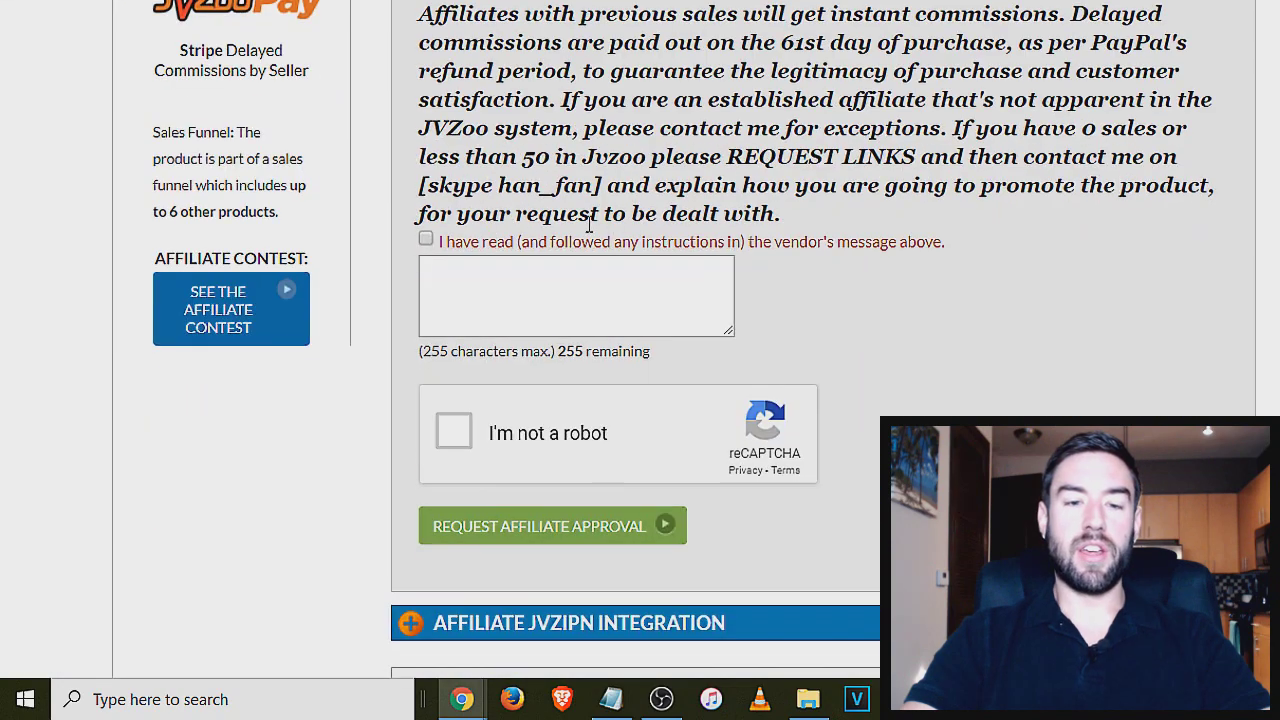
left_click(427, 242)
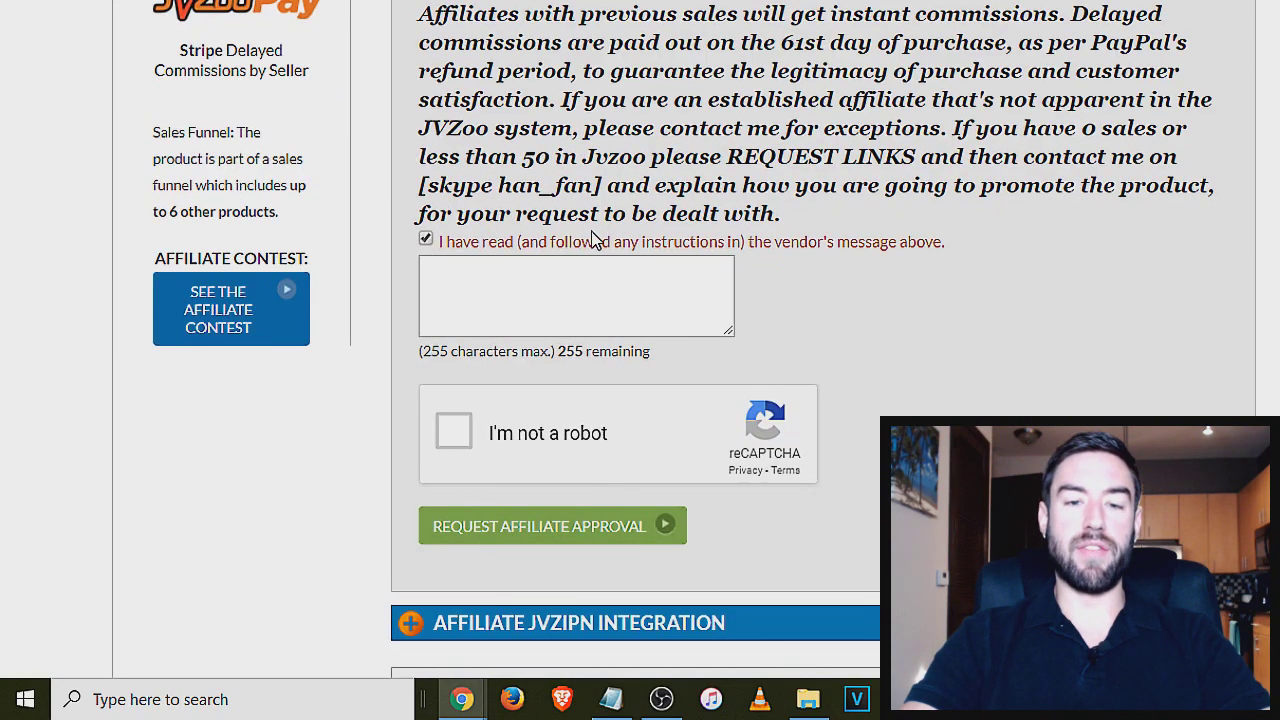
scroll(700, 210, "down", 1)
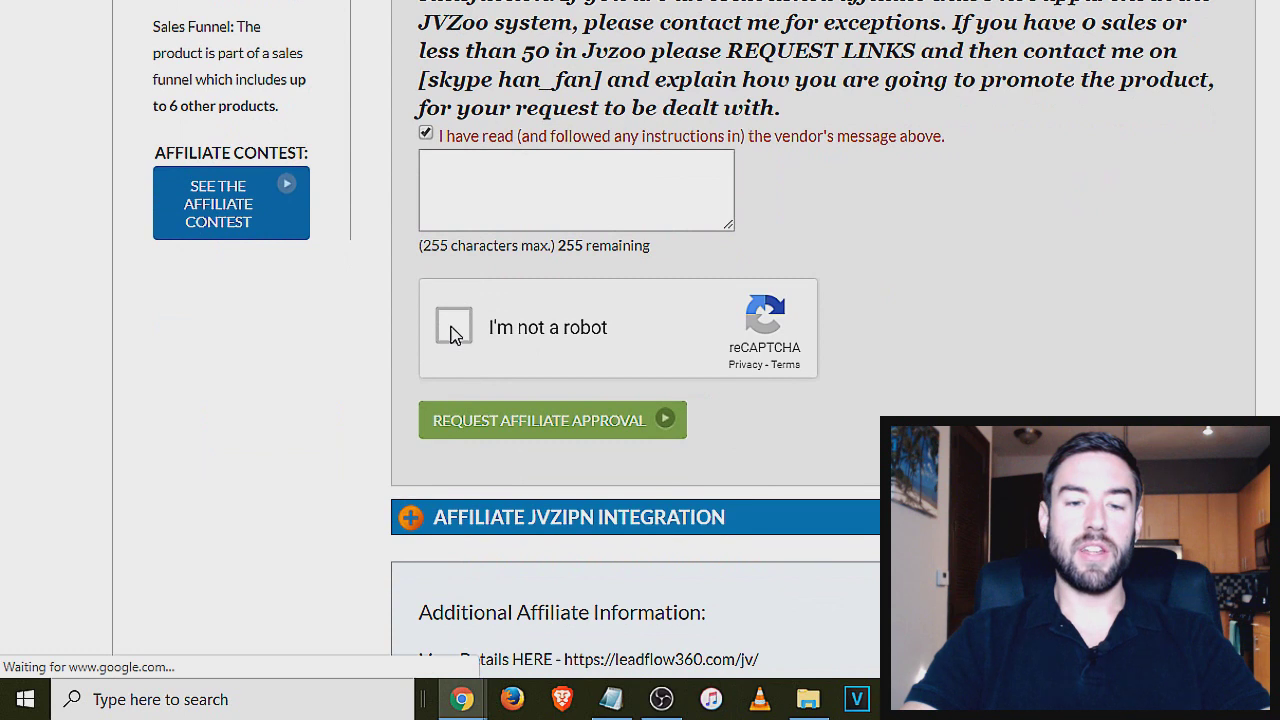
left_click(453, 330)
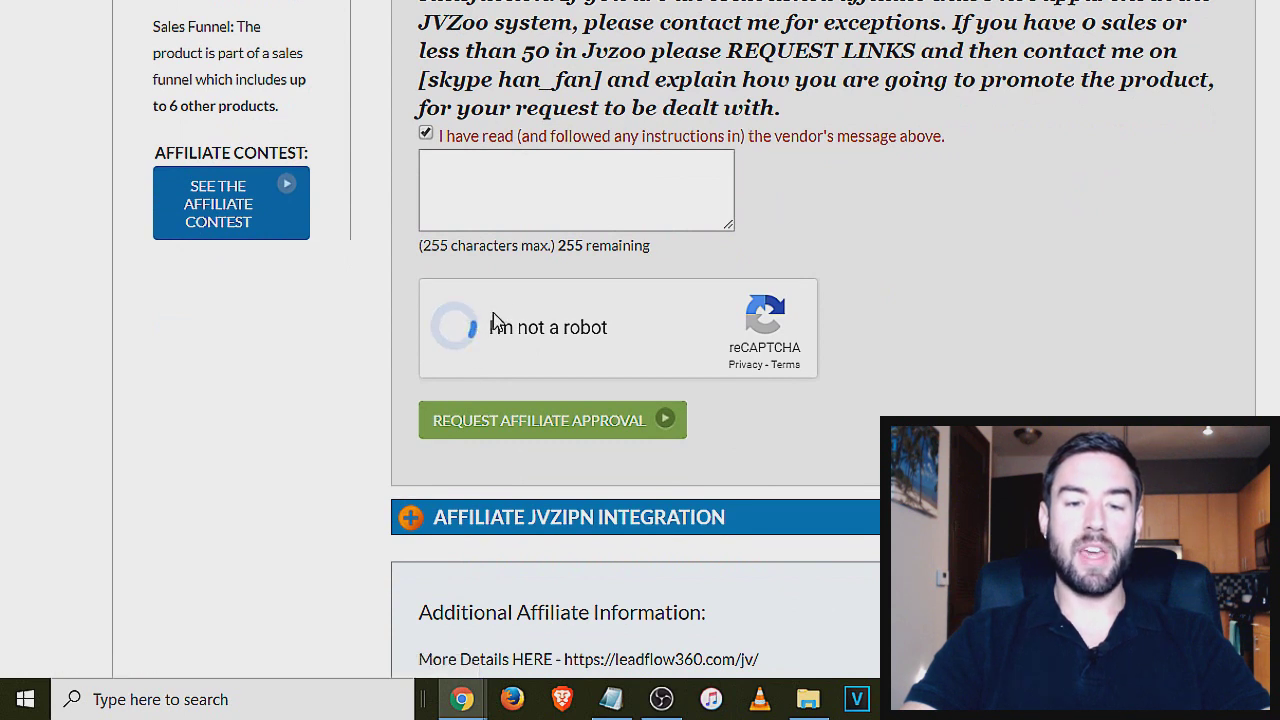
left_click(567, 432)
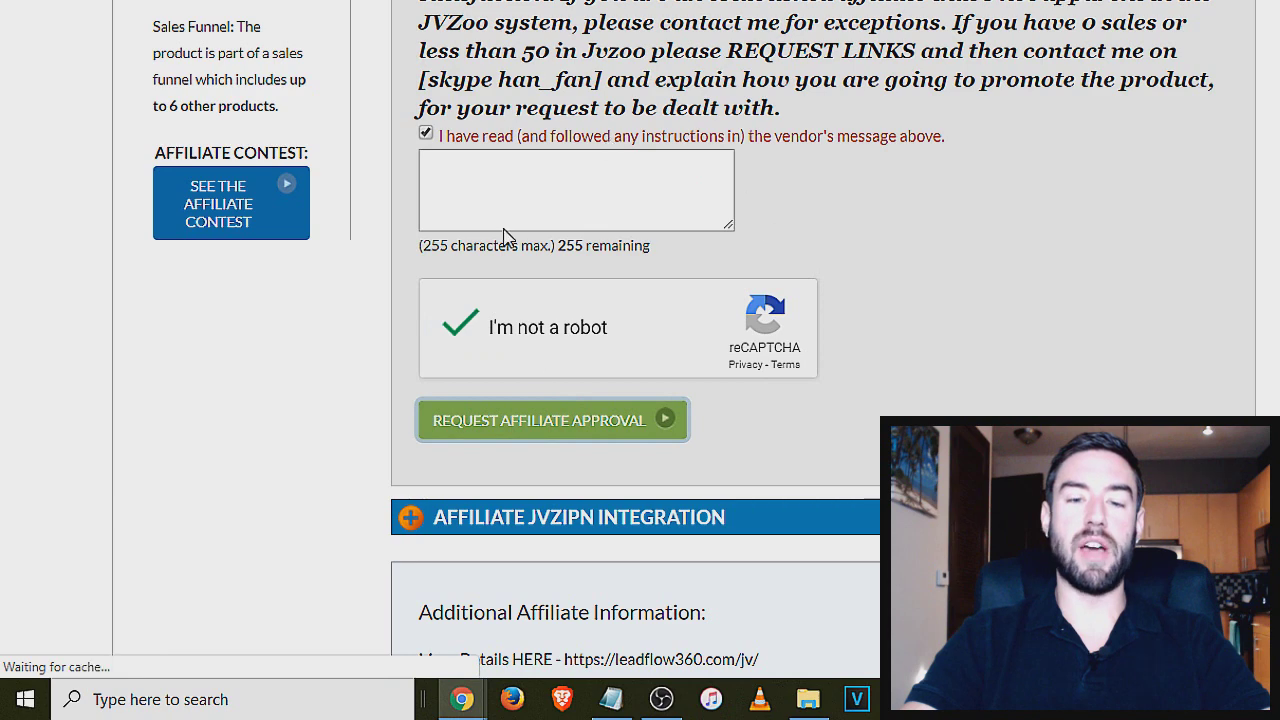
Check that the LeadFlow360 request status reads Pending Approval.
scroll(726, 400, "down", 3)
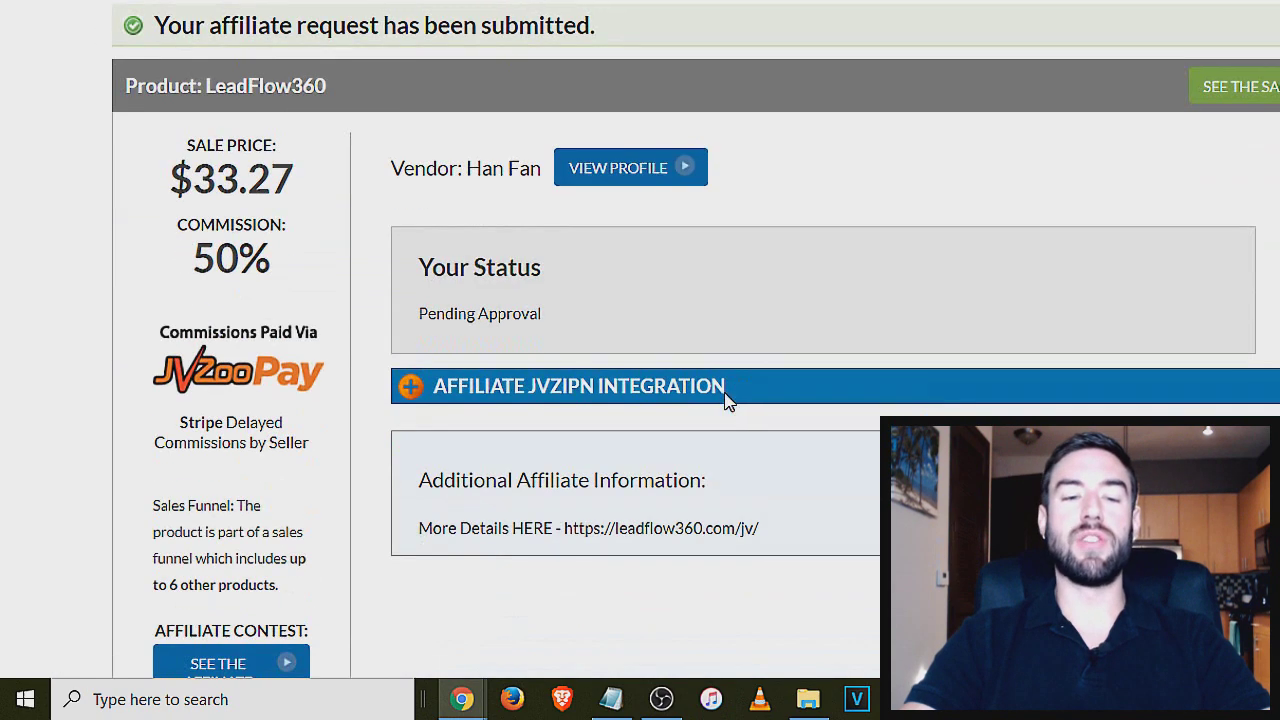
scroll(726, 417, "up", 1)
scroll(610, 505, "down", 2)
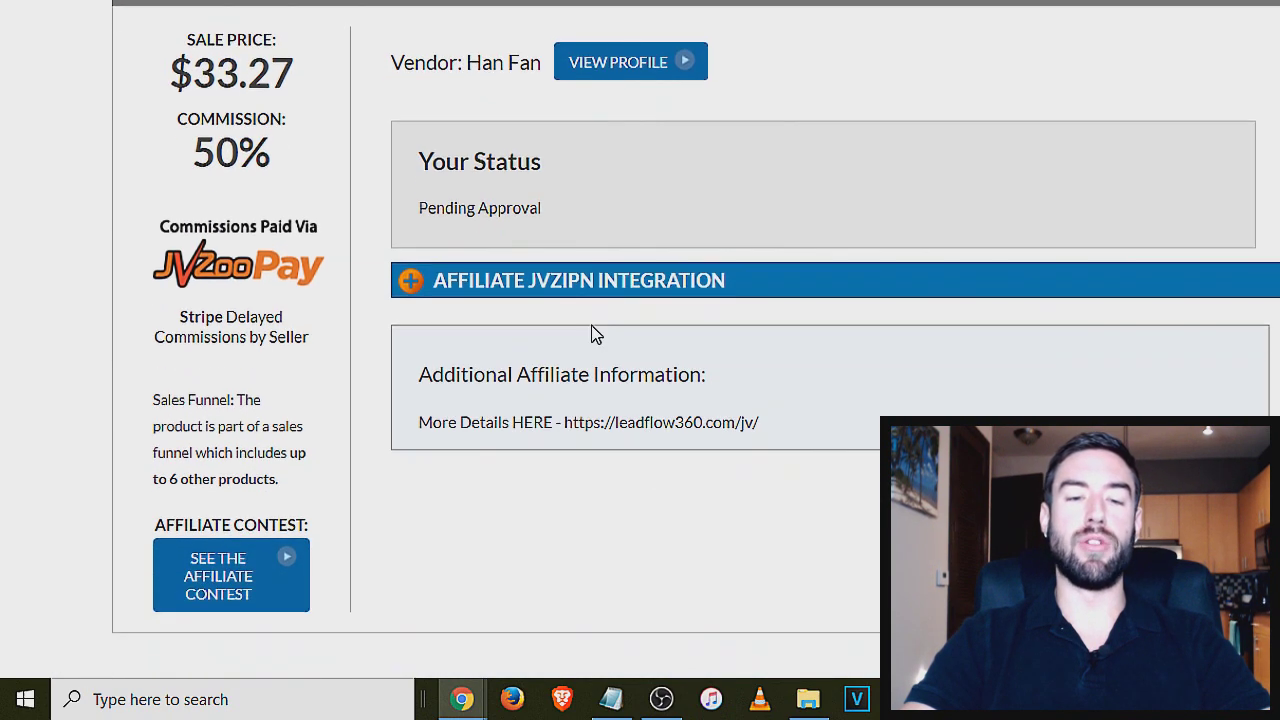
left_click_drag(418, 213, 628, 211)
left_click(630, 211)
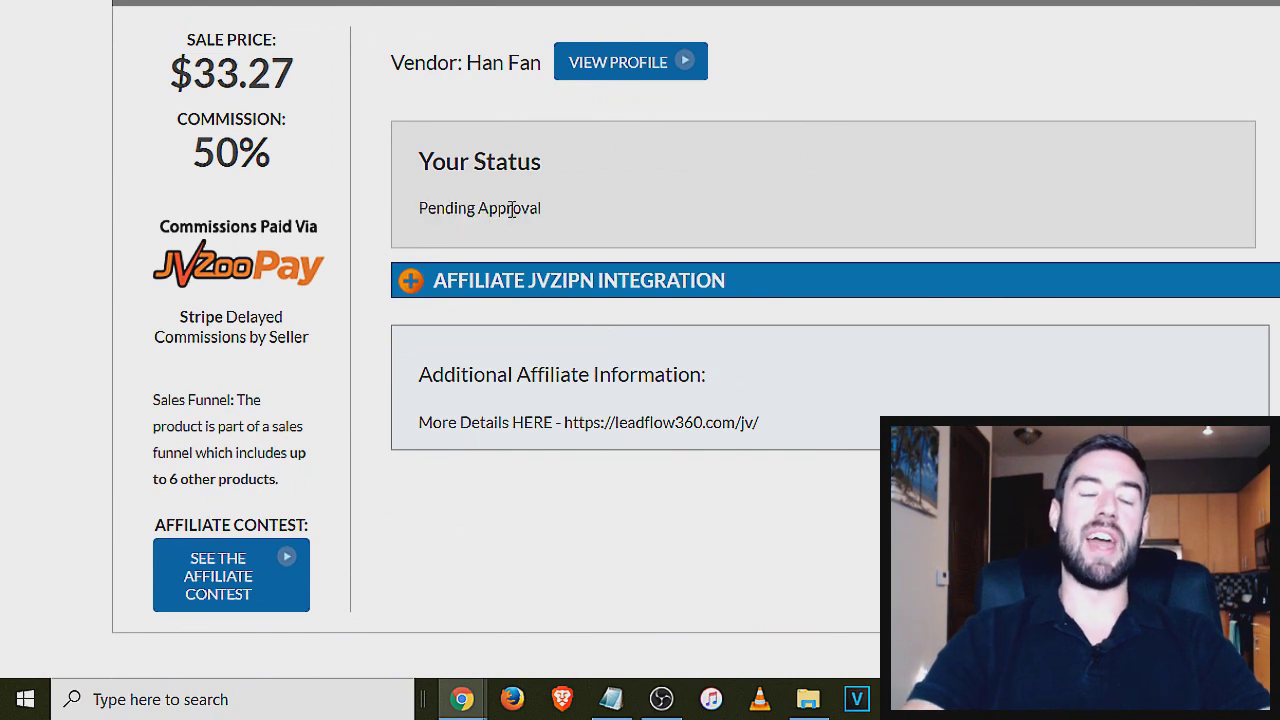
scroll(492, 434, "up", 2)
scroll(729, 346, "down", 2)
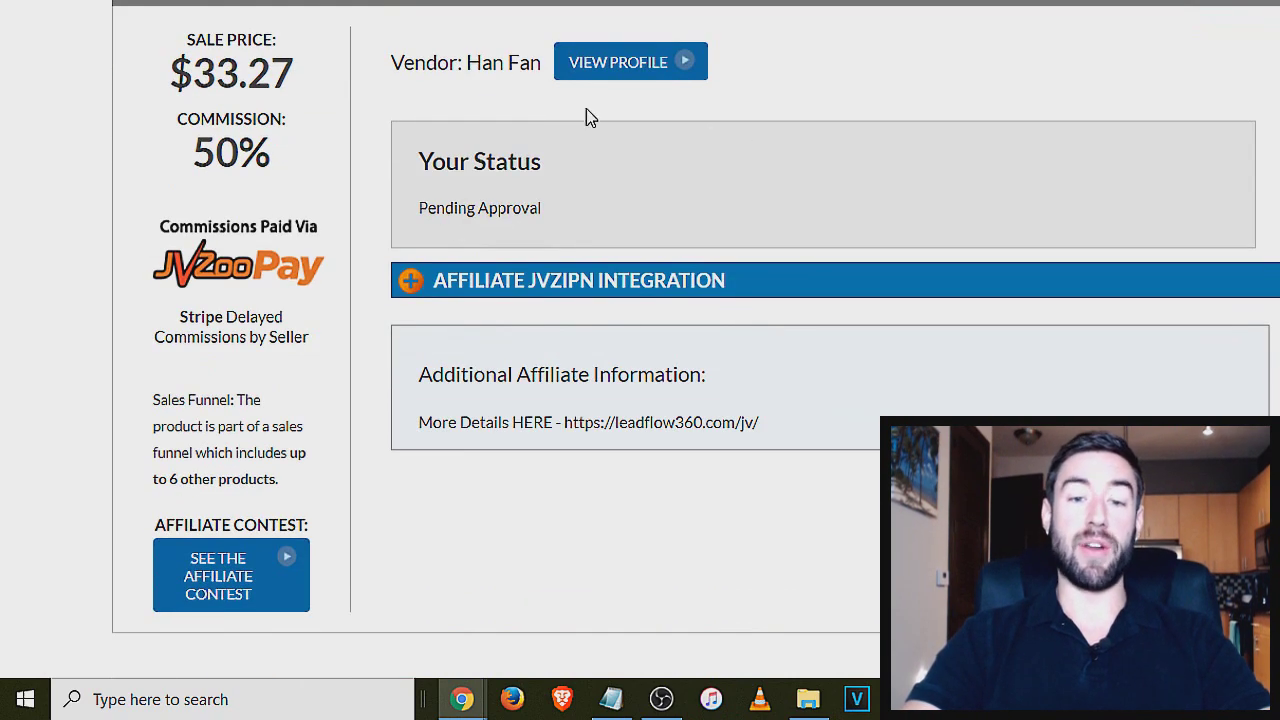
scroll(472, 338, "up", 2)
scroll(507, 352, "up", 2)
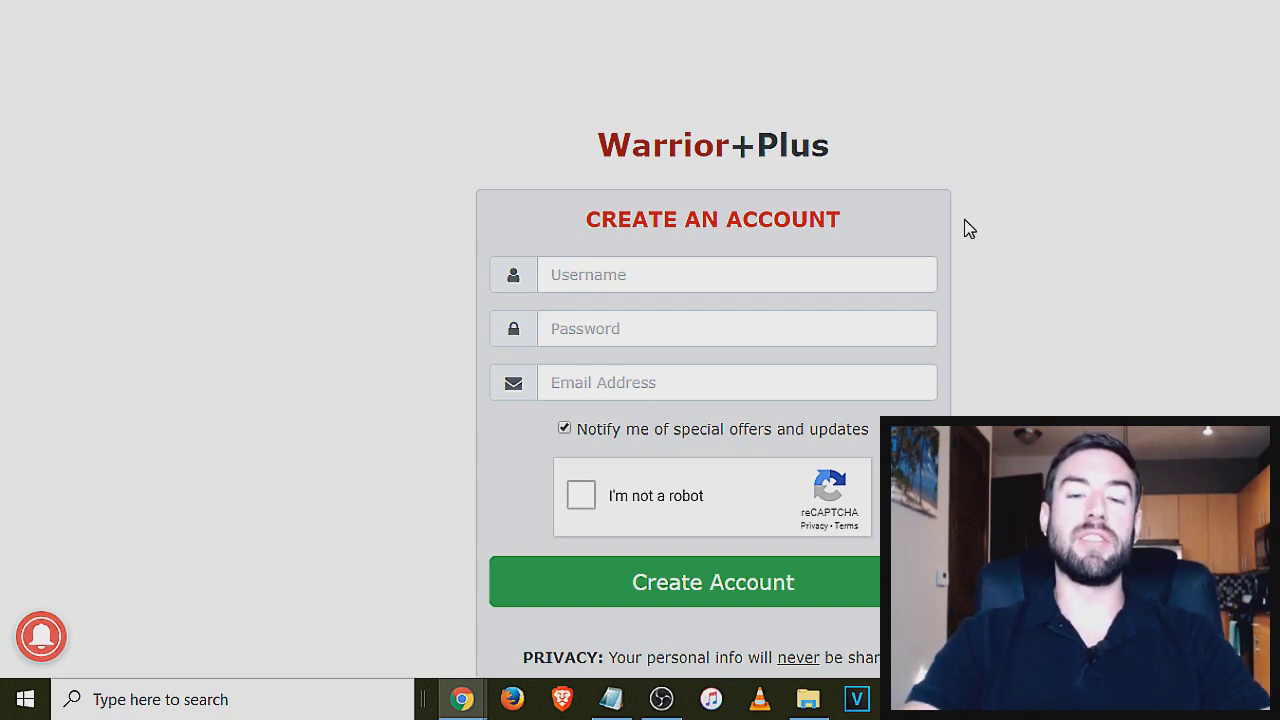
Scroll down the Warrior+Plus Create An Account form.
scroll(1098, 237, "down", 1)
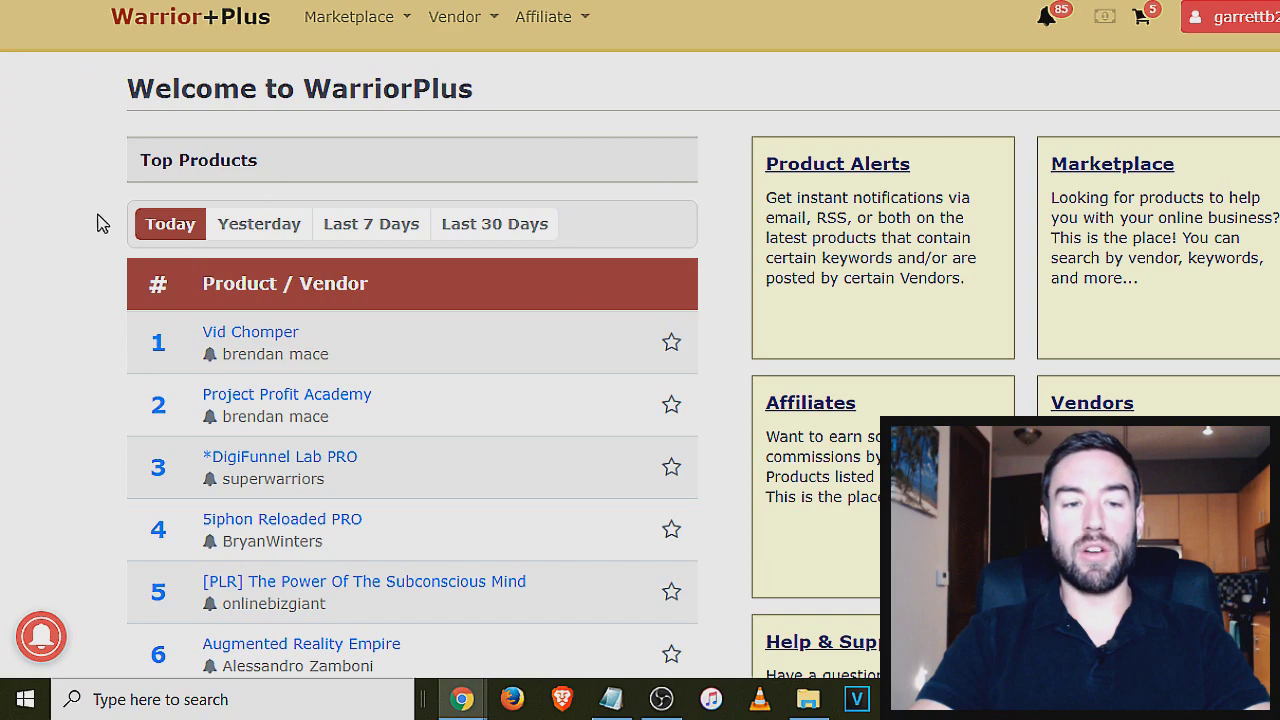
Scroll through today's Top Products list, led by Vid Chomper and Project Profit Academy.
scroll(92, 226, "down", 1)
scroll(94, 314, "up", 1)
scroll(117, 207, "down", 1)
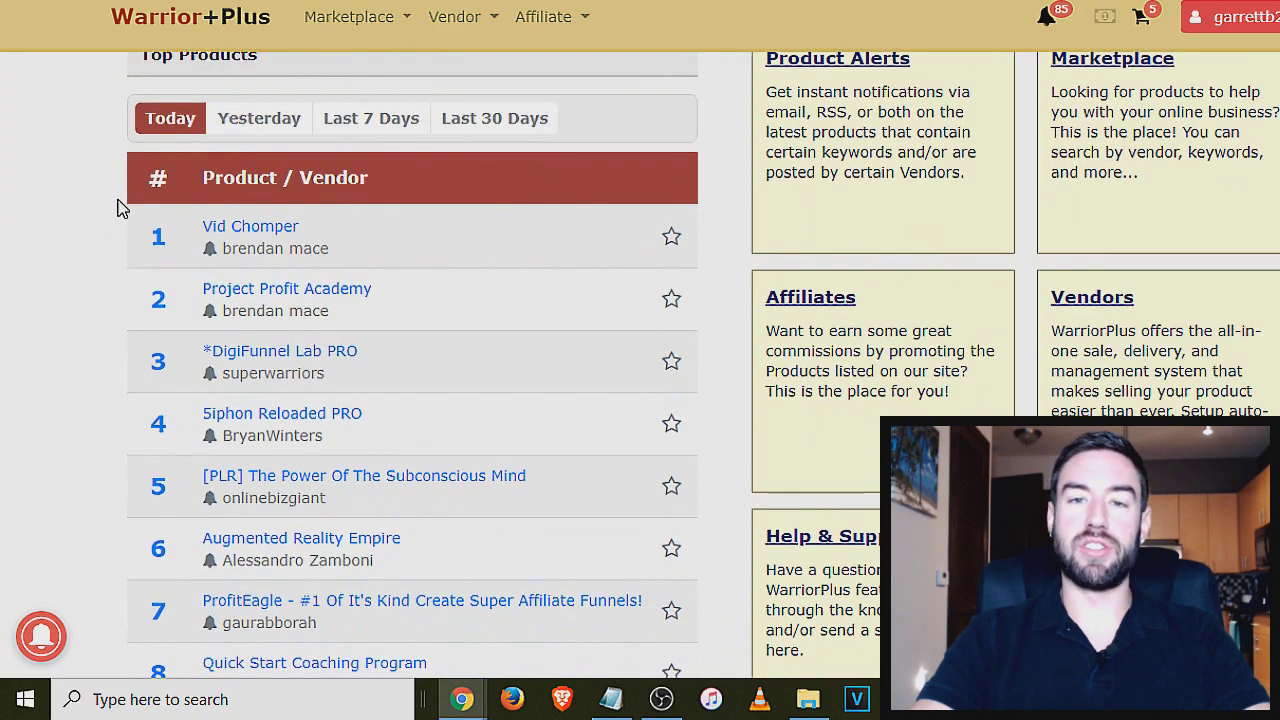
scroll(117, 207, "down", 1)
scroll(289, 251, "up", 1)
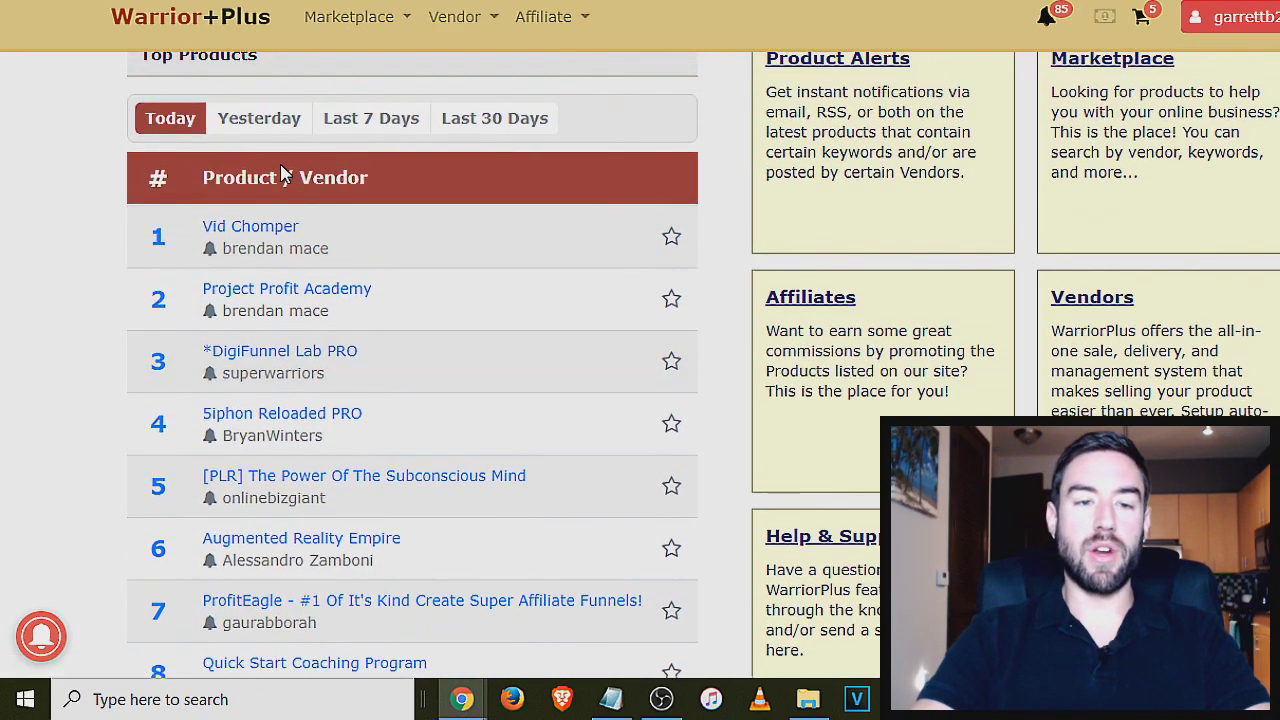
scroll(272, 296, "down", 1)
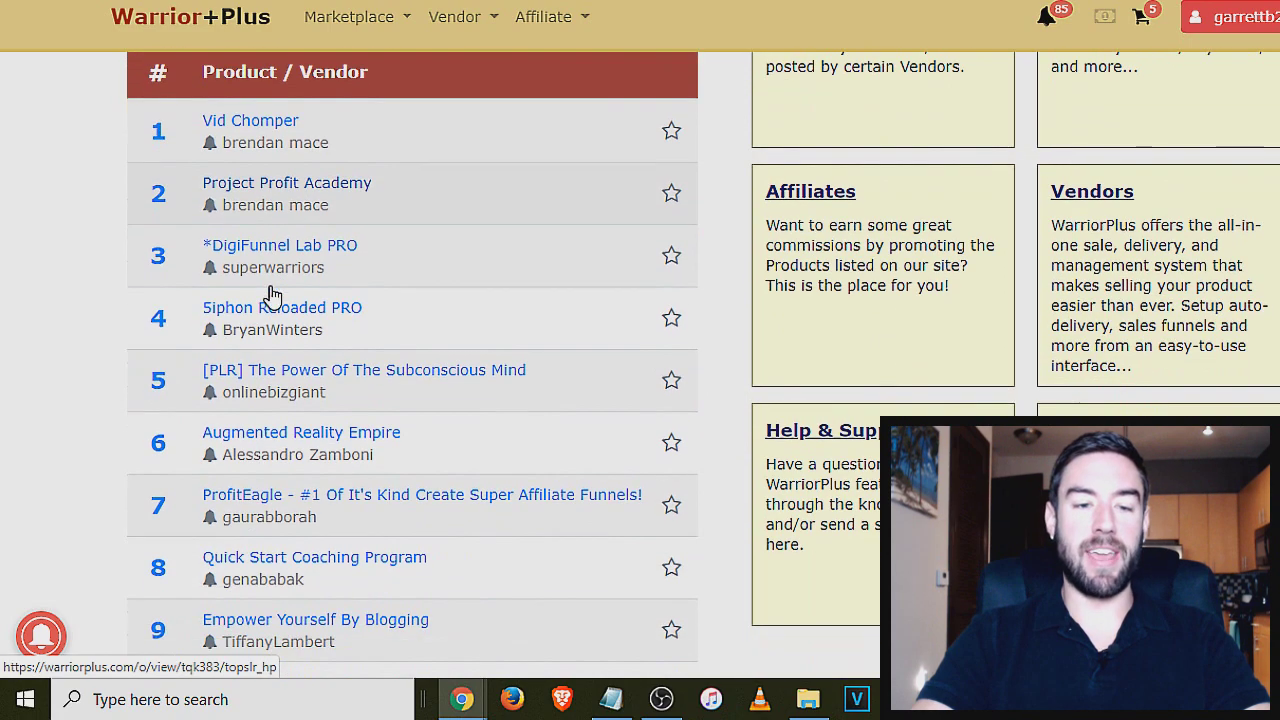
scroll(270, 295, "down", 1)
scroll(337, 525, "up", 2)
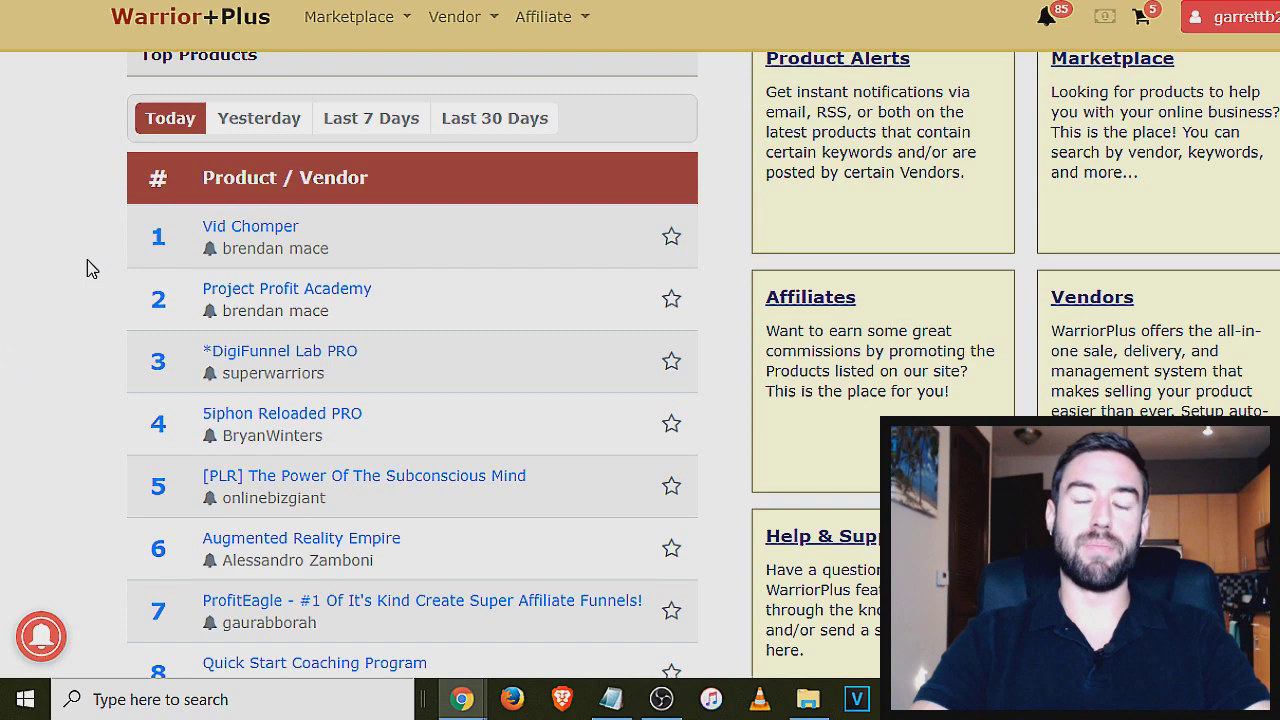
Go to the Affiliate Offers list from the Affiliate menu.
scroll(340, 409, "up", 1)
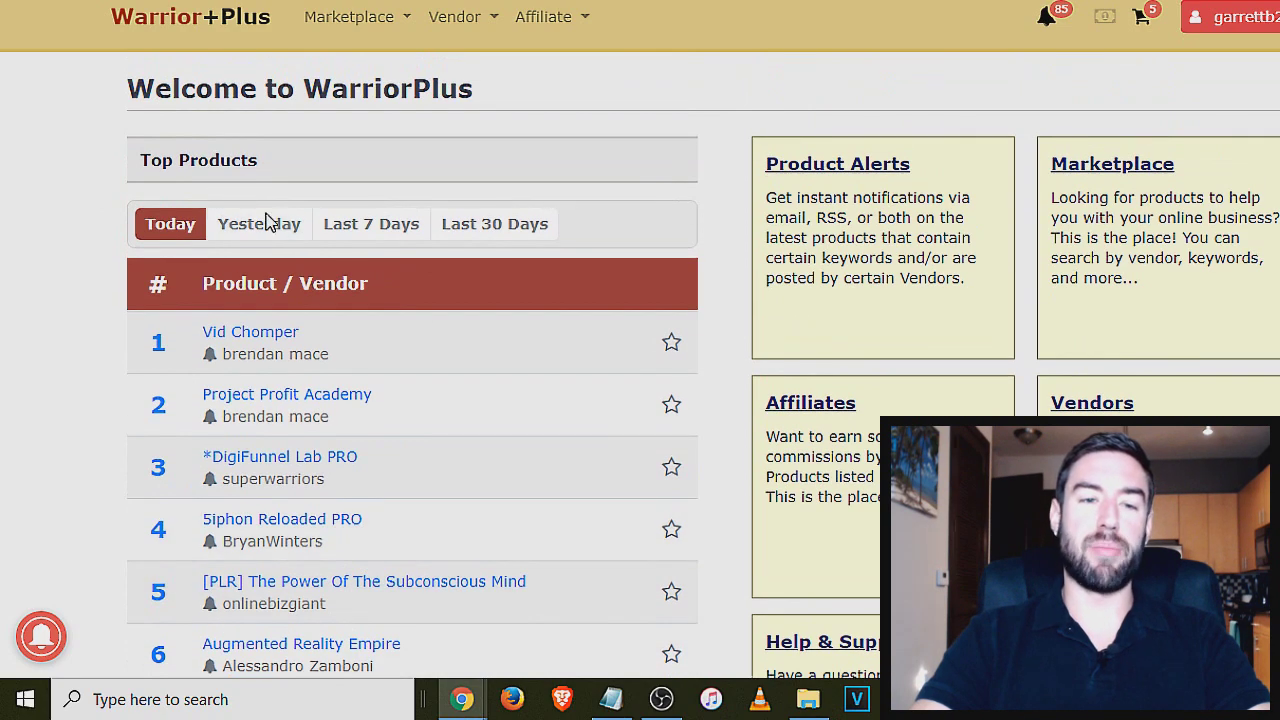
scroll(277, 460, "down", 1)
scroll(275, 437, "up", 1)
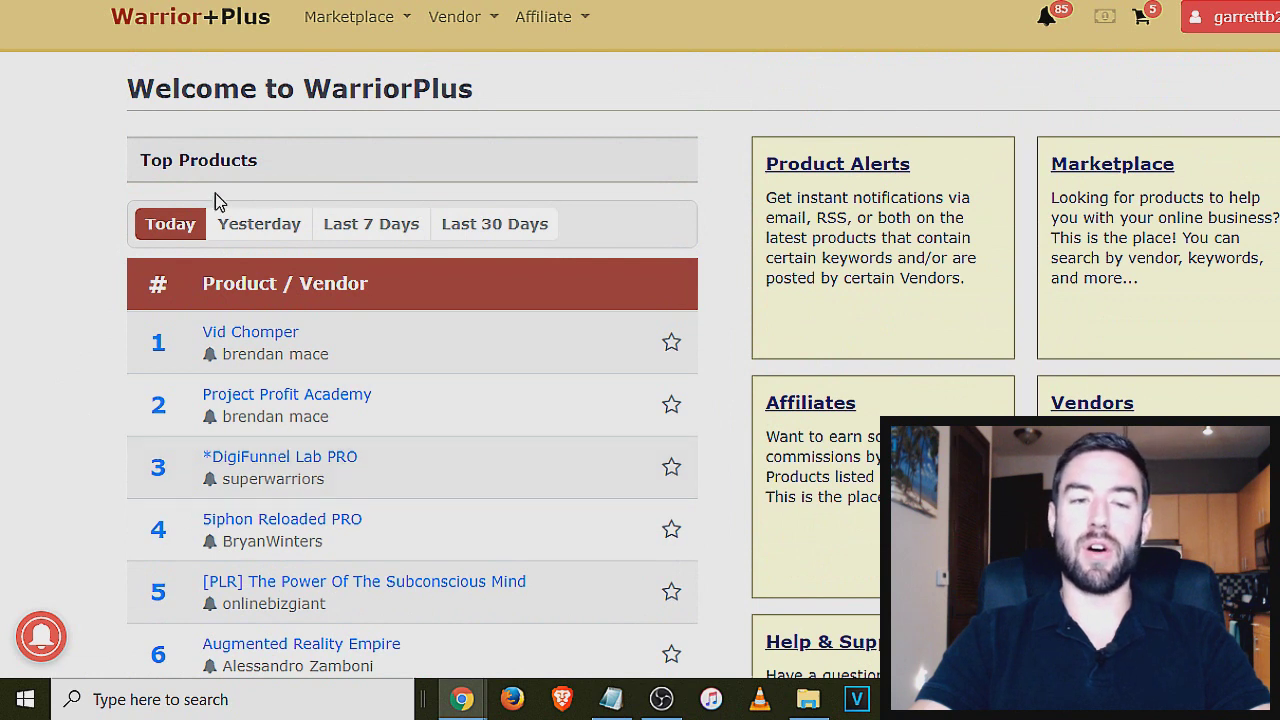
mouse_move(553, 28)
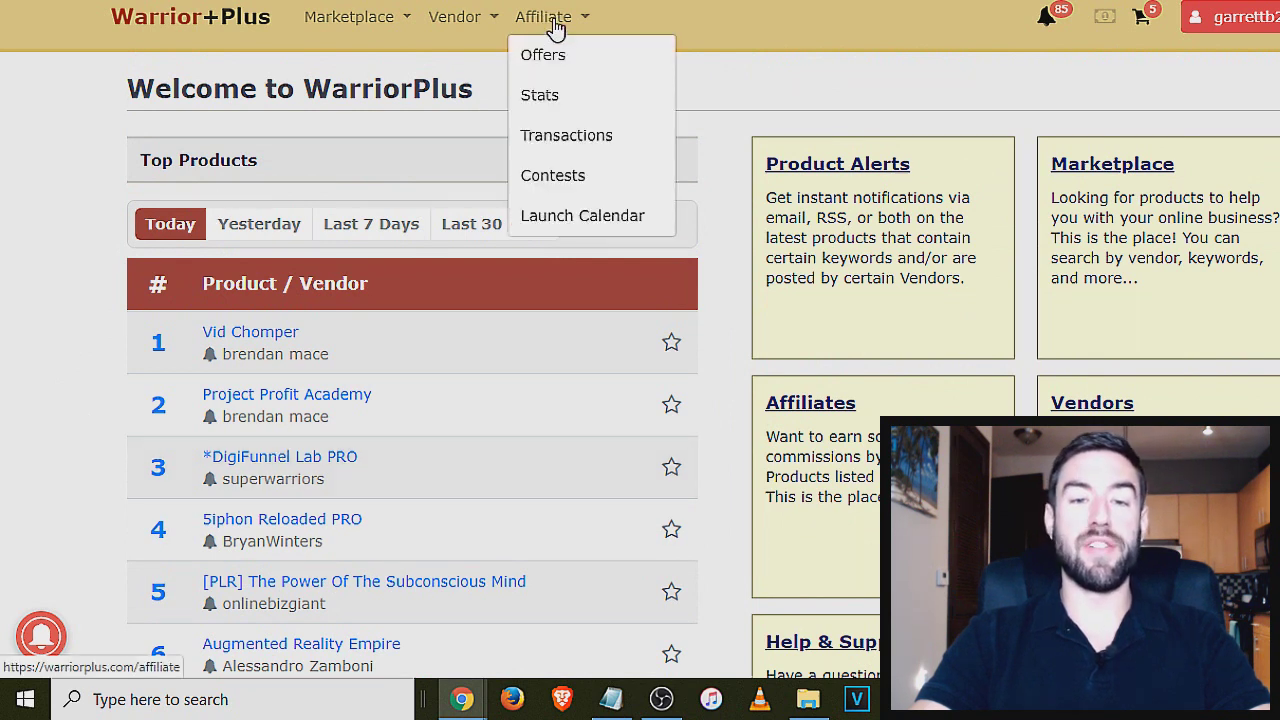
left_click(550, 72)
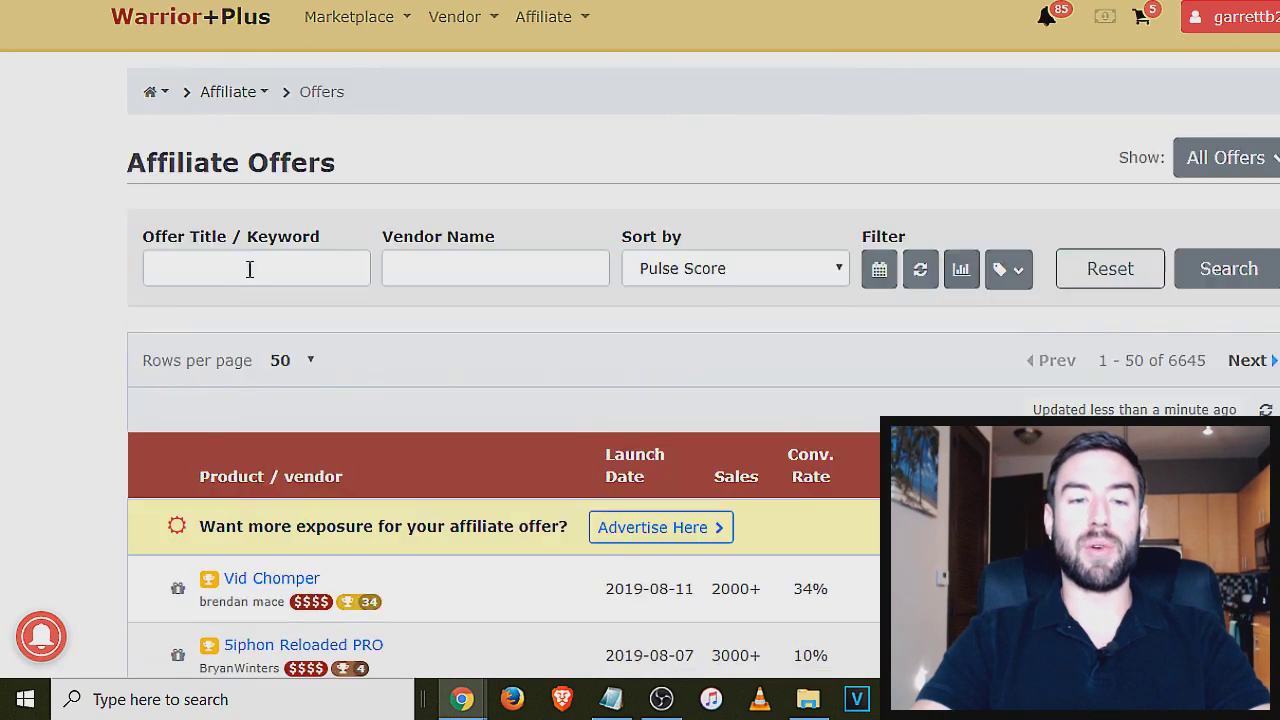
Browse the 6645 affiliate offers and check the sort options, keeping Pulse Score.
scroll(205, 175, "down", 3)
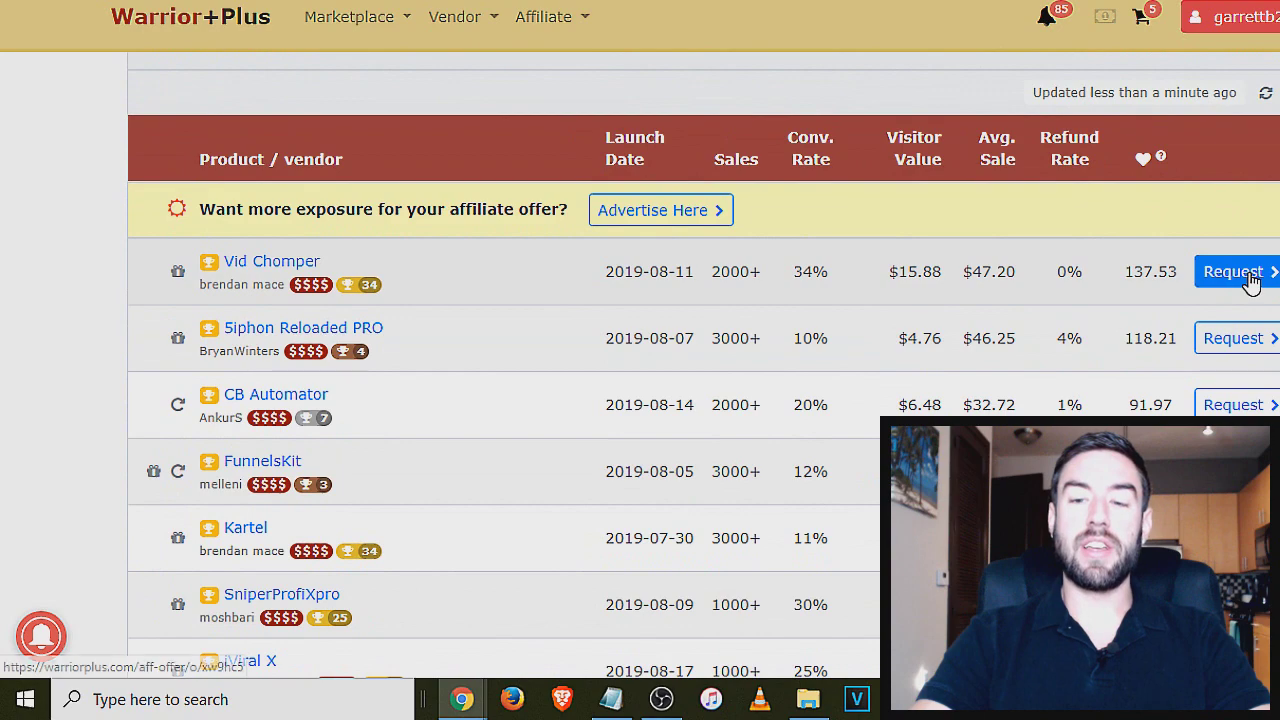
scroll(366, 297, "down", 2)
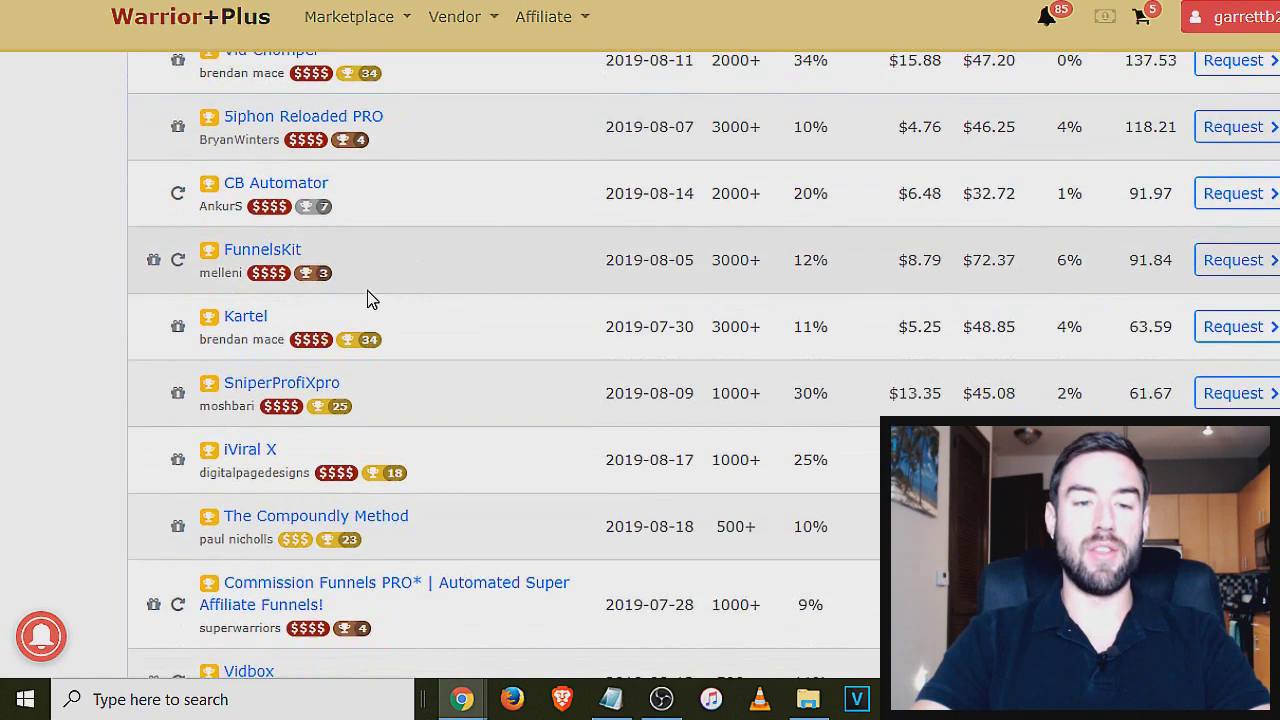
scroll(366, 297, "up", 2)
scroll(285, 268, "down", 2)
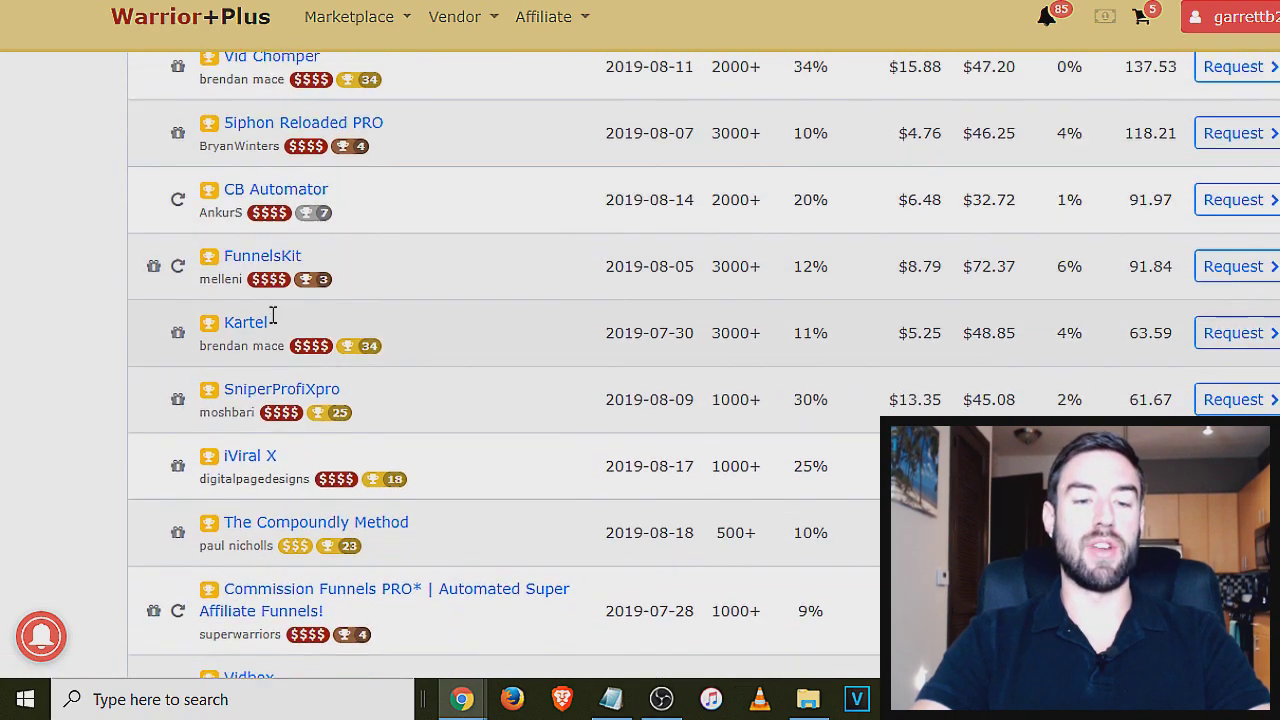
scroll(271, 329, "up", 3)
scroll(168, 393, "down", 1)
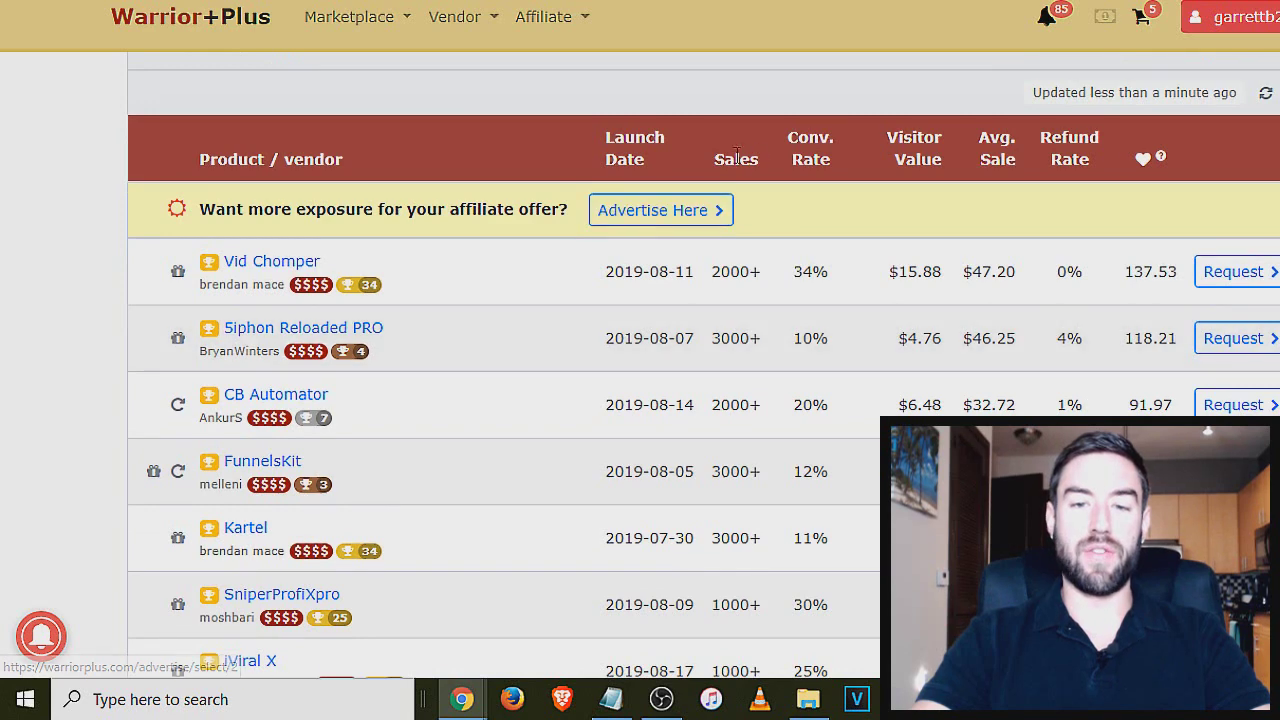
scroll(585, 353, "up", 2)
scroll(678, 268, "up", 1)
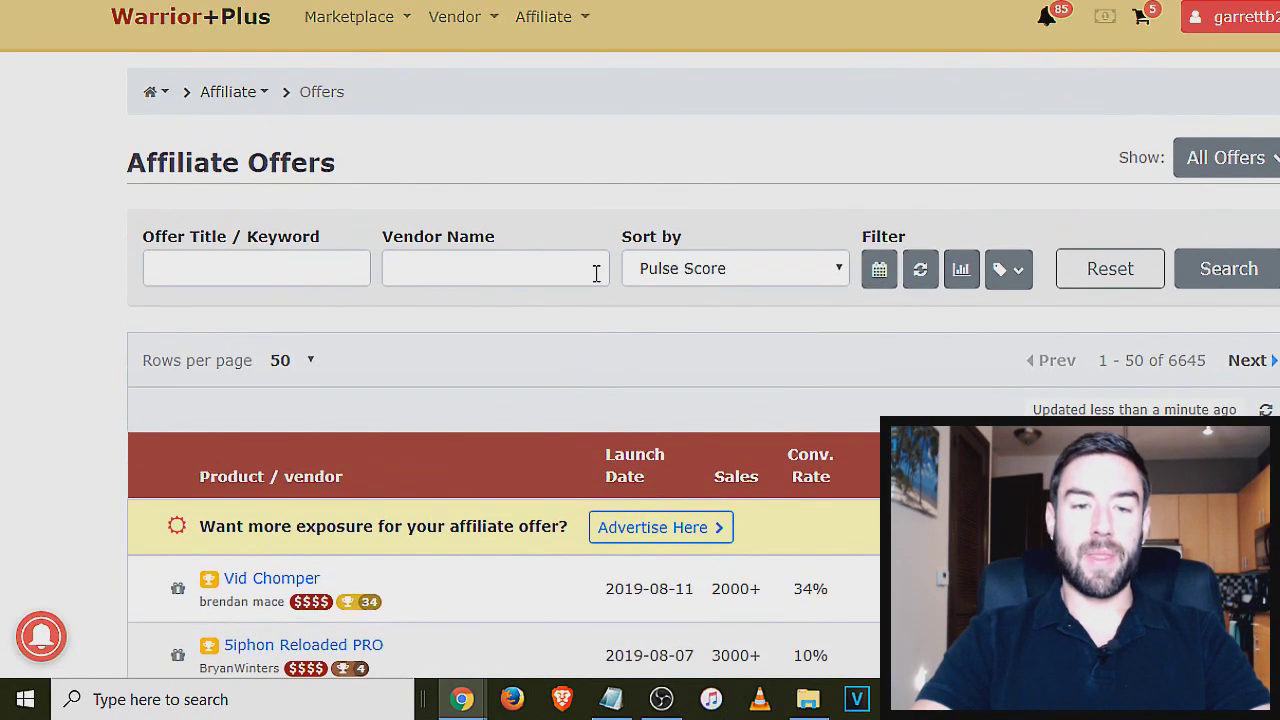
left_click(695, 275)
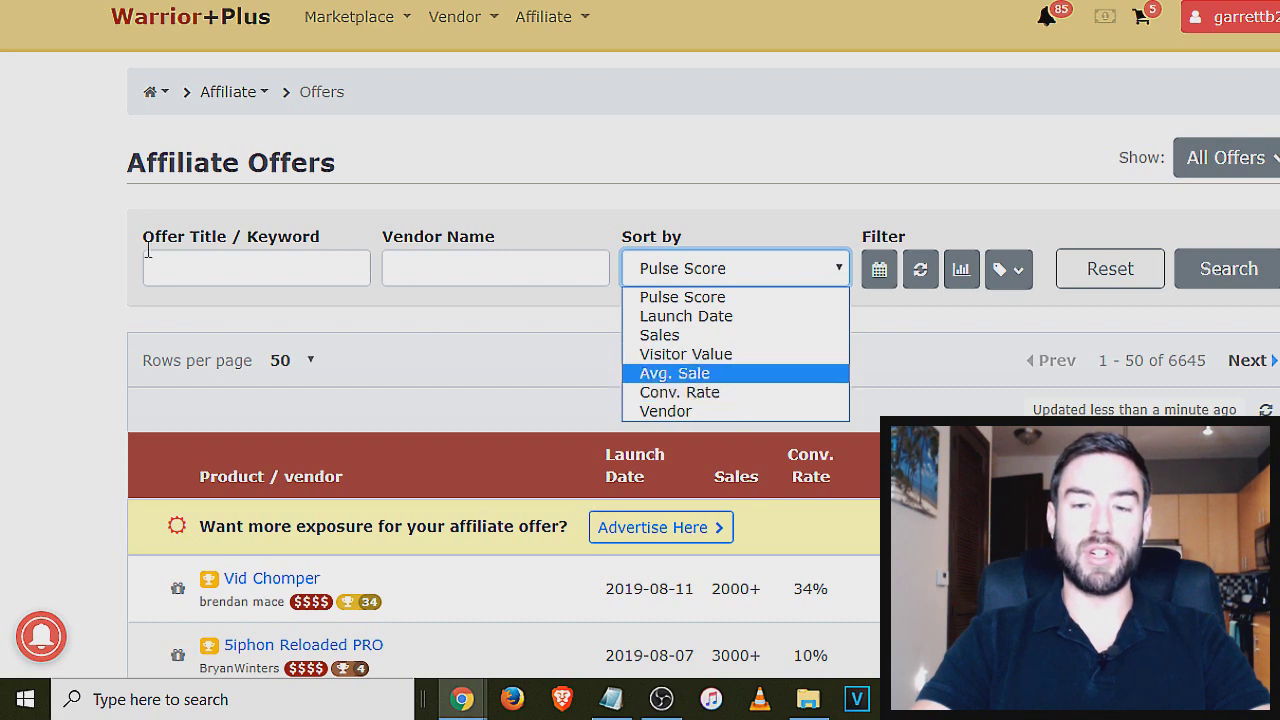
left_click(40, 271)
Open the Vid Chomper offer page, which requires vendor approval to promote.
scroll(40, 271, "down", 4)
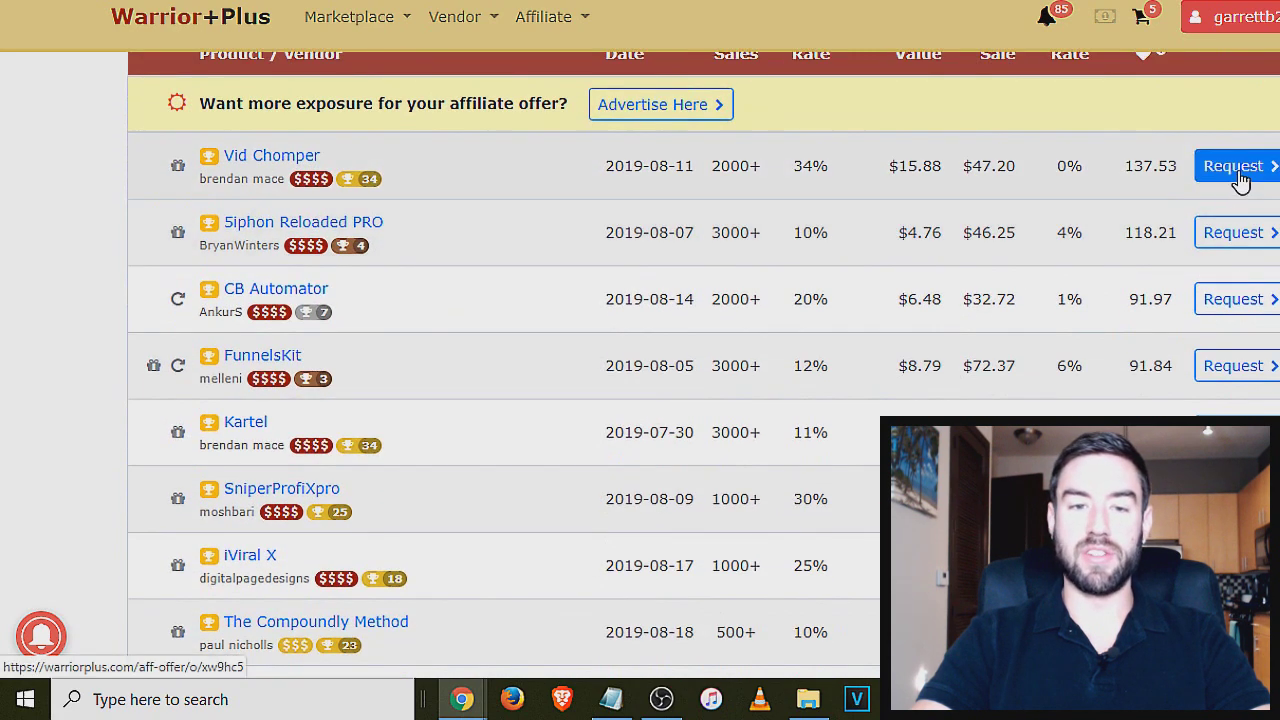
left_click(1238, 172)
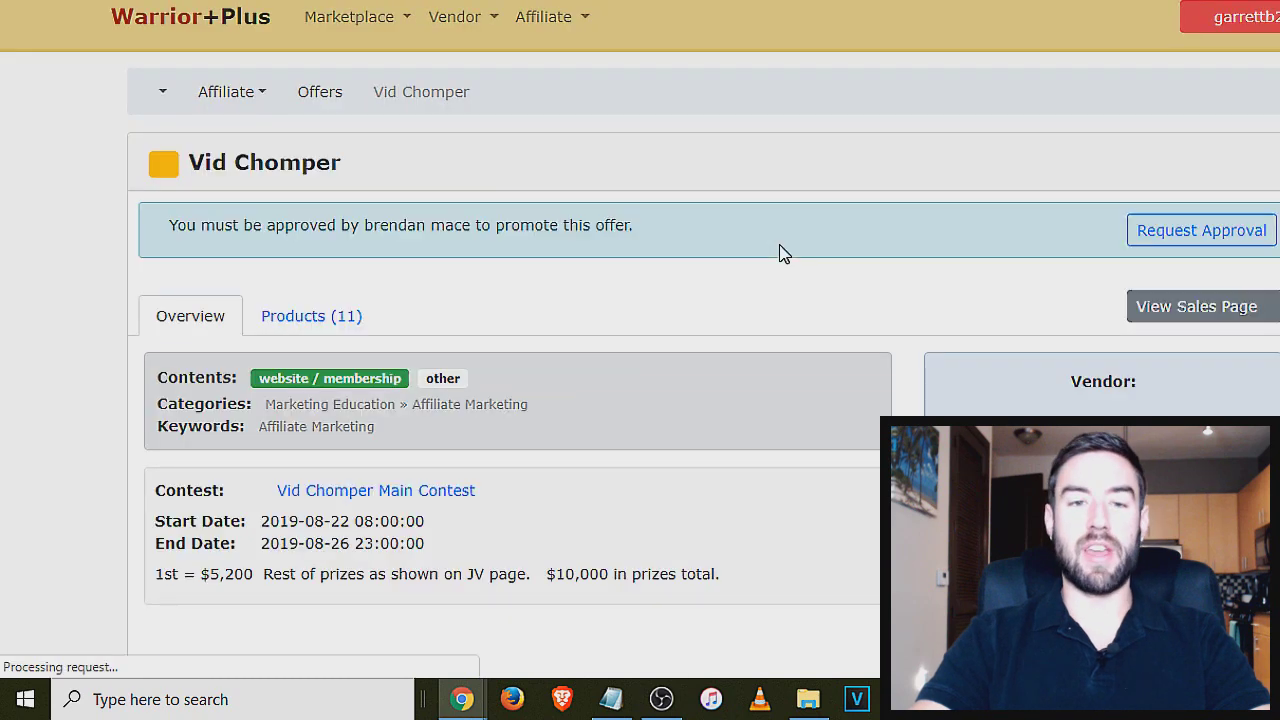
scroll(783, 252, "down", 2)
scroll(785, 245, "up", 1)
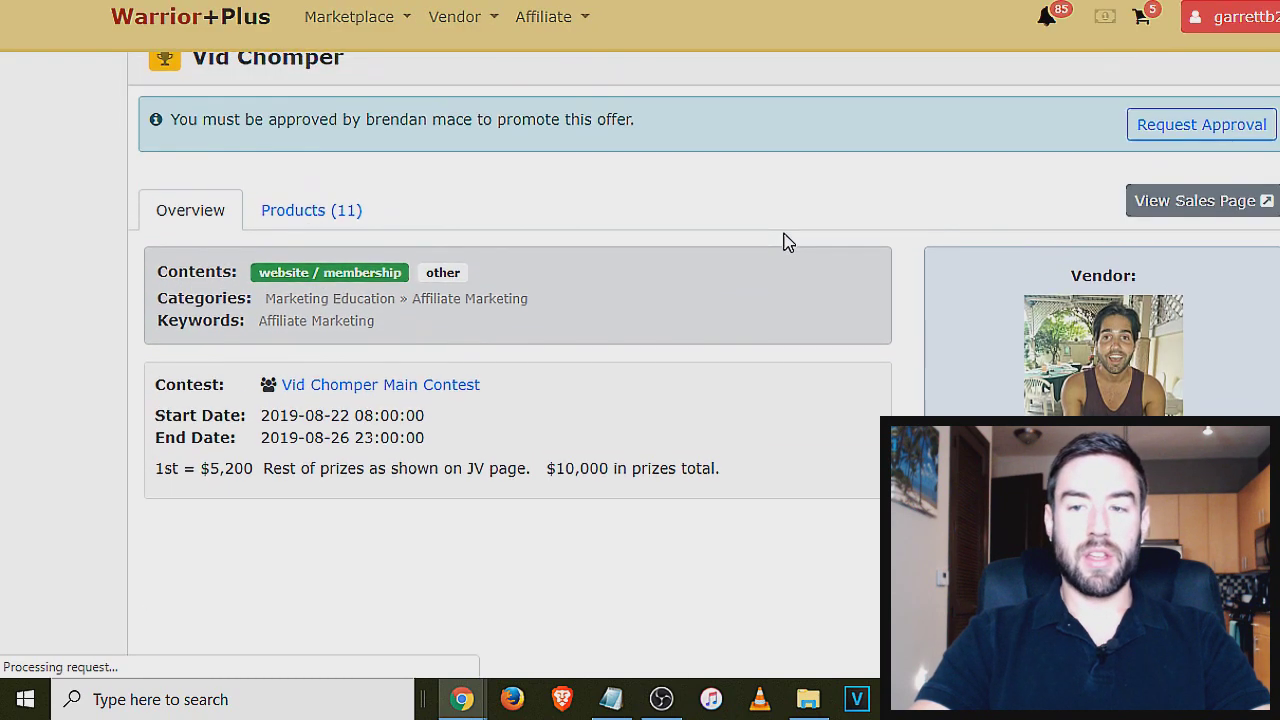